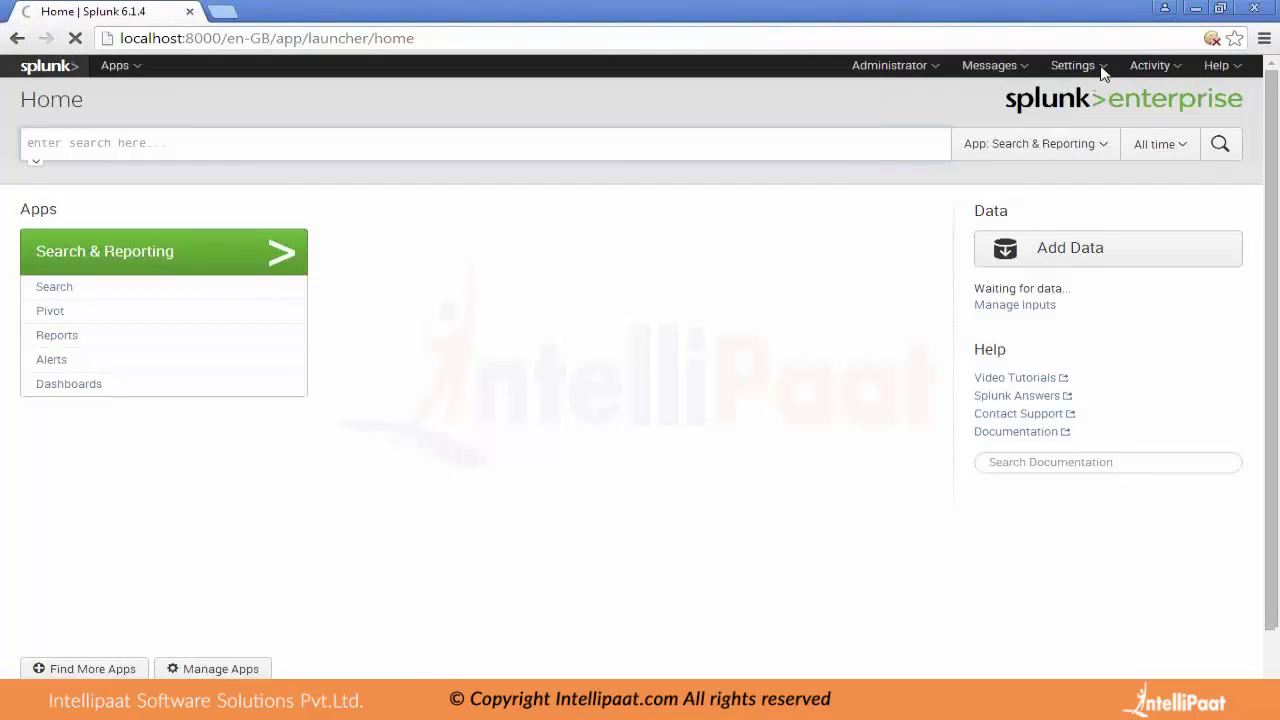
Look at the log file in the Splunk Training folder in Windows Explorer and return to Splunk.
click(1106, 68)
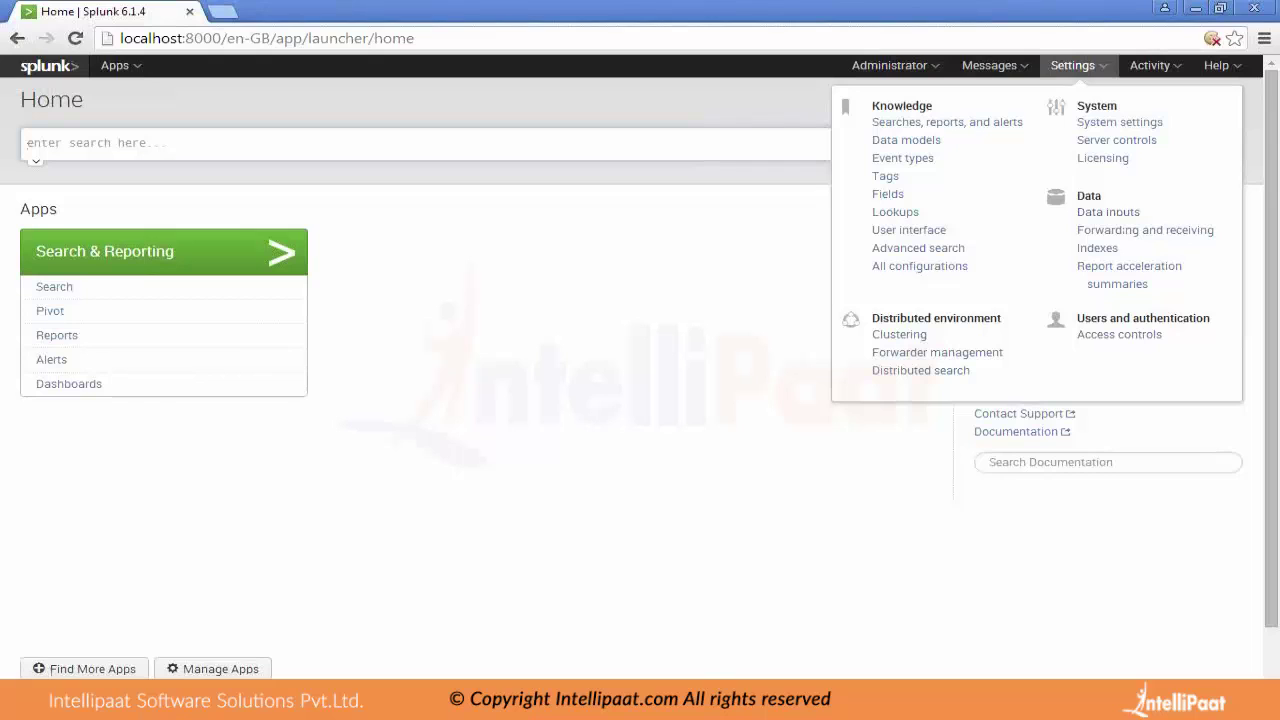
key(alt+Tab)
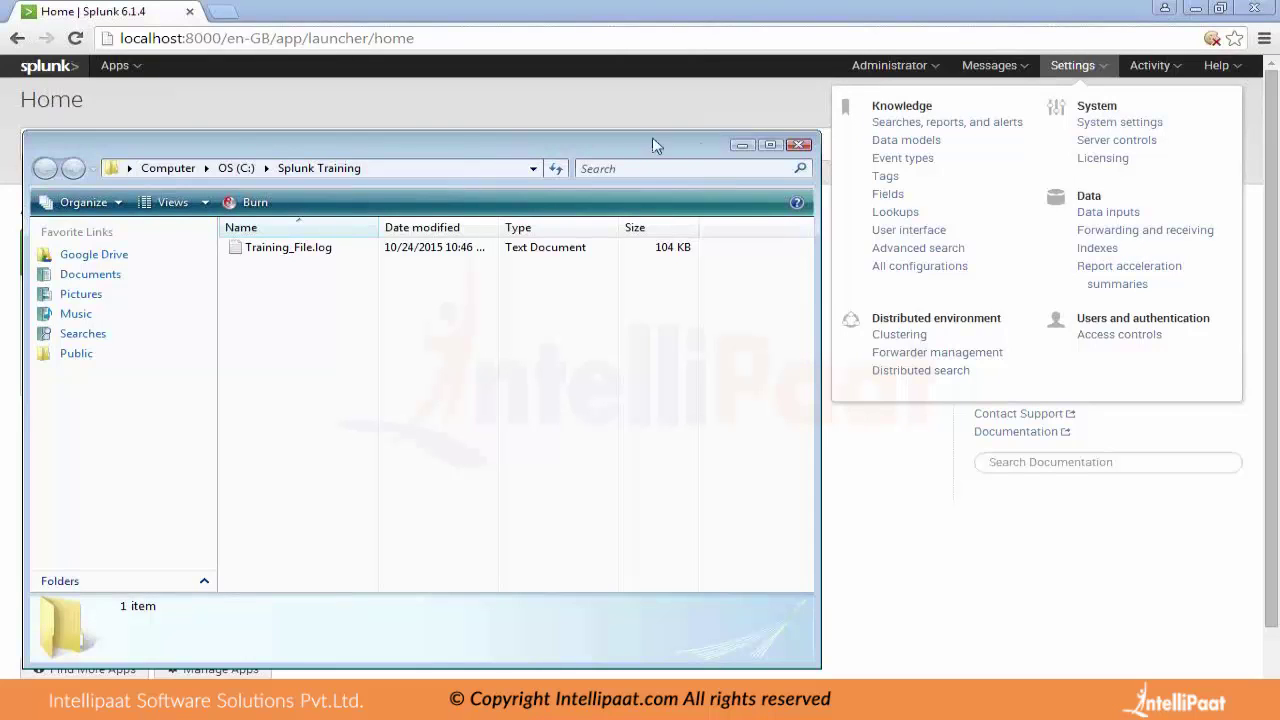
click(741, 145)
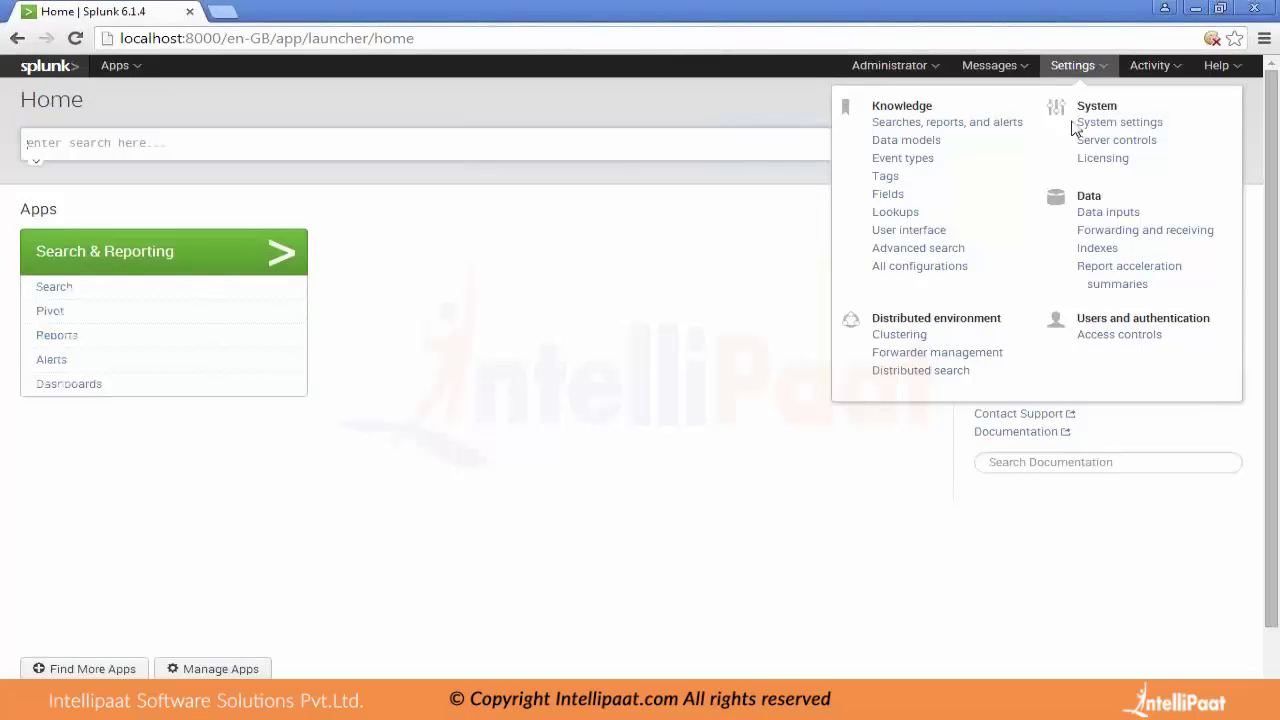
Enter index= in the search bar to view the suggested index names without running the search.
click(747, 138)
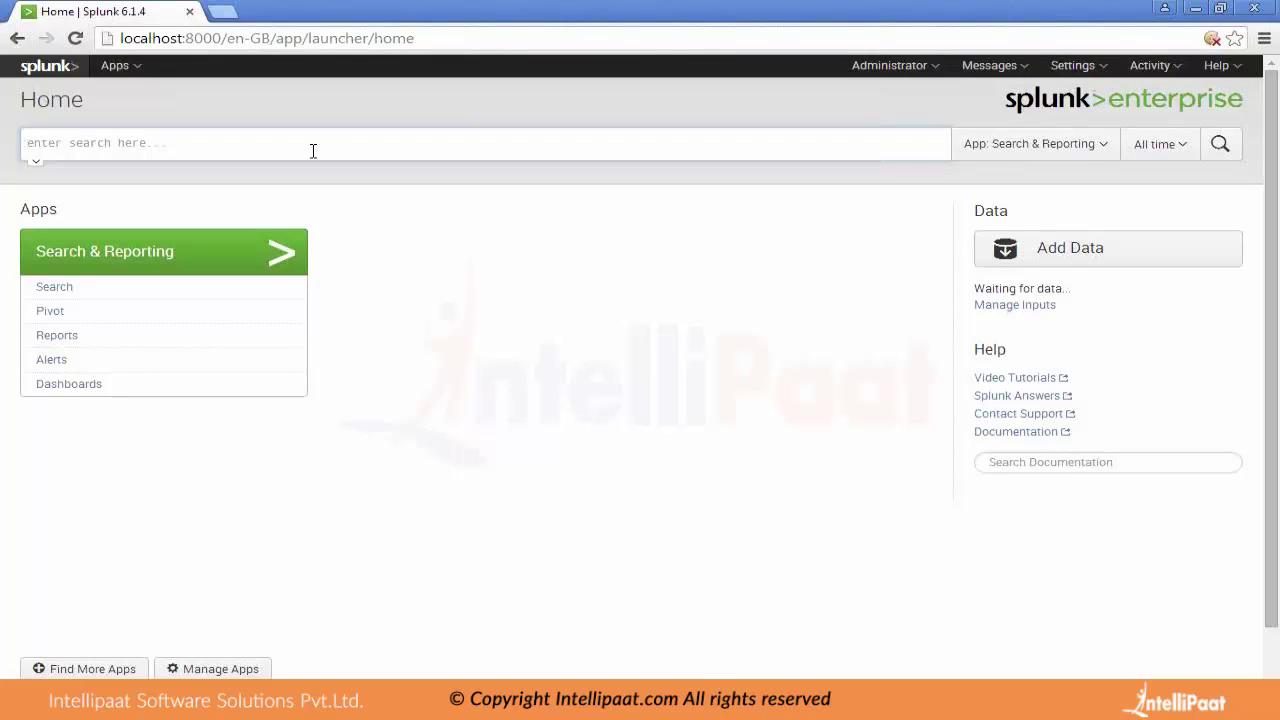
text(ind)
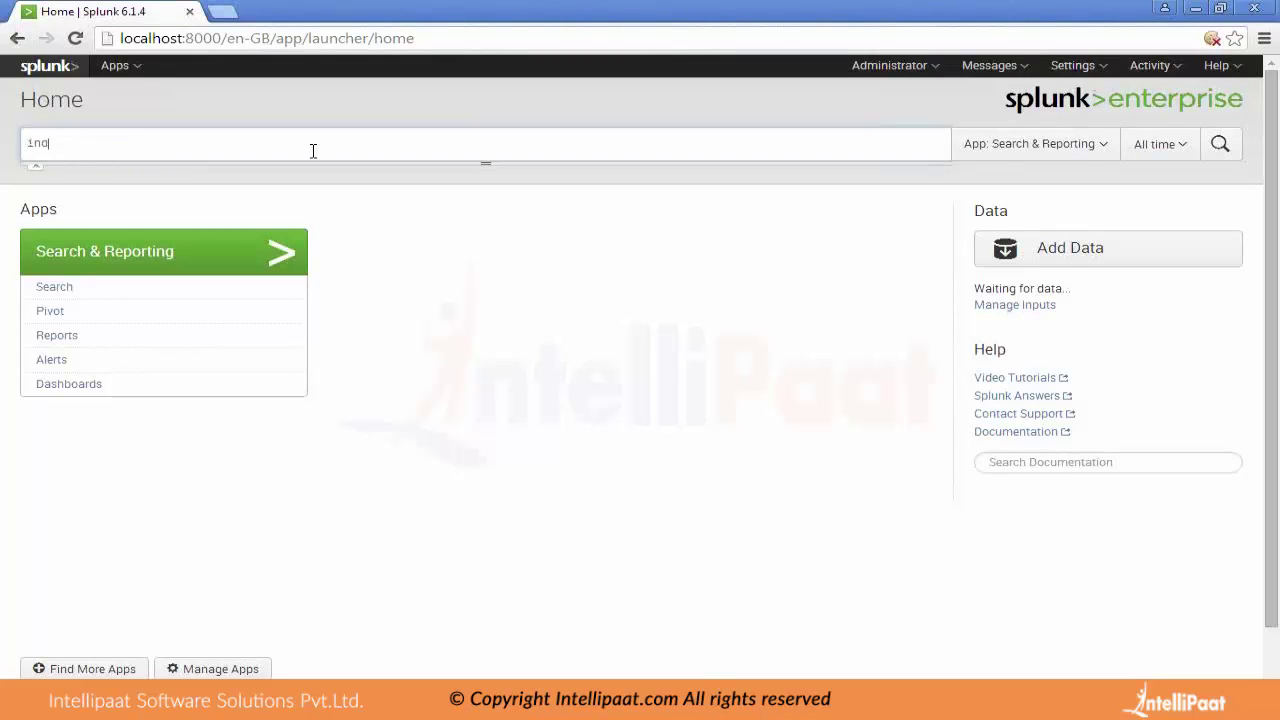
text(e)
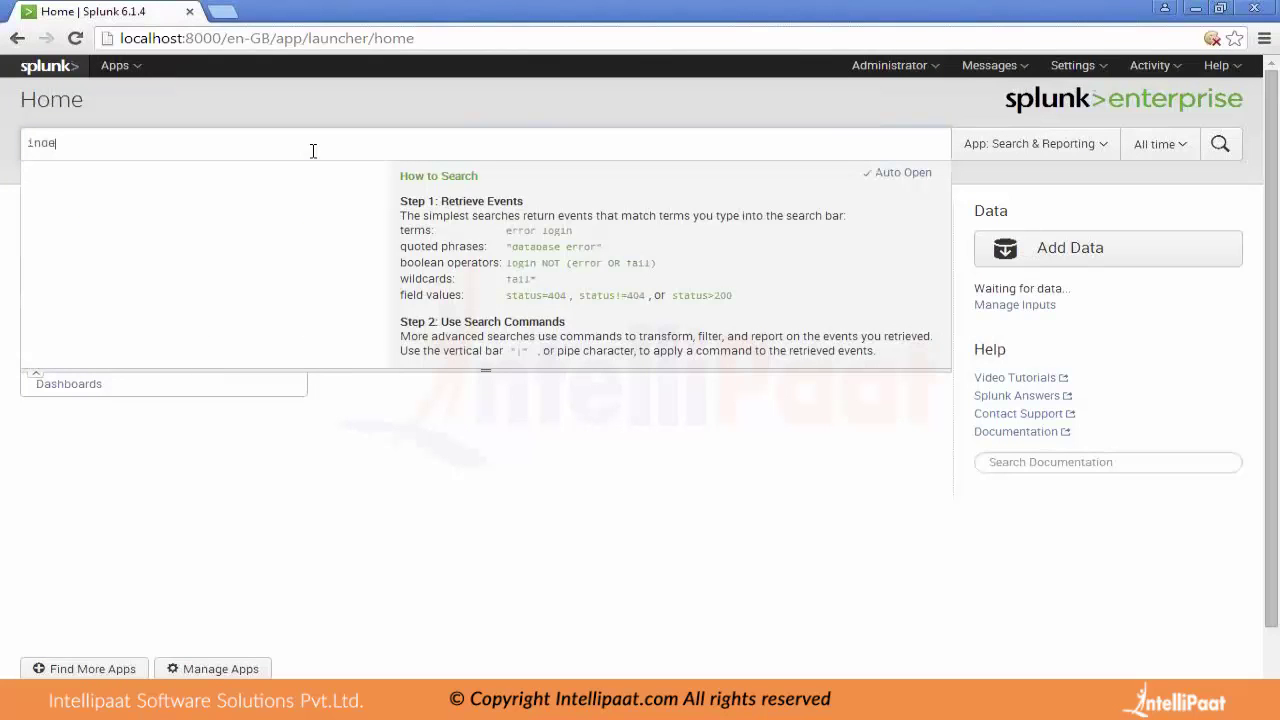
text(x=)
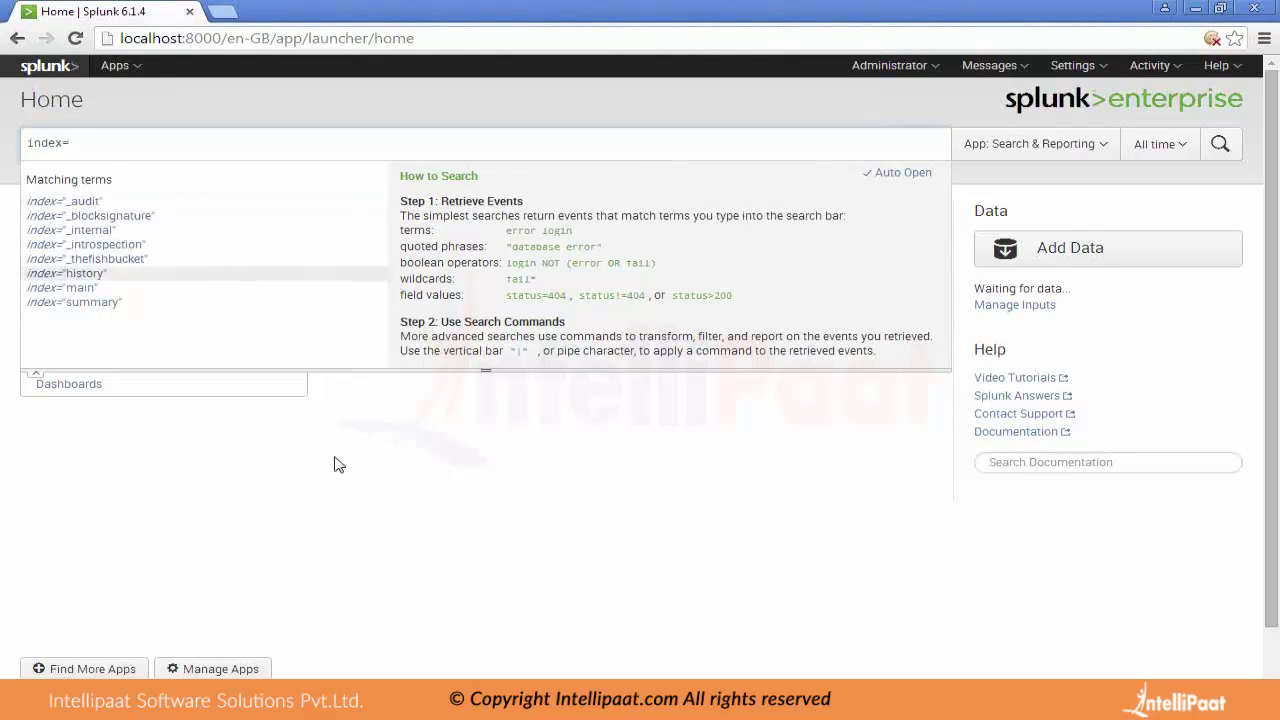
click(483, 513)
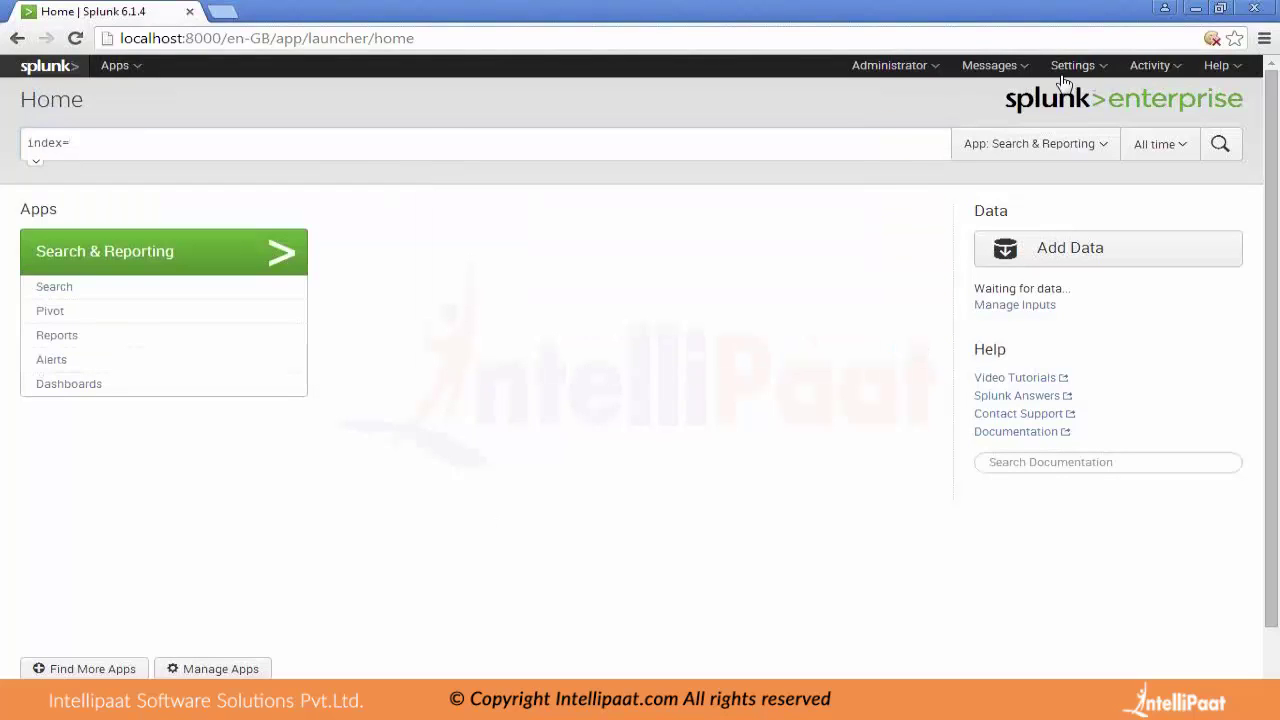
Create a new index named training_index, leaving its paths and maximum sizes at their defaults.
click(1110, 75)
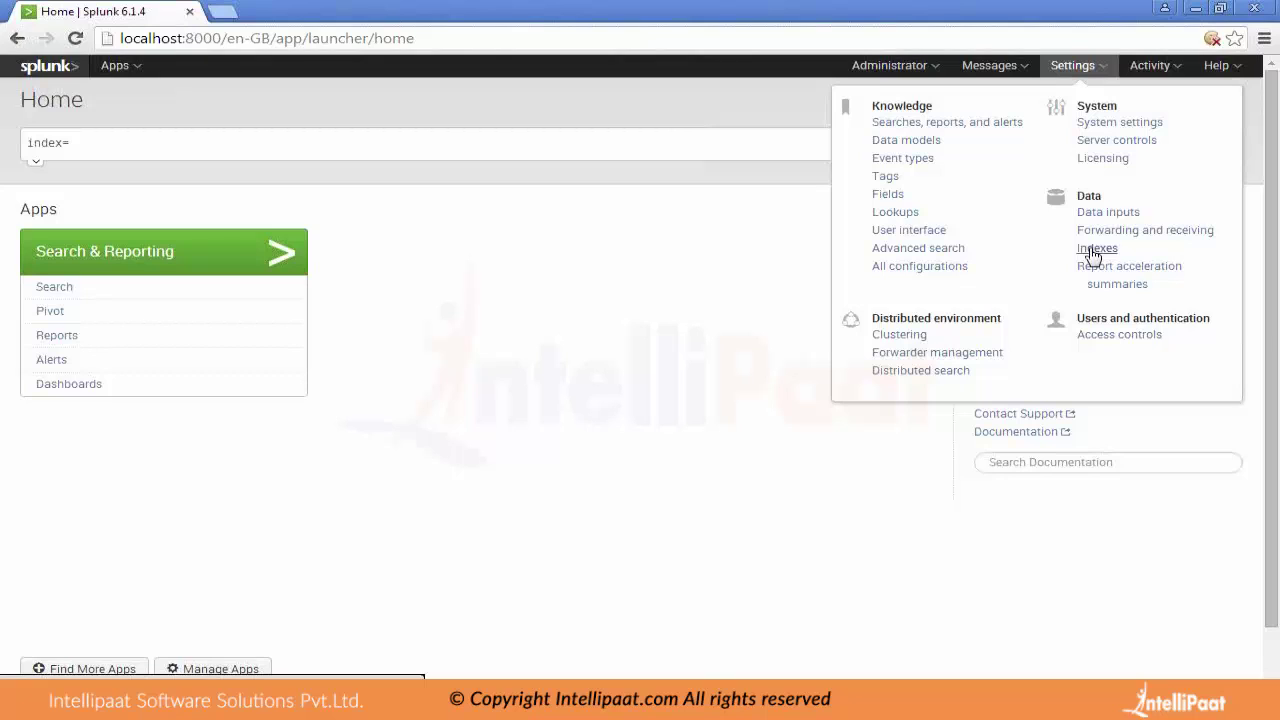
click(1093, 250)
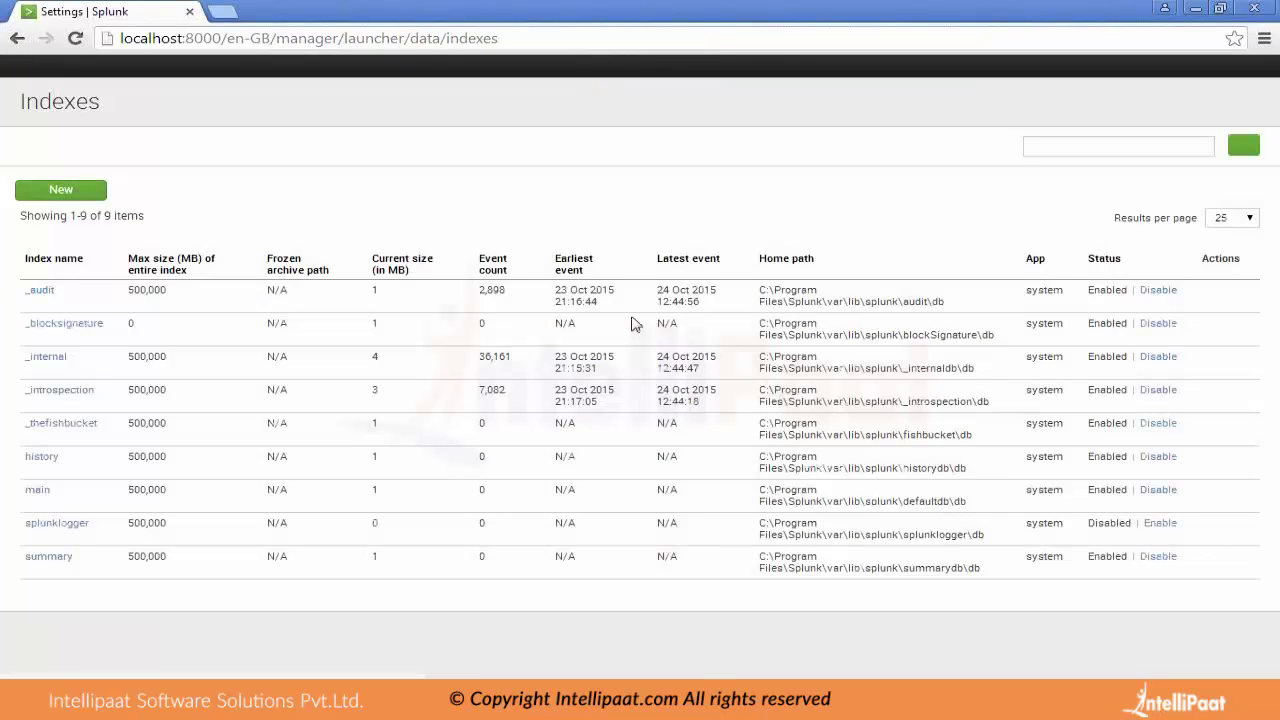
click(55, 193)
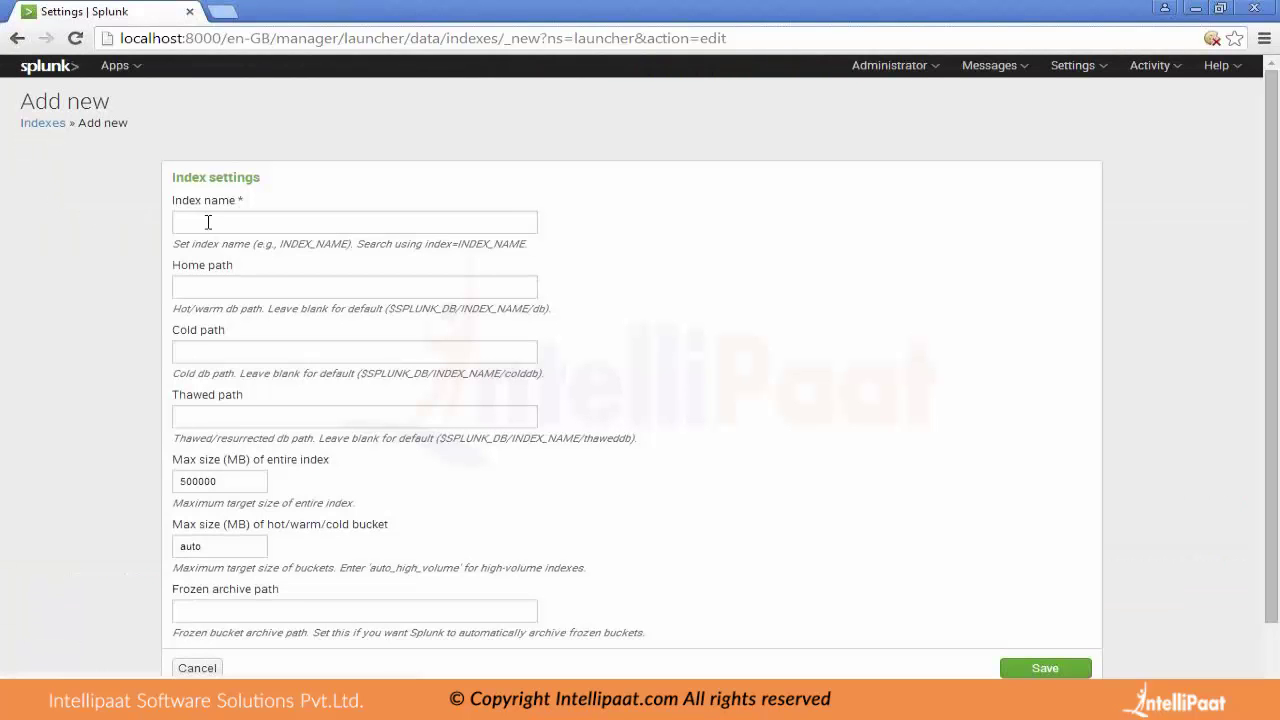
click(208, 222)
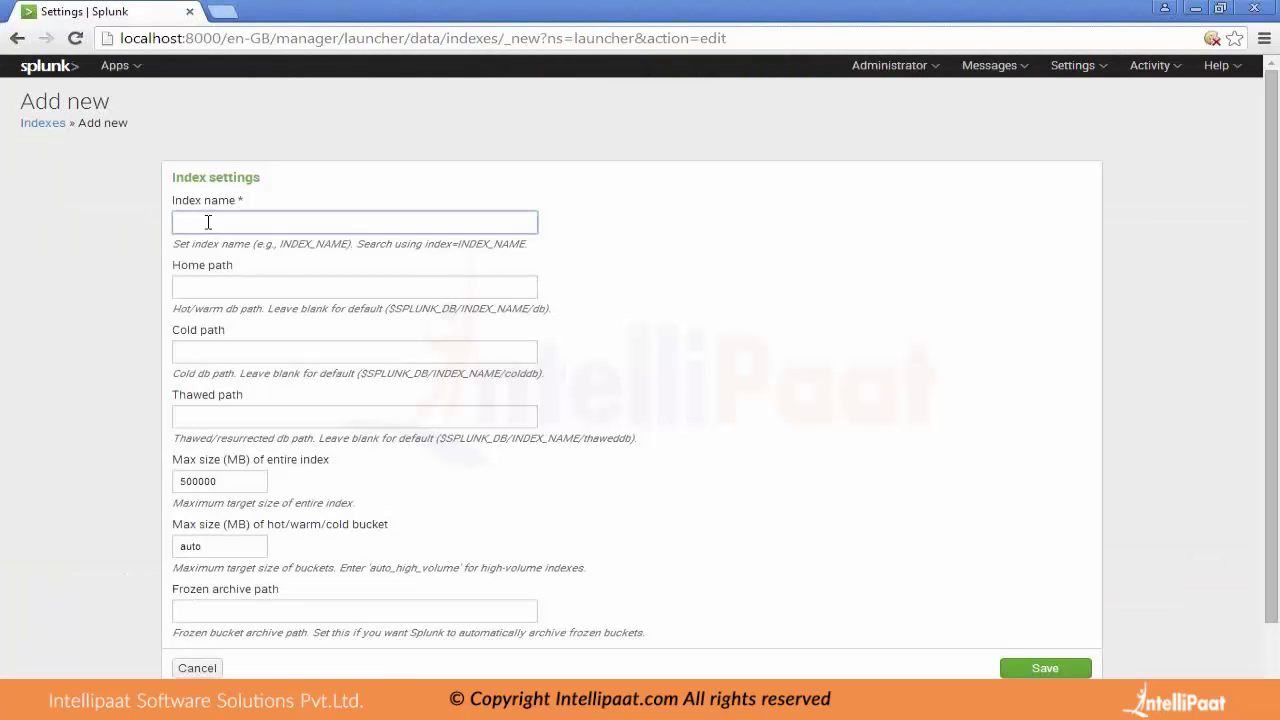
text(training_index)
click(1050, 669)
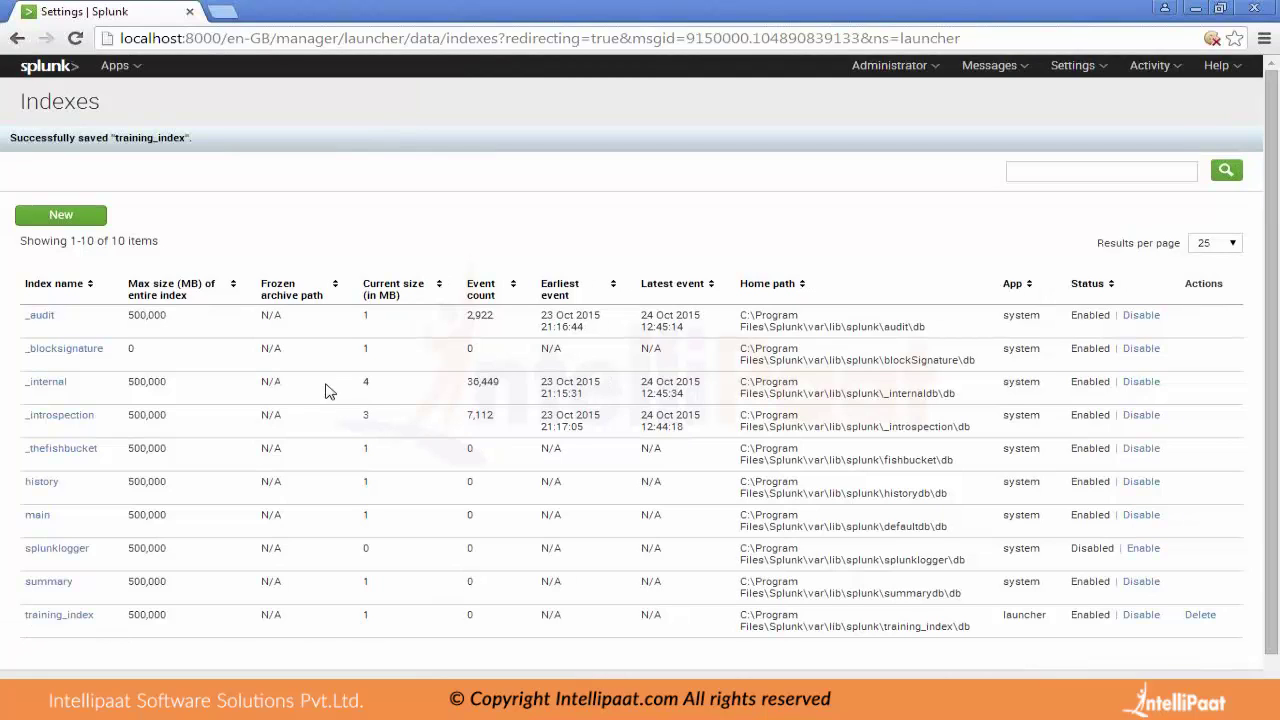
Start adding a new Files & directories data input with the data preview skipped.
click(1091, 68)
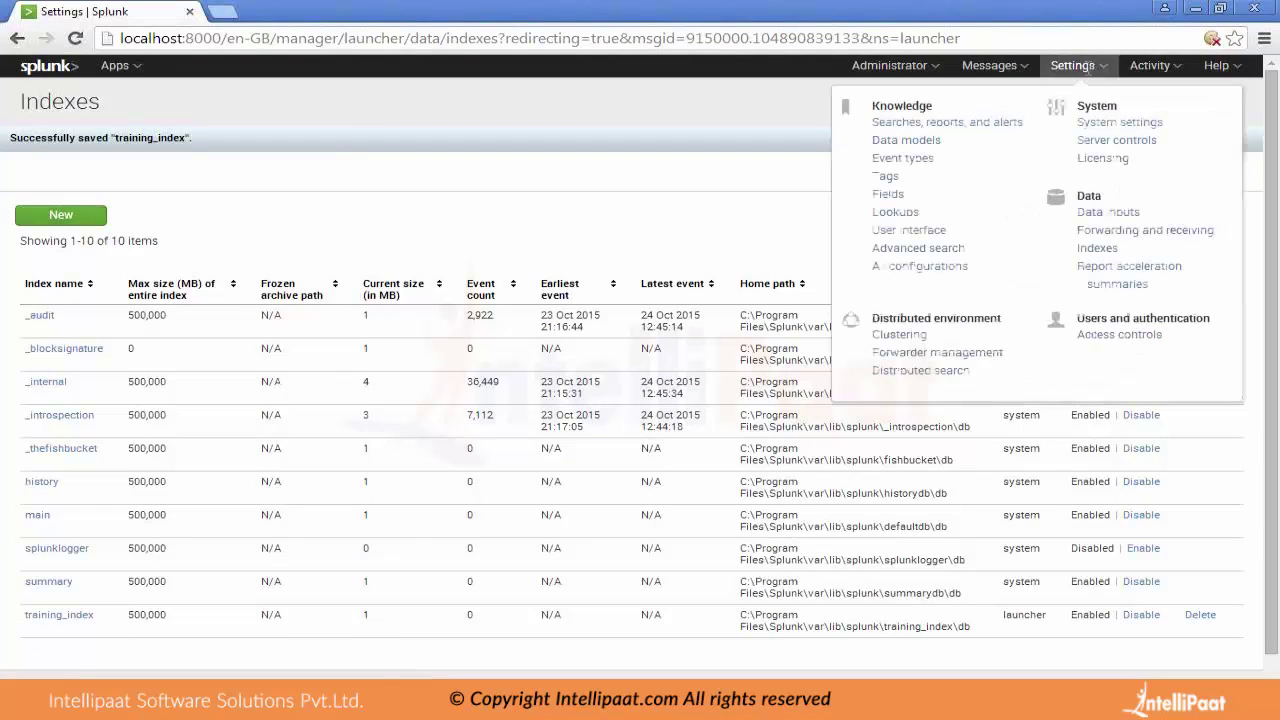
click(1112, 214)
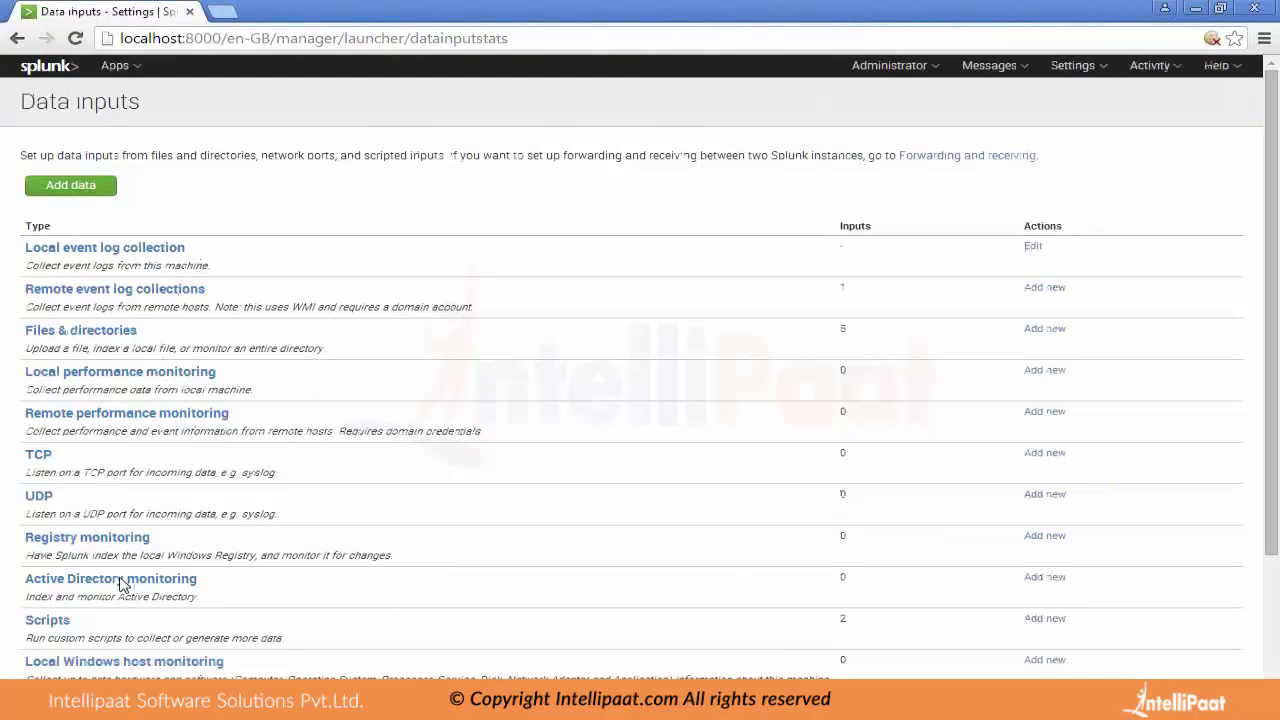
click(180, 372)
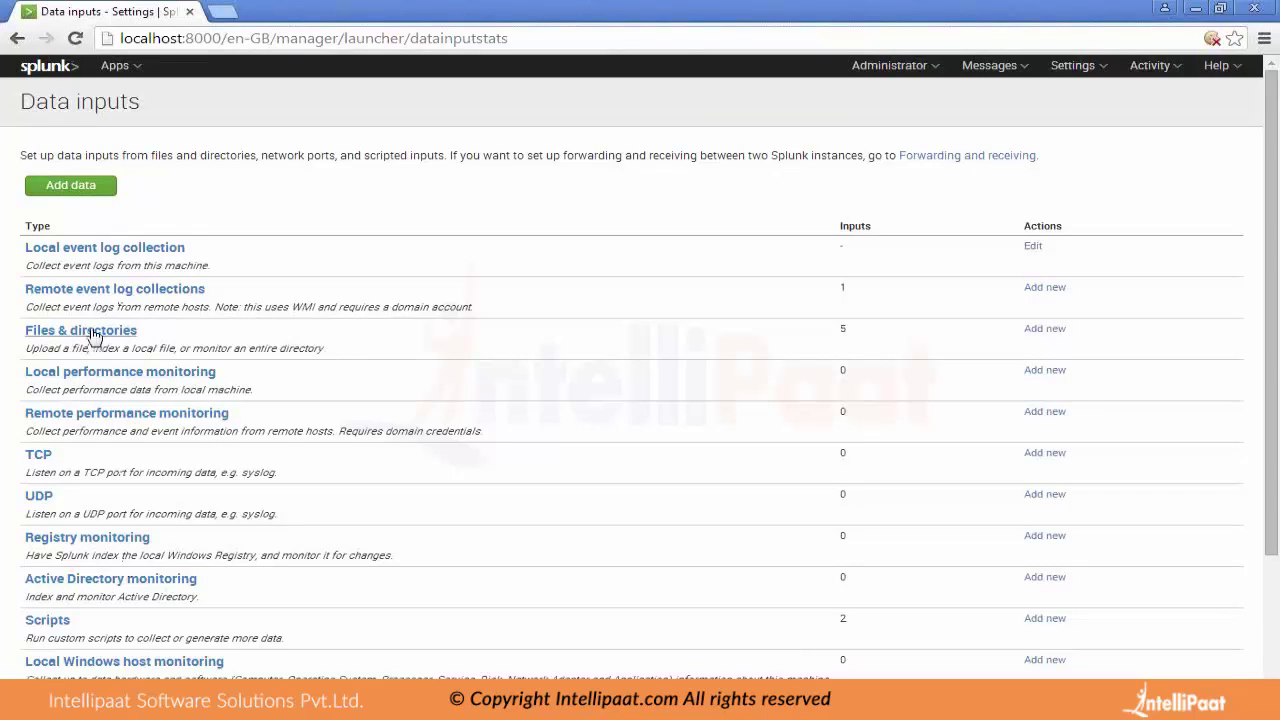
click(92, 336)
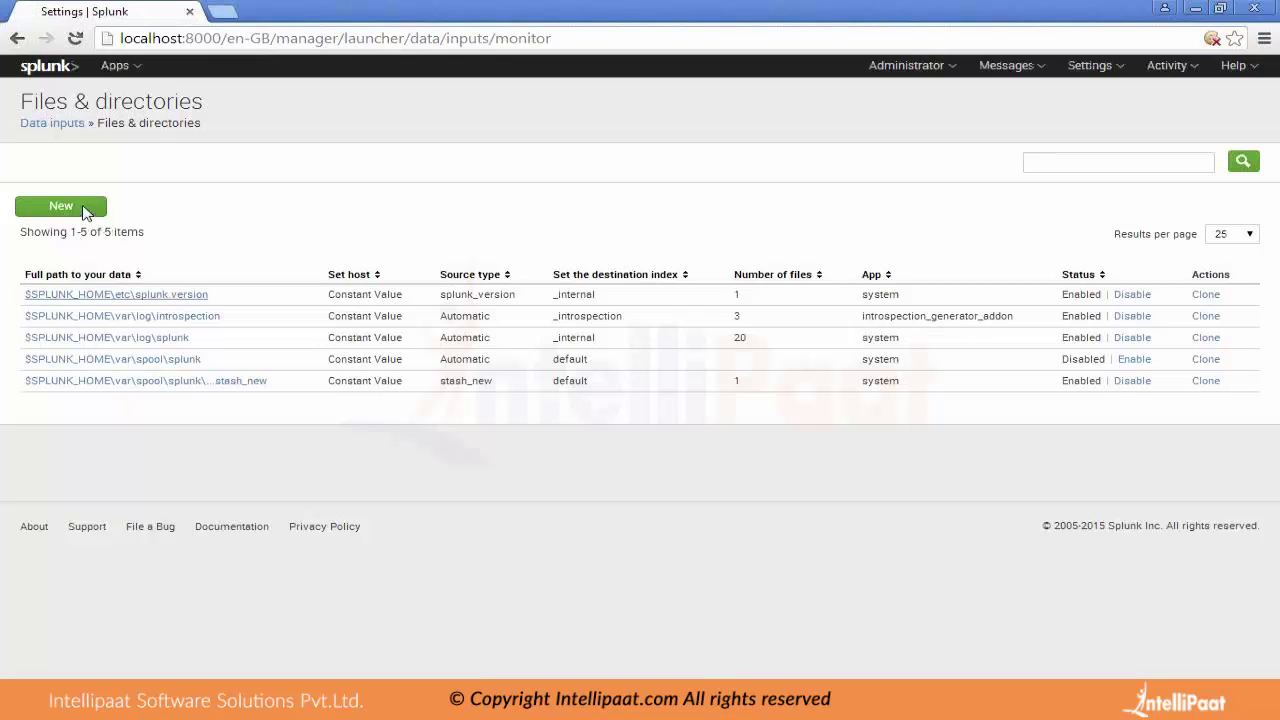
click(84, 210)
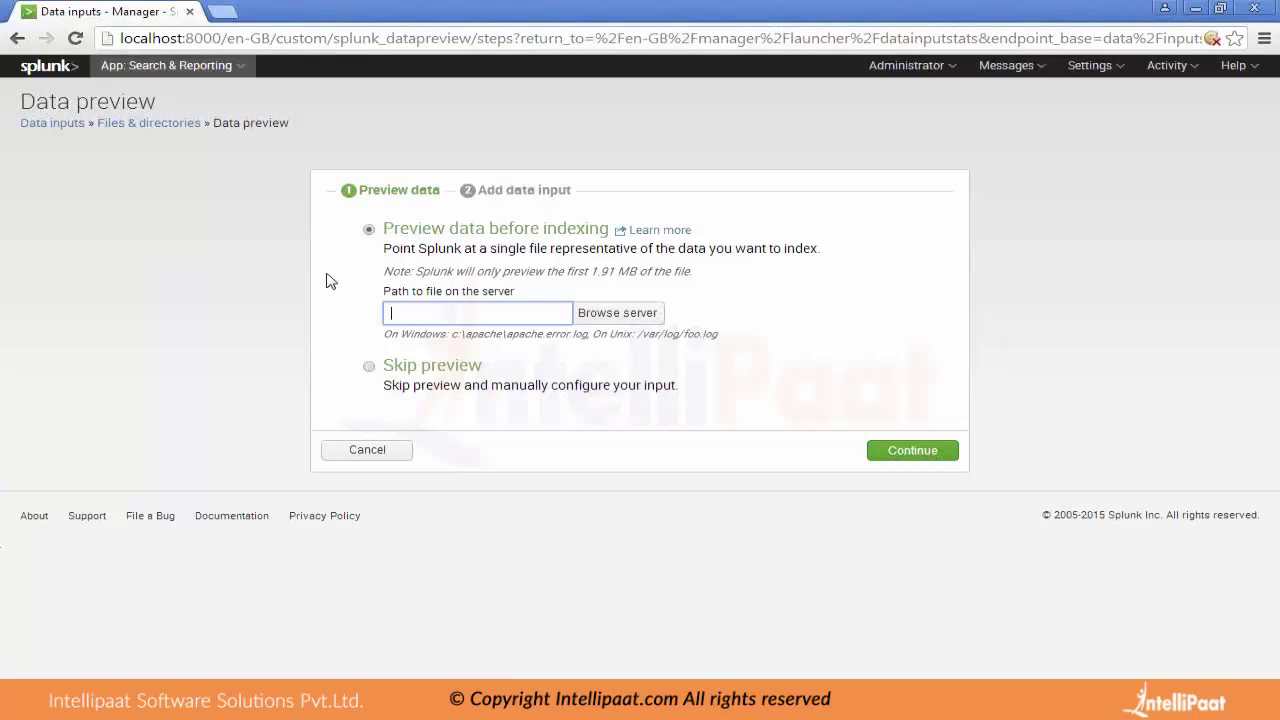
click(368, 371)
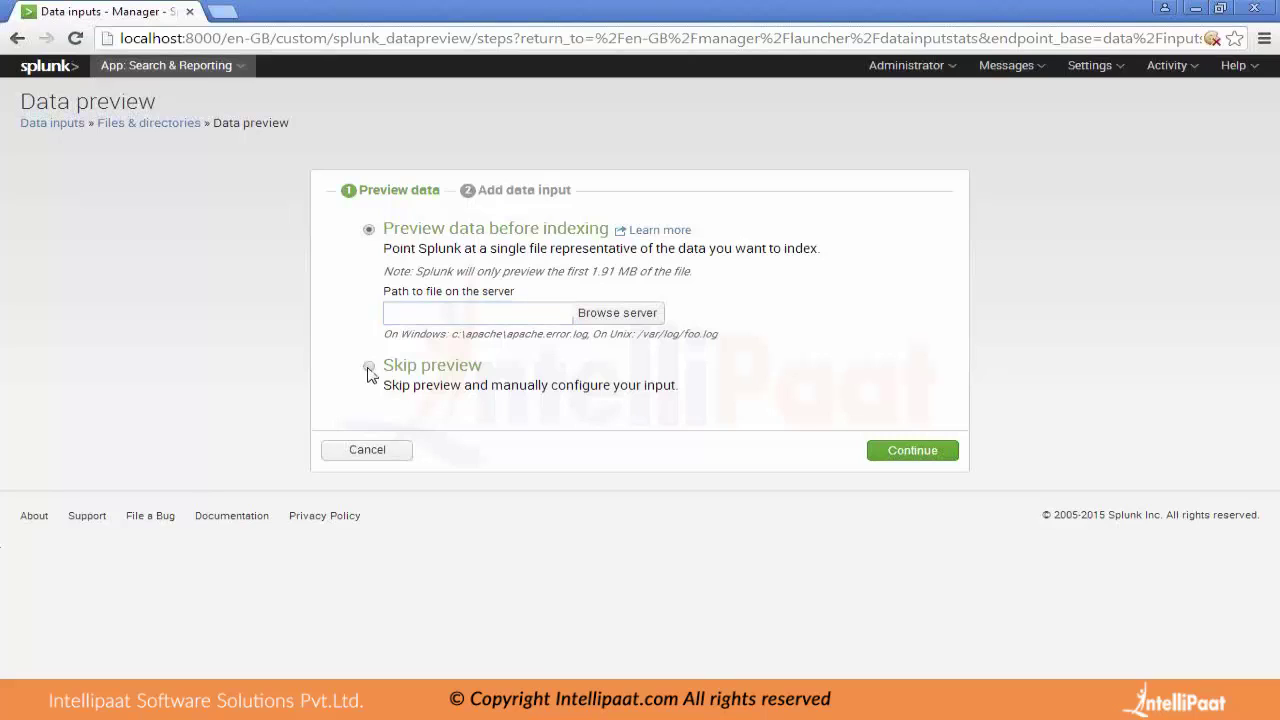
click(912, 451)
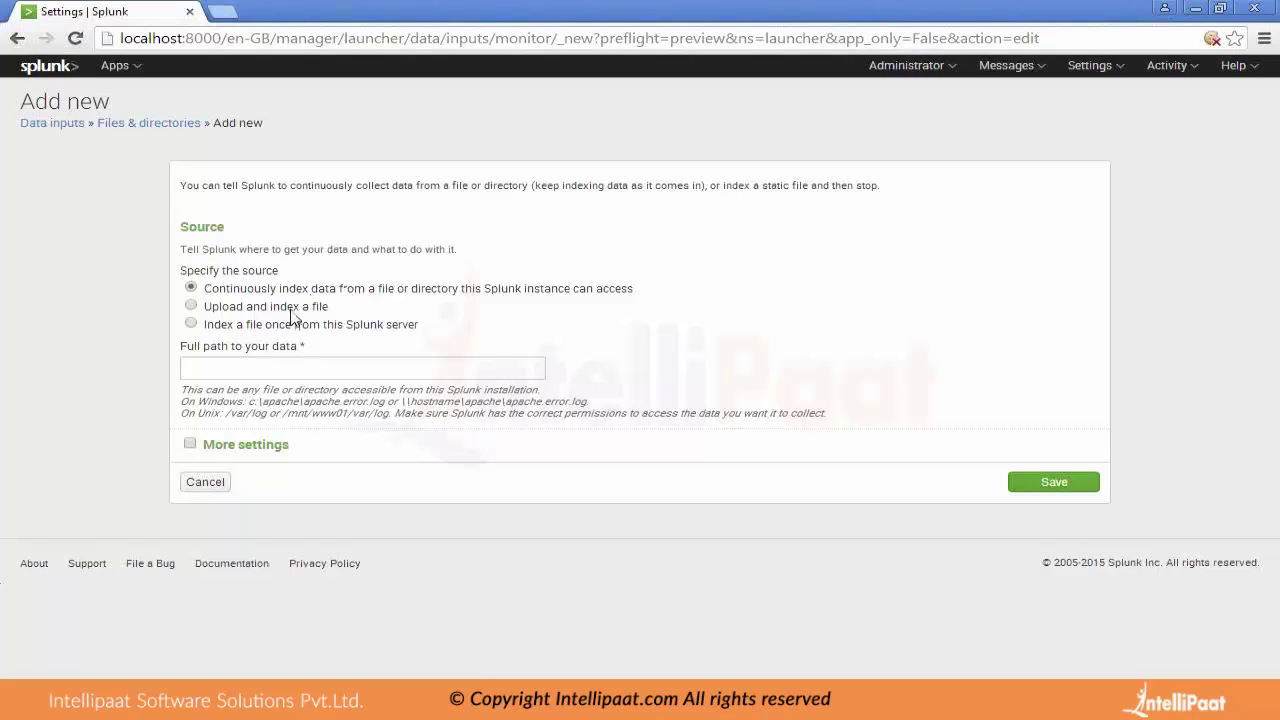
Copy the Splunk Training folder's path from Windows Explorer and enter C:\Splunk Training as the full path to the data.
click(212, 362)
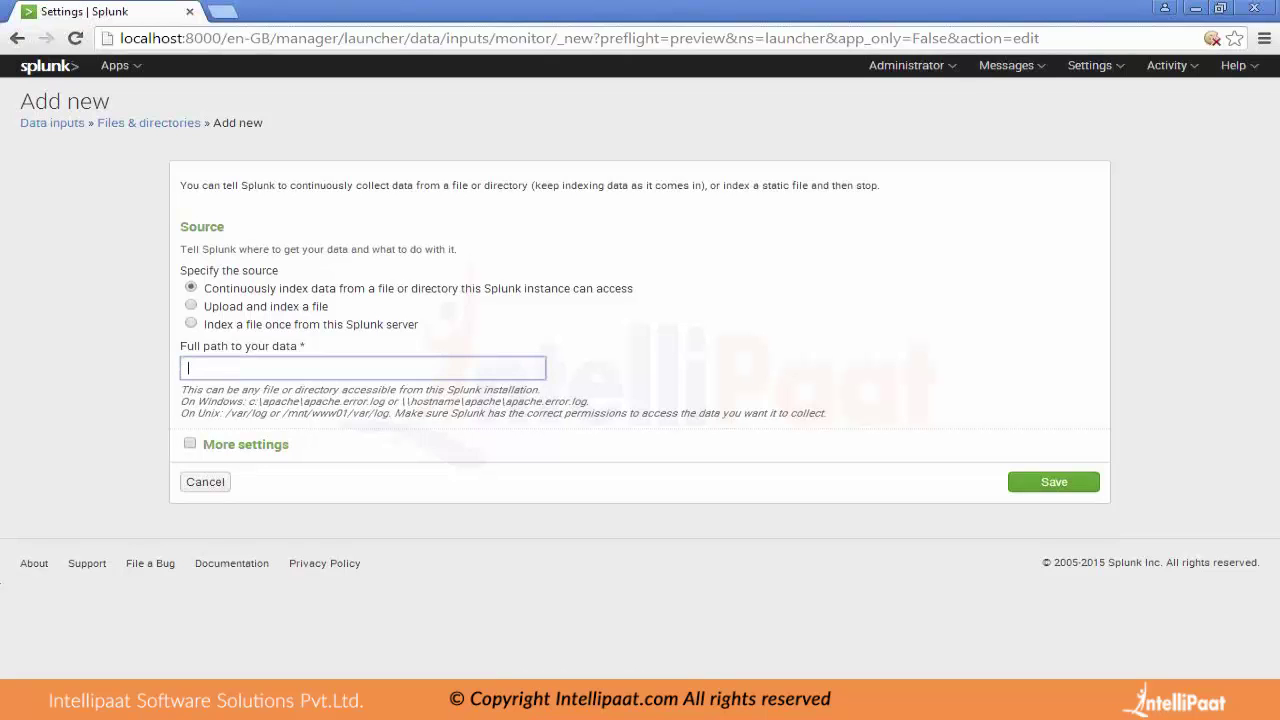
key(alt+Tab)
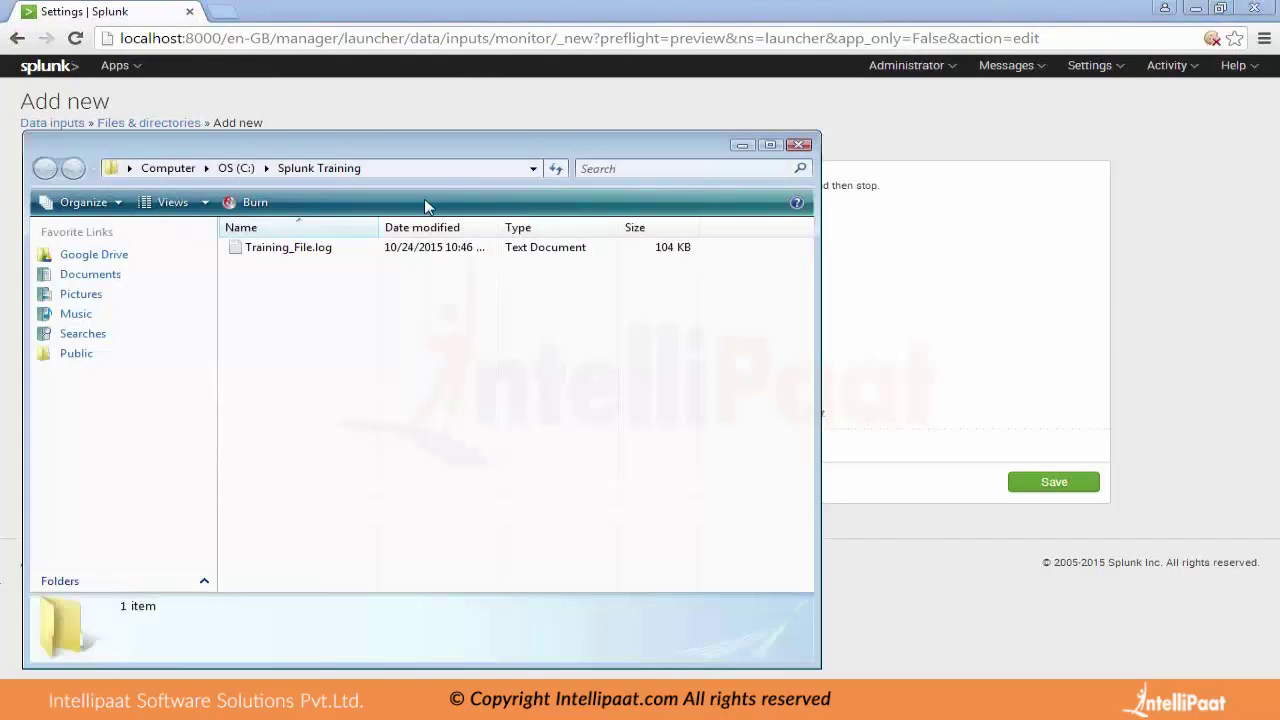
click(449, 168)
key(ctrl+c)
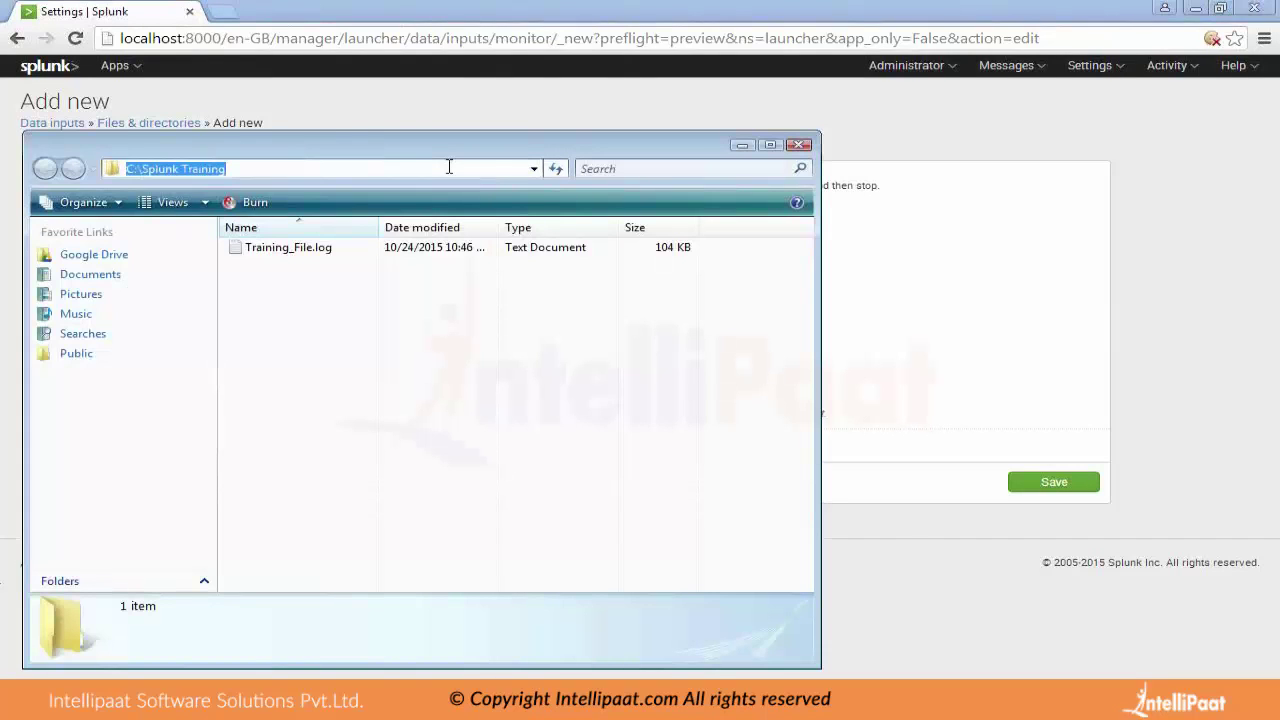
click(907, 274)
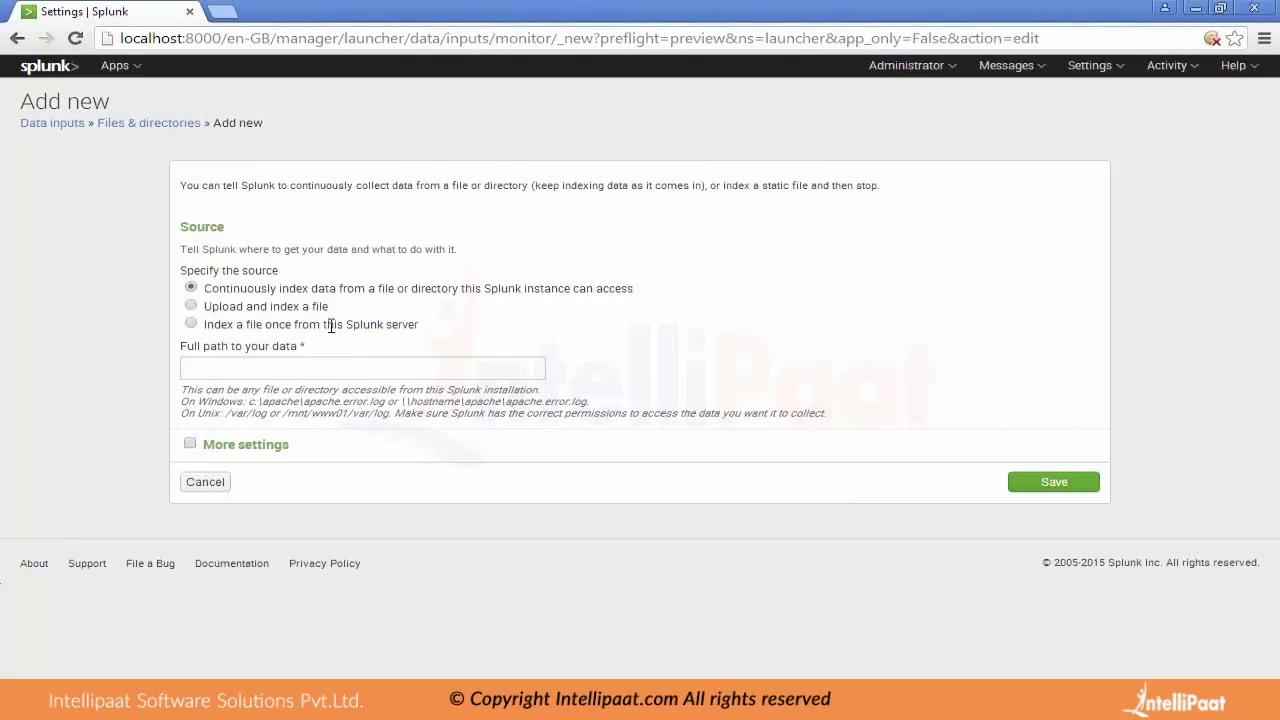
click(347, 376)
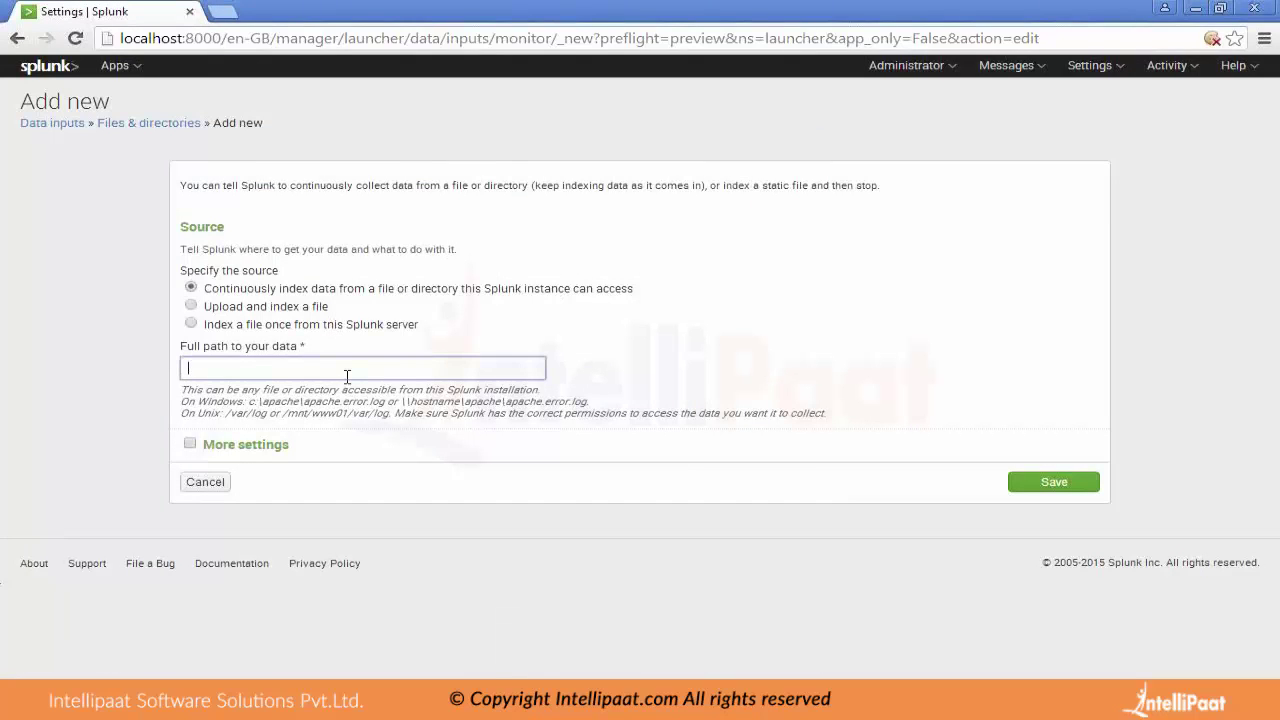
key(ctrl+v)
Copy the log file's full name from Windows Explorer and append it to the data path, giving C:\Splunk Training\Training_File.log.
key(alt+Tab)
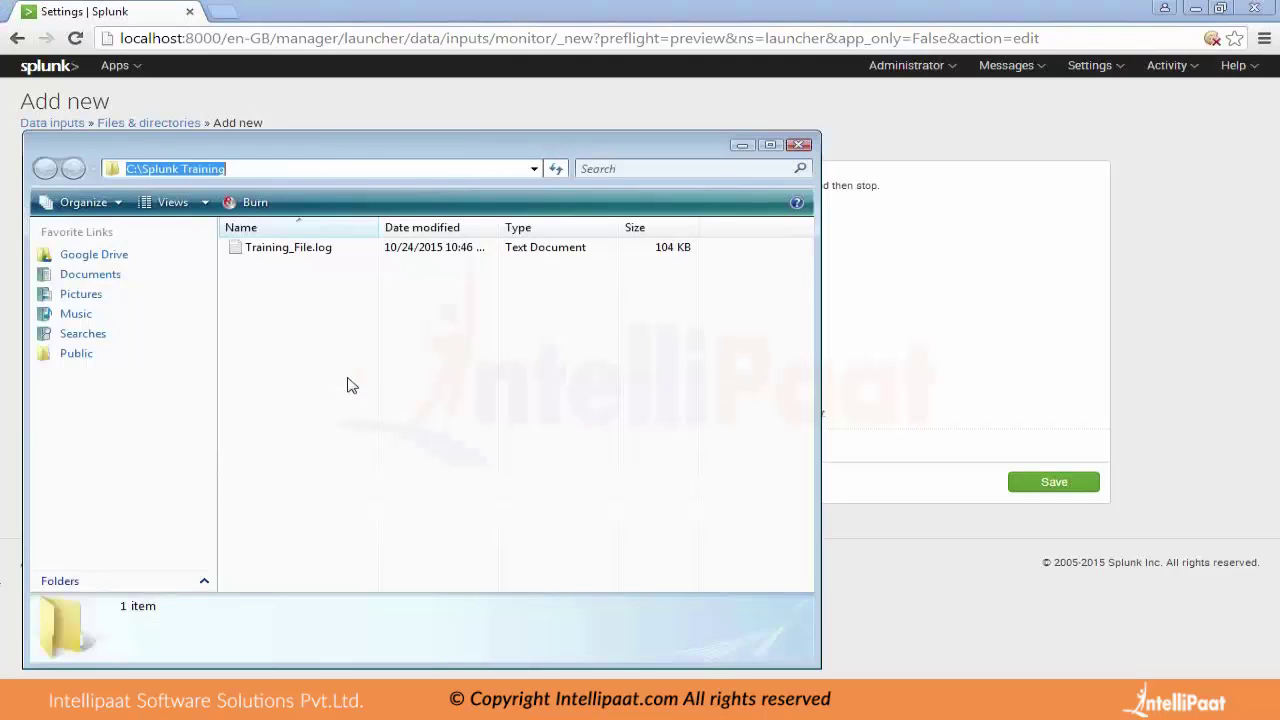
click(283, 255)
click(283, 254)
click(284, 252)
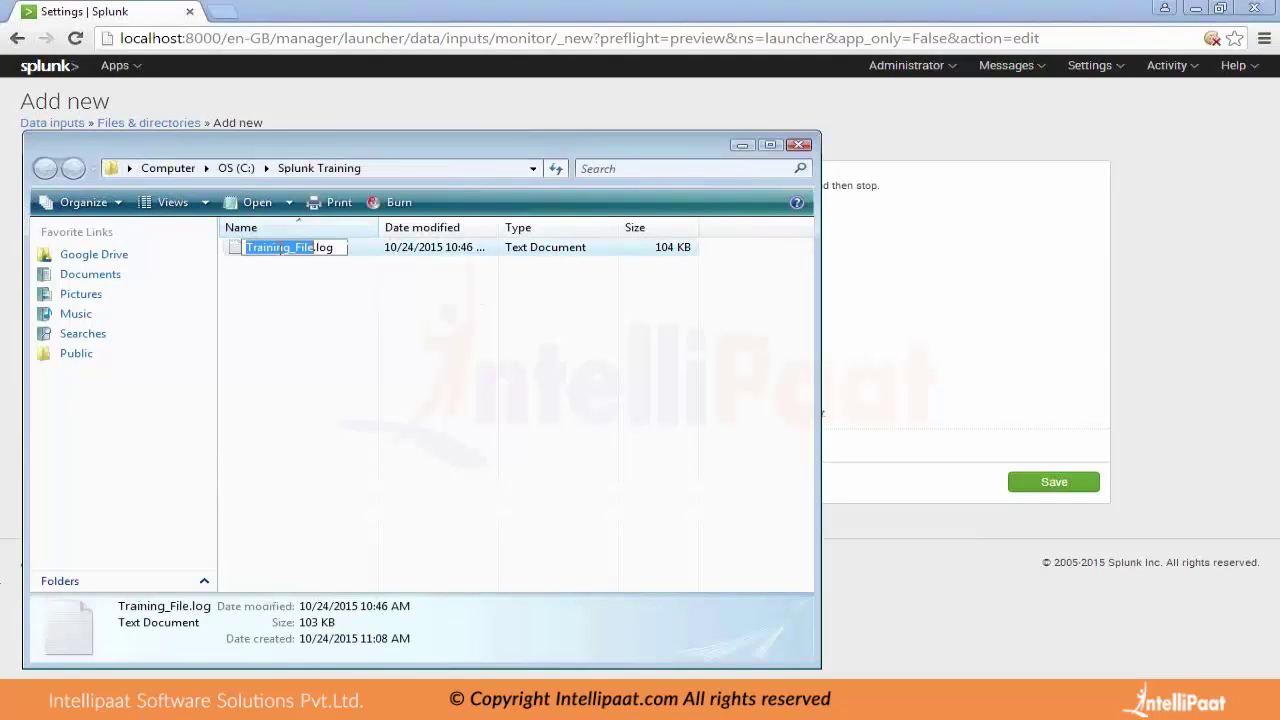
key(shift+Right)
key(shift+Right)
key(shift+Right)
key(shift+Right)
key(ctrl+c)
click(1005, 348)
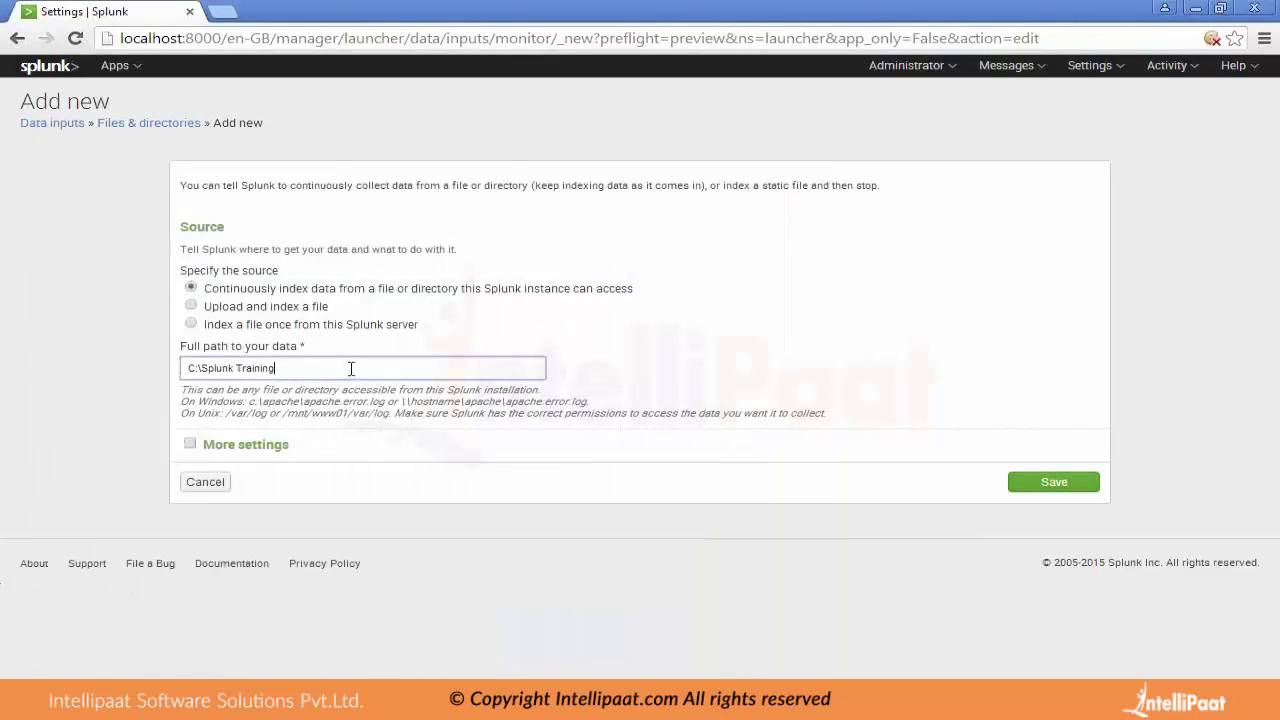
text(\)
key(ctrl+v)
Show the additional settings of the data input and set the host field value to localhost.
click(191, 446)
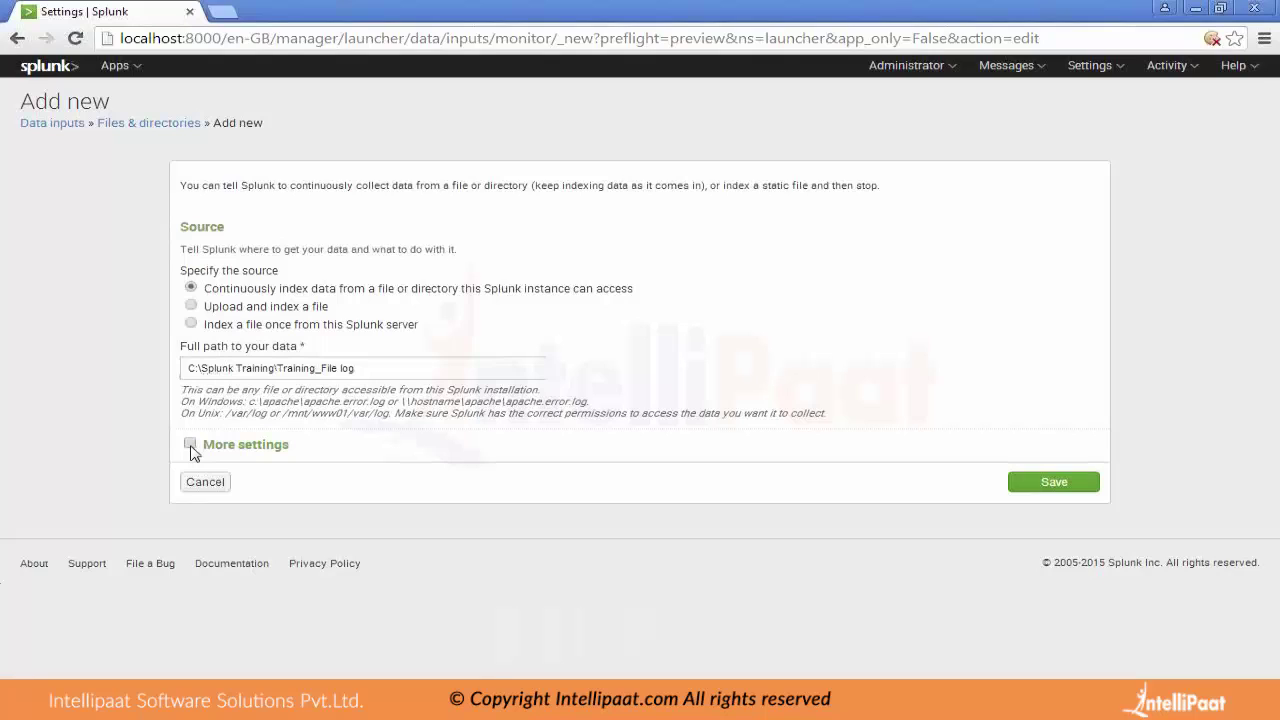
click(191, 445)
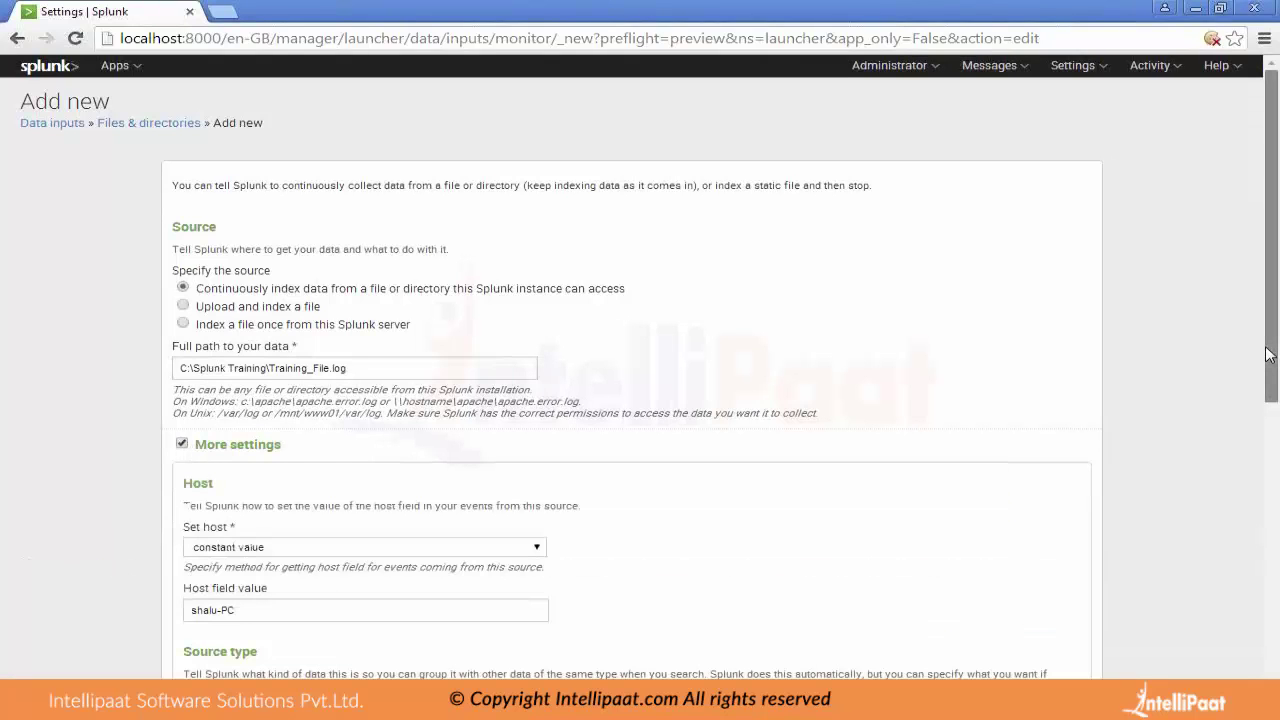
drag(1268, 355, 1274, 394)
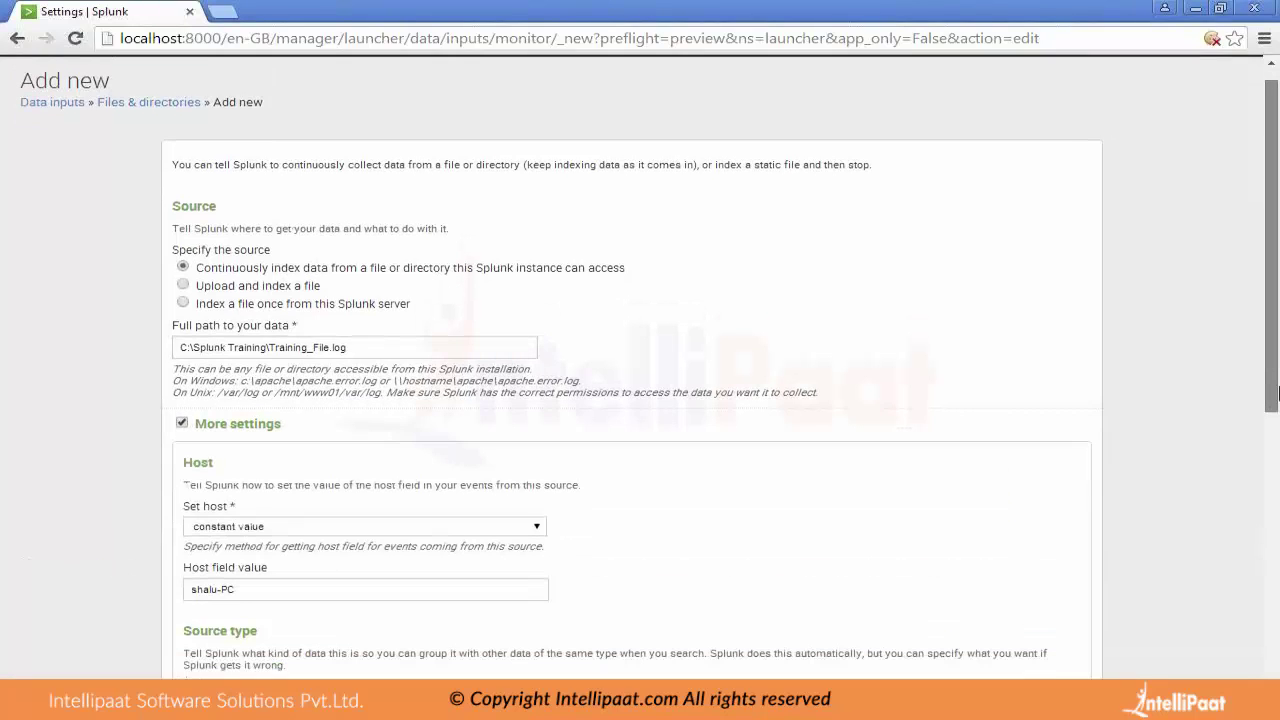
scroll(1277, 394, down, 1)
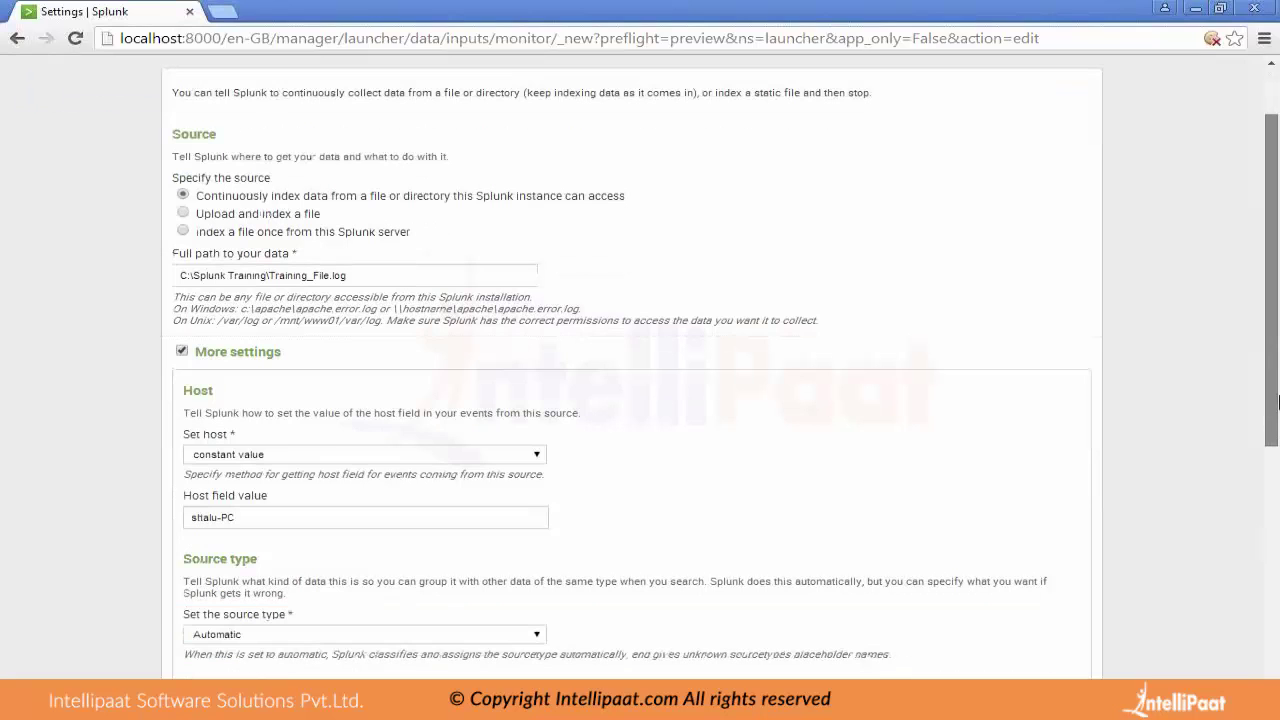
scroll(1277, 401, down, 1)
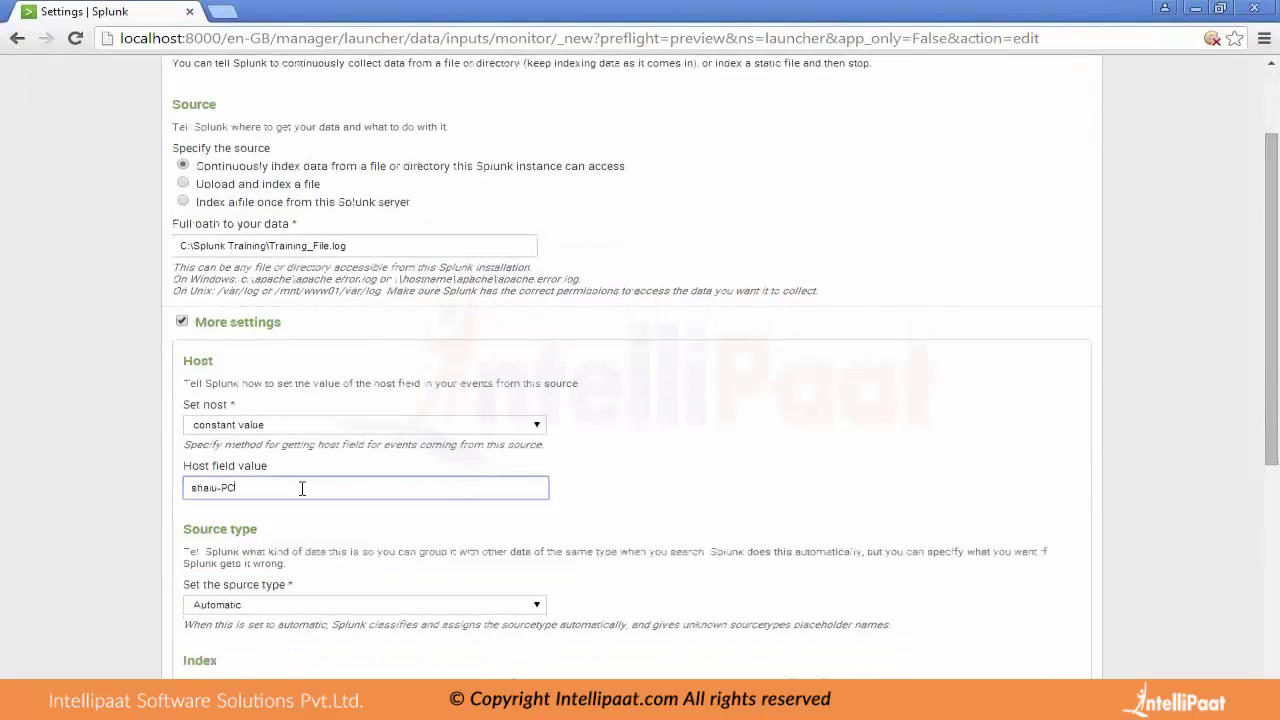
drag(240, 487, 145, 501)
text(localhost)
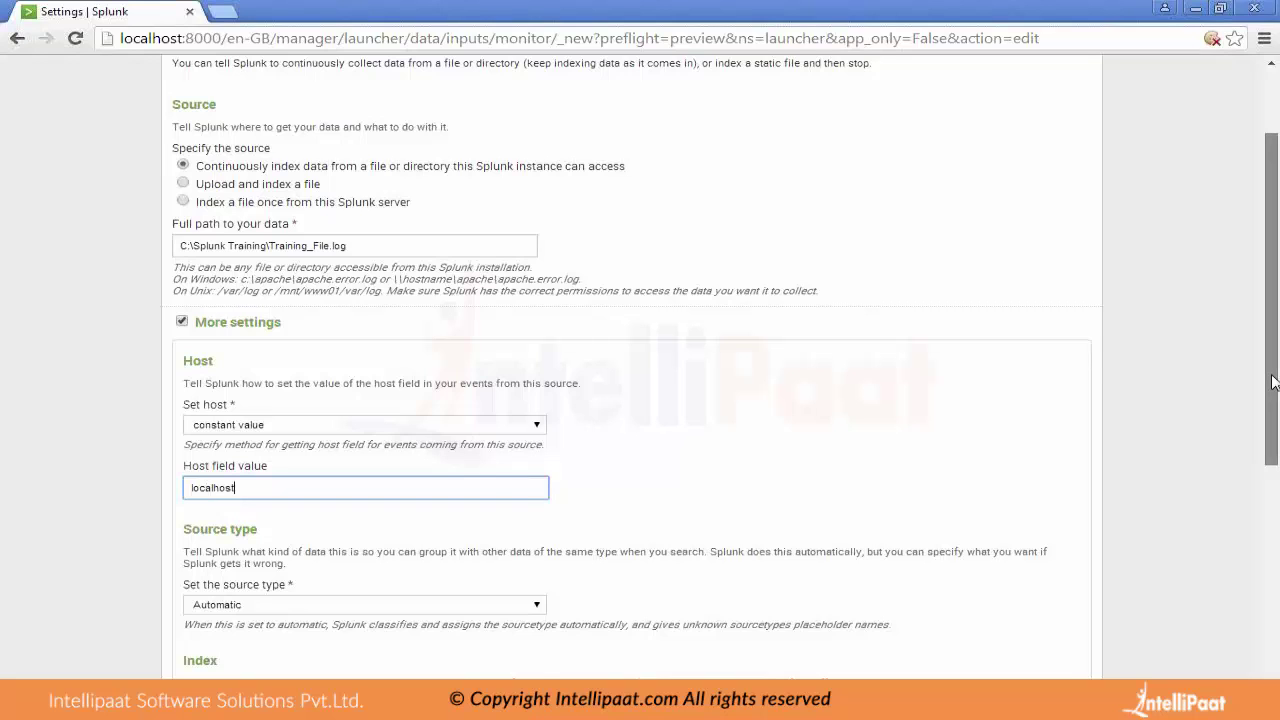
Set the data input's source type to Manual and name it training_source.
drag(1273, 383, 1278, 541)
click(462, 362)
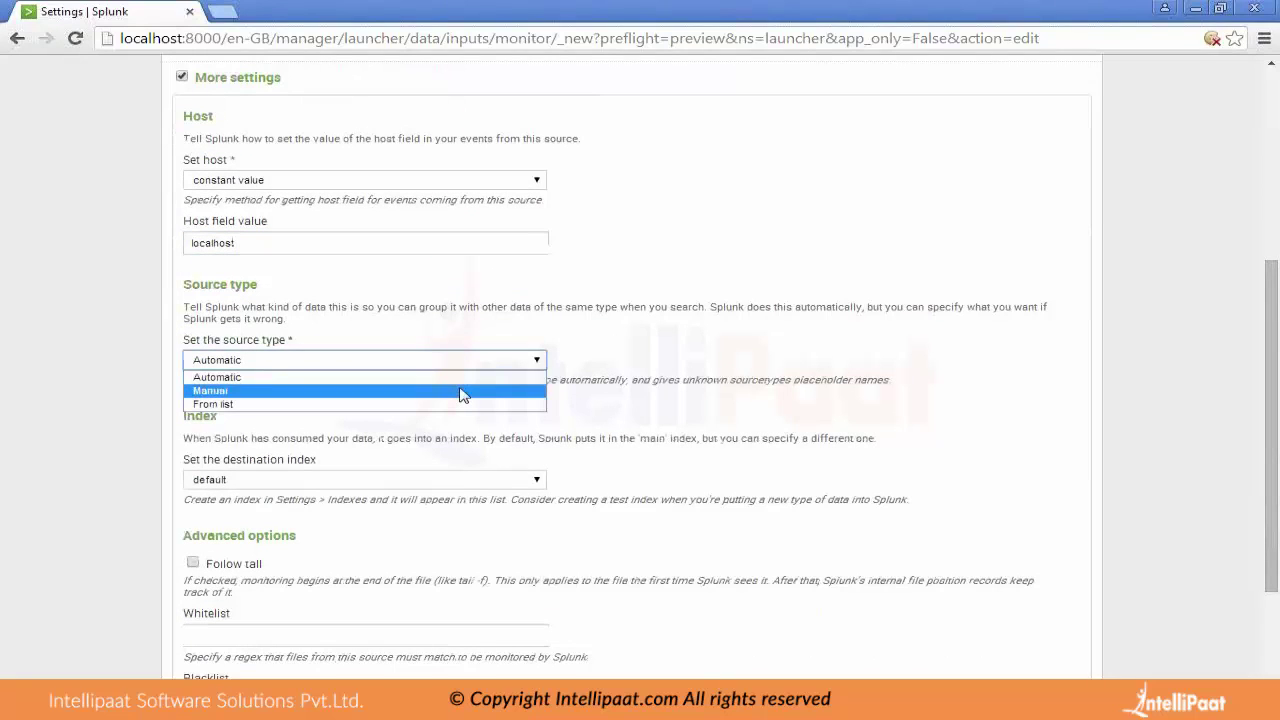
click(462, 392)
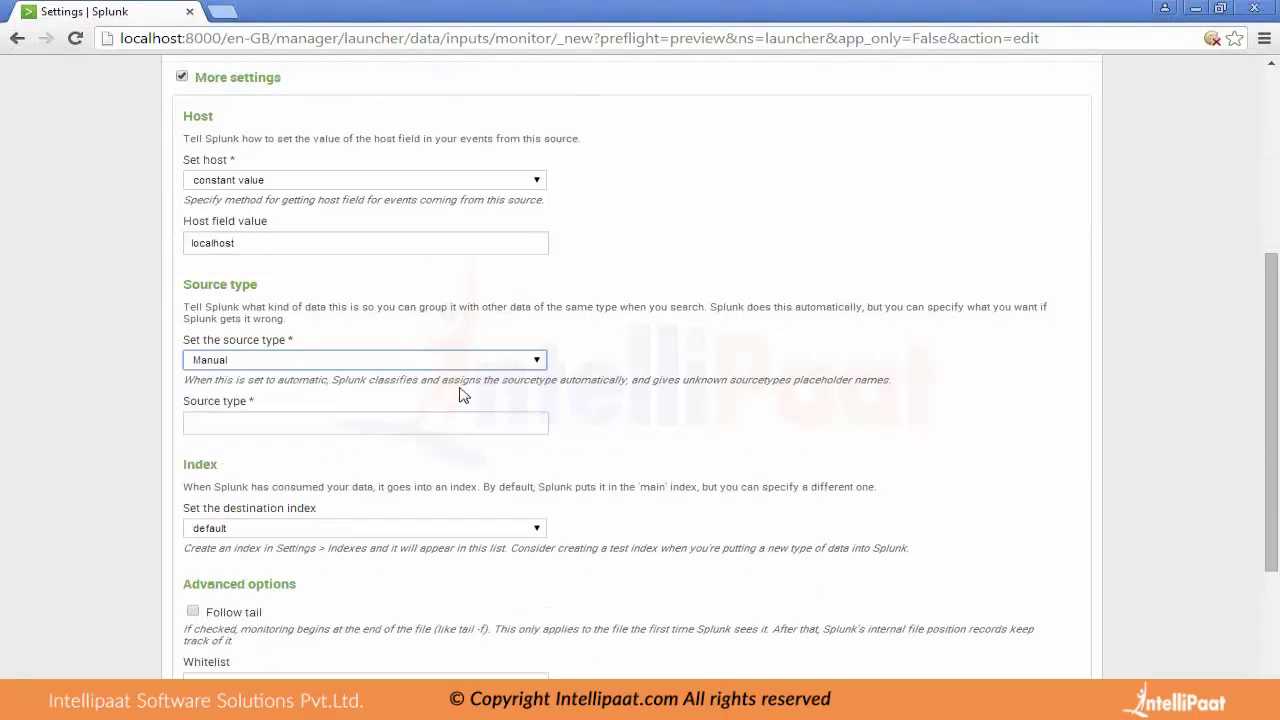
click(392, 419)
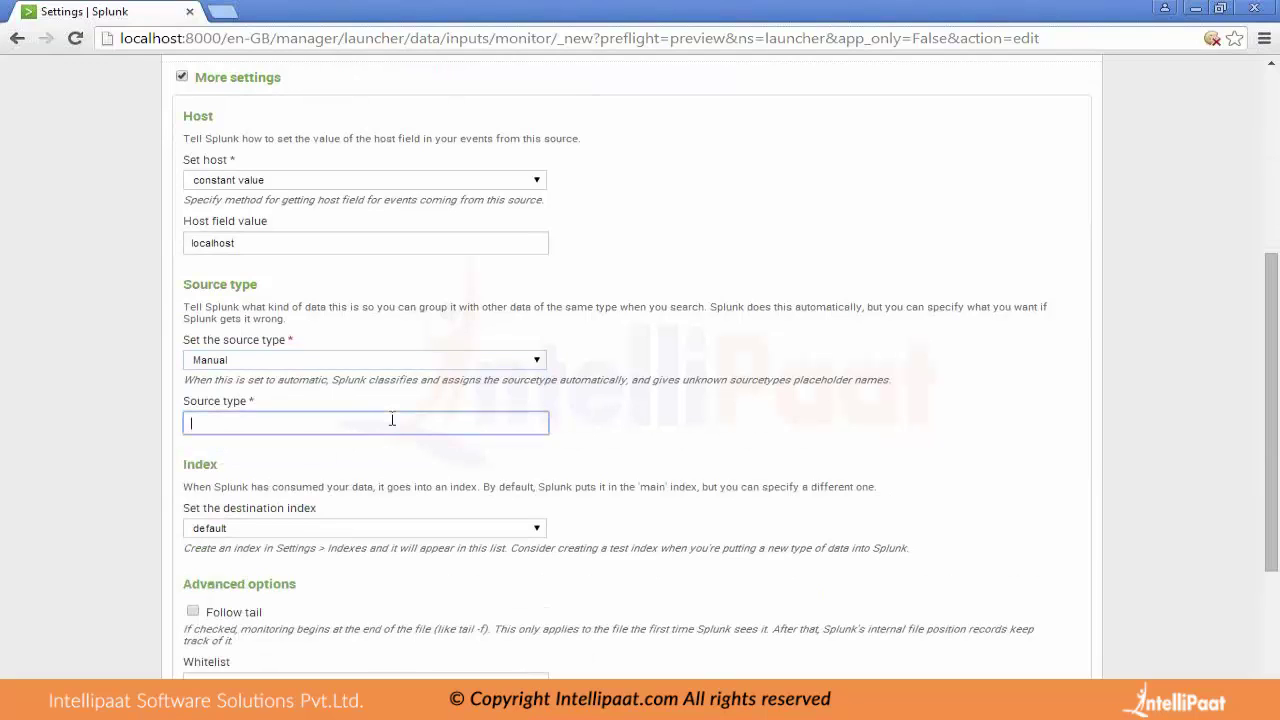
text(training_source)
Set the destination index to training_index and save the new data input.
click(386, 530)
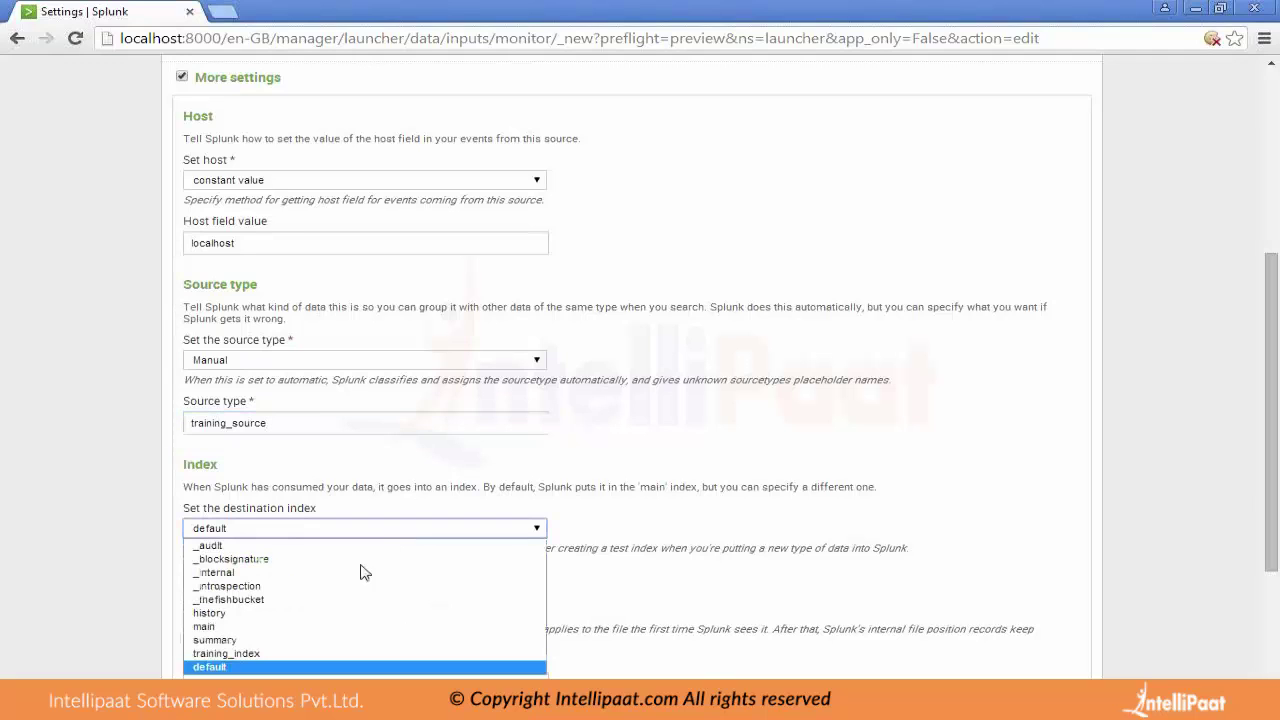
click(328, 655)
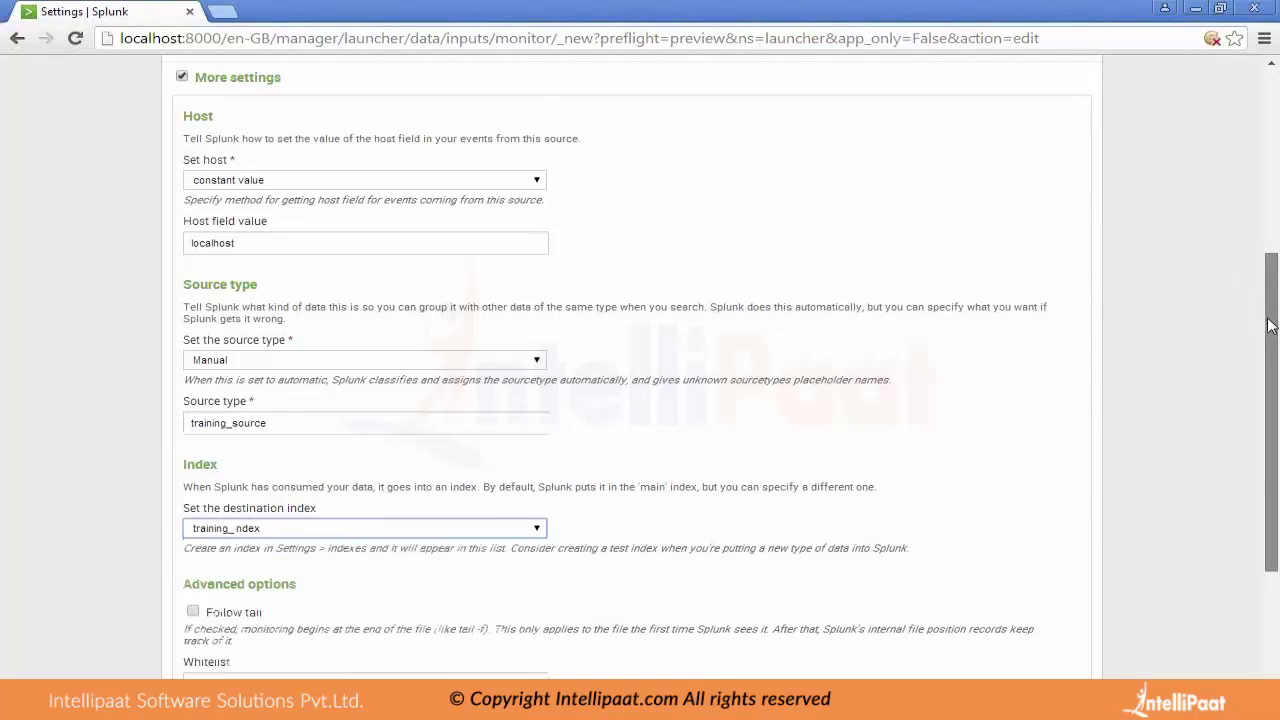
drag(1270, 325, 1262, 462)
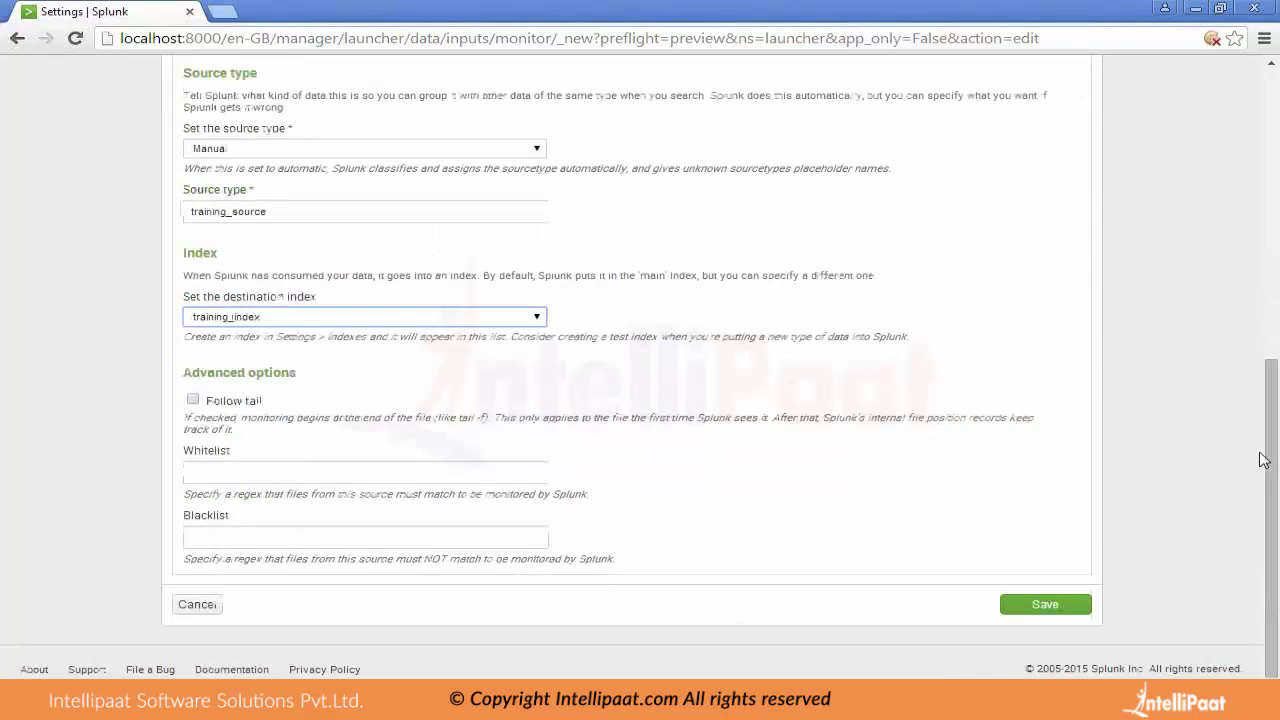
click(1040, 605)
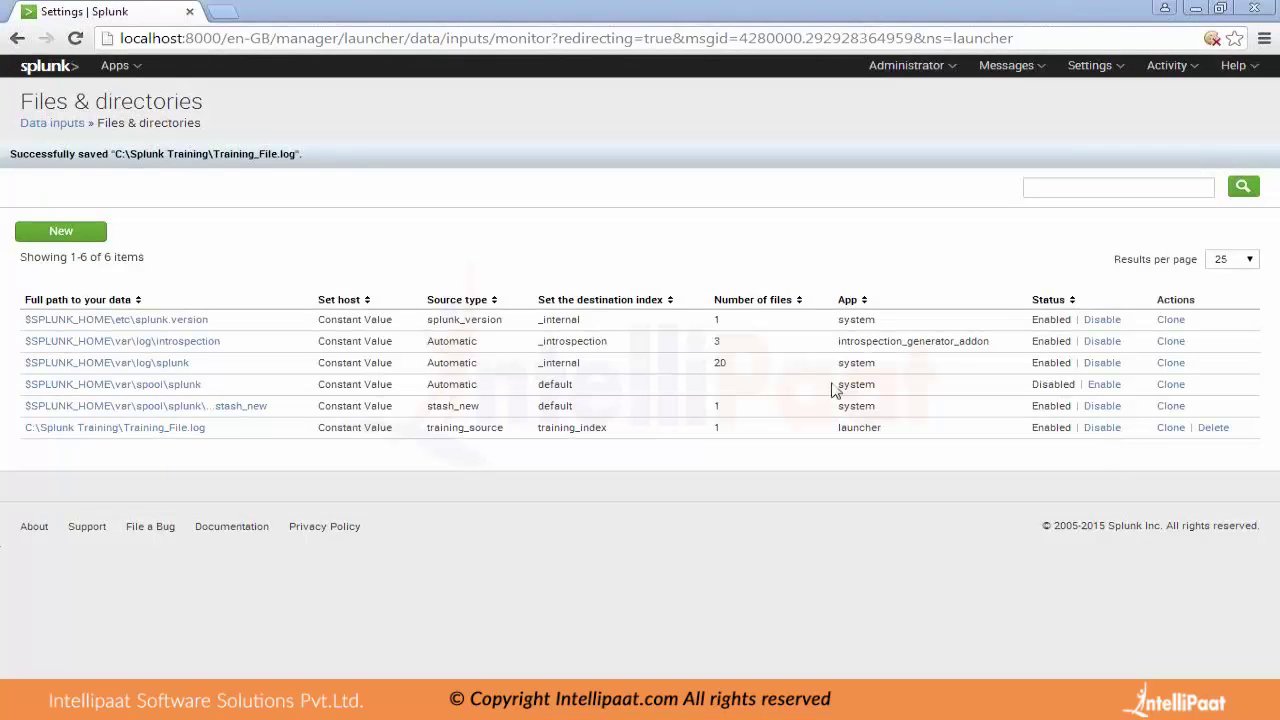
Return to the home page and run a search for index="training_index" over all time.
click(52, 78)
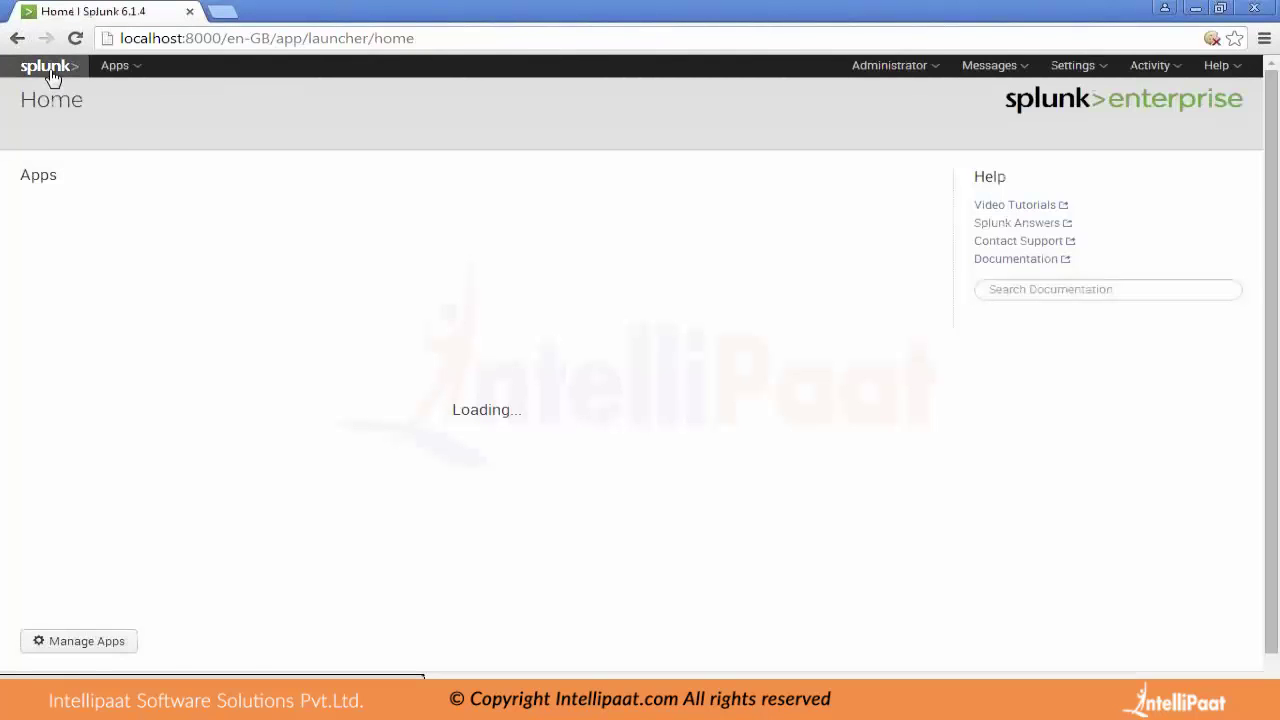
click(46, 67)
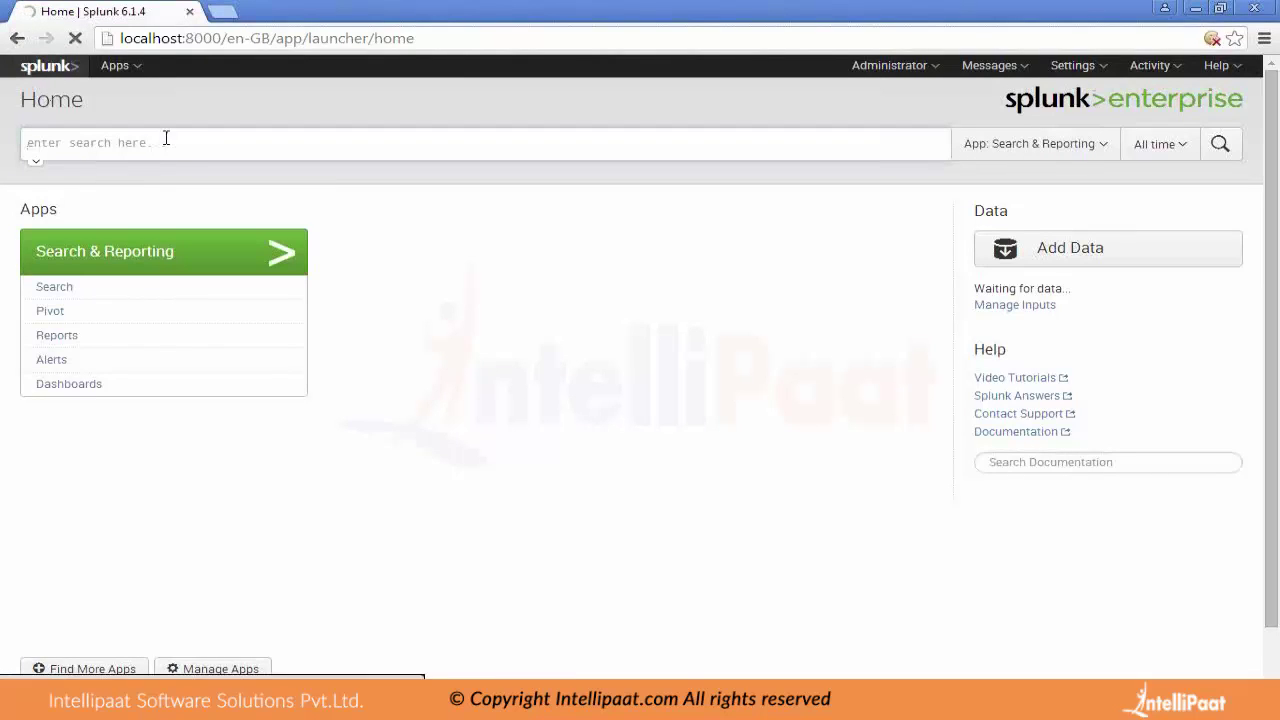
text(ind)
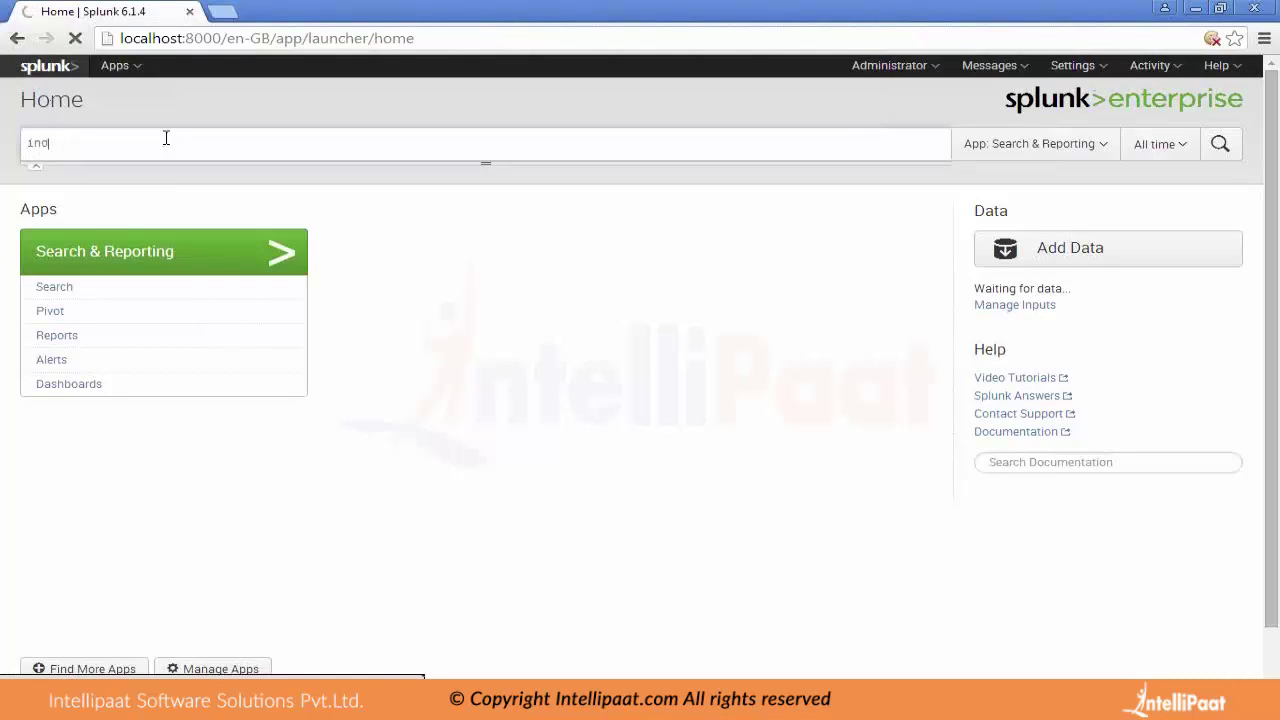
text(e)
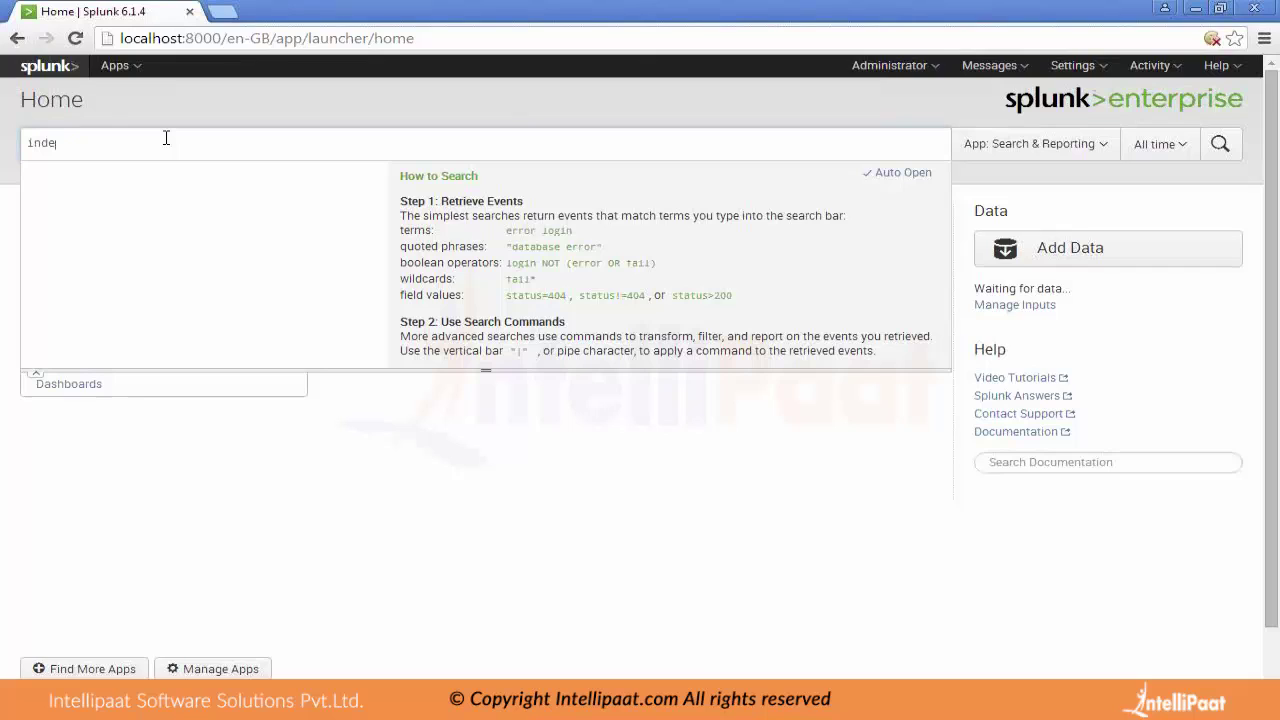
text(x=trainin)
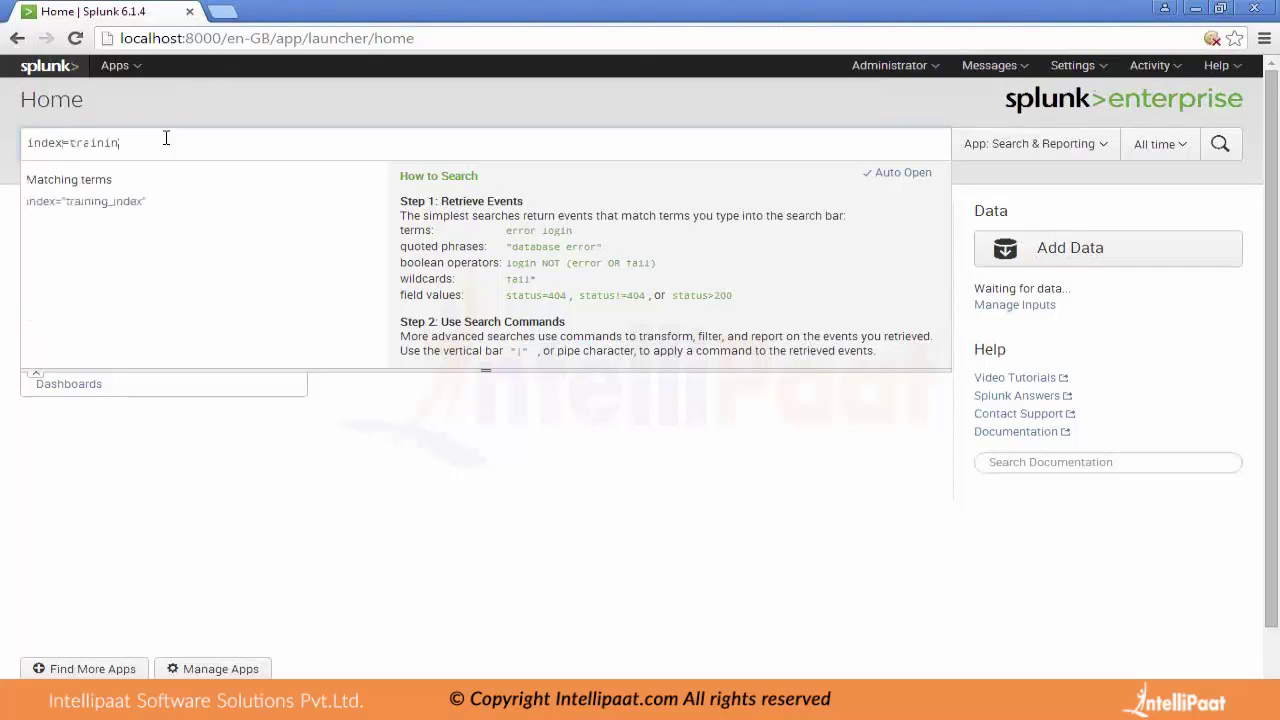
click(111, 210)
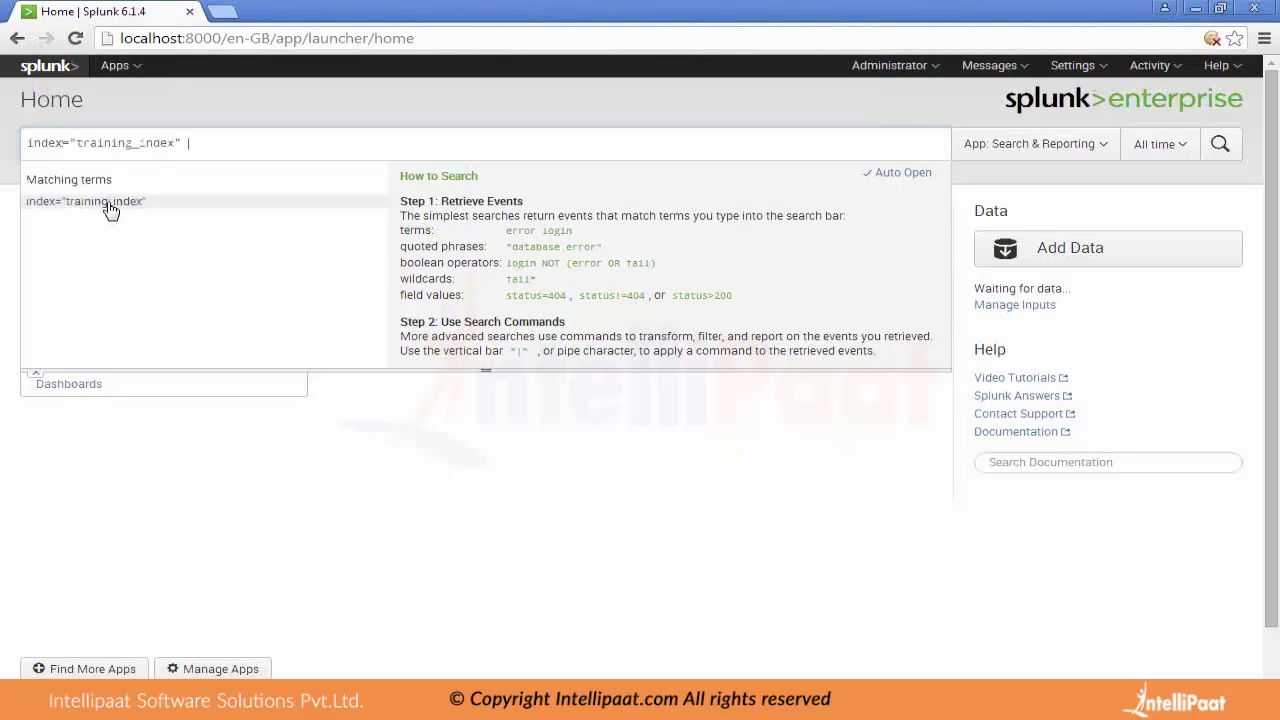
click(1218, 148)
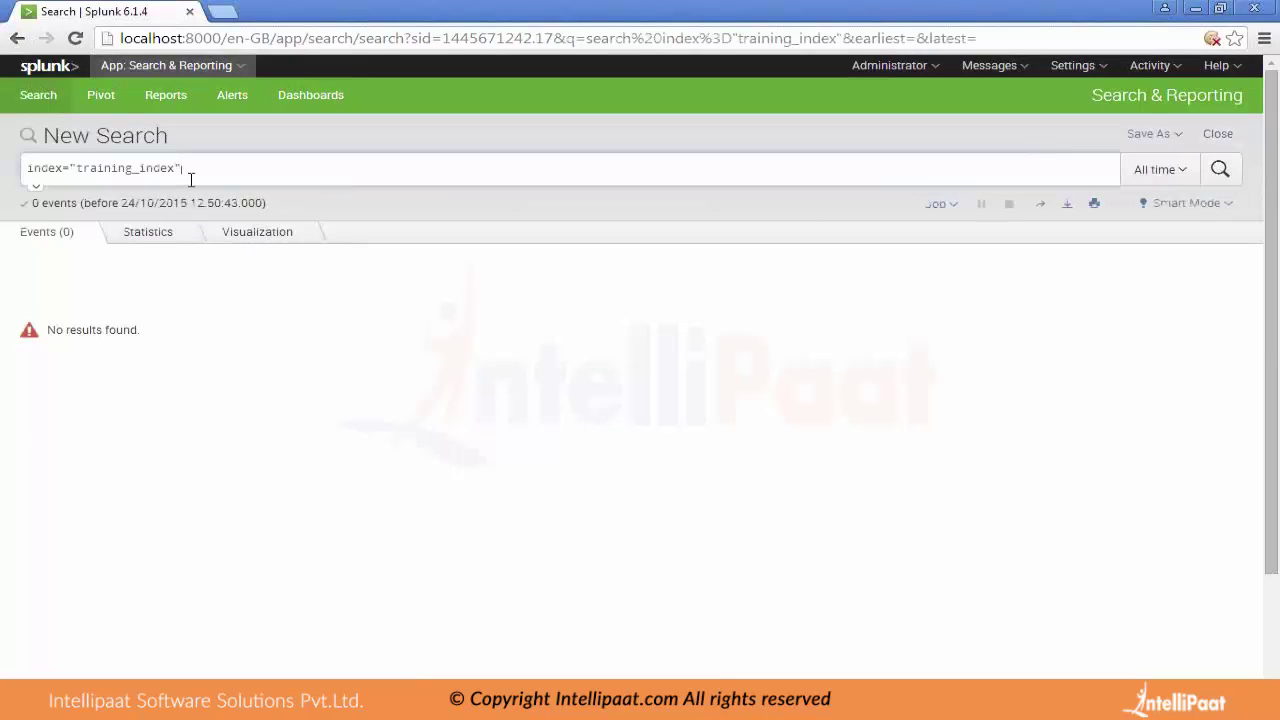
Replace the search query with source=training_source and run it.
key(ctrl+a)
text(so)
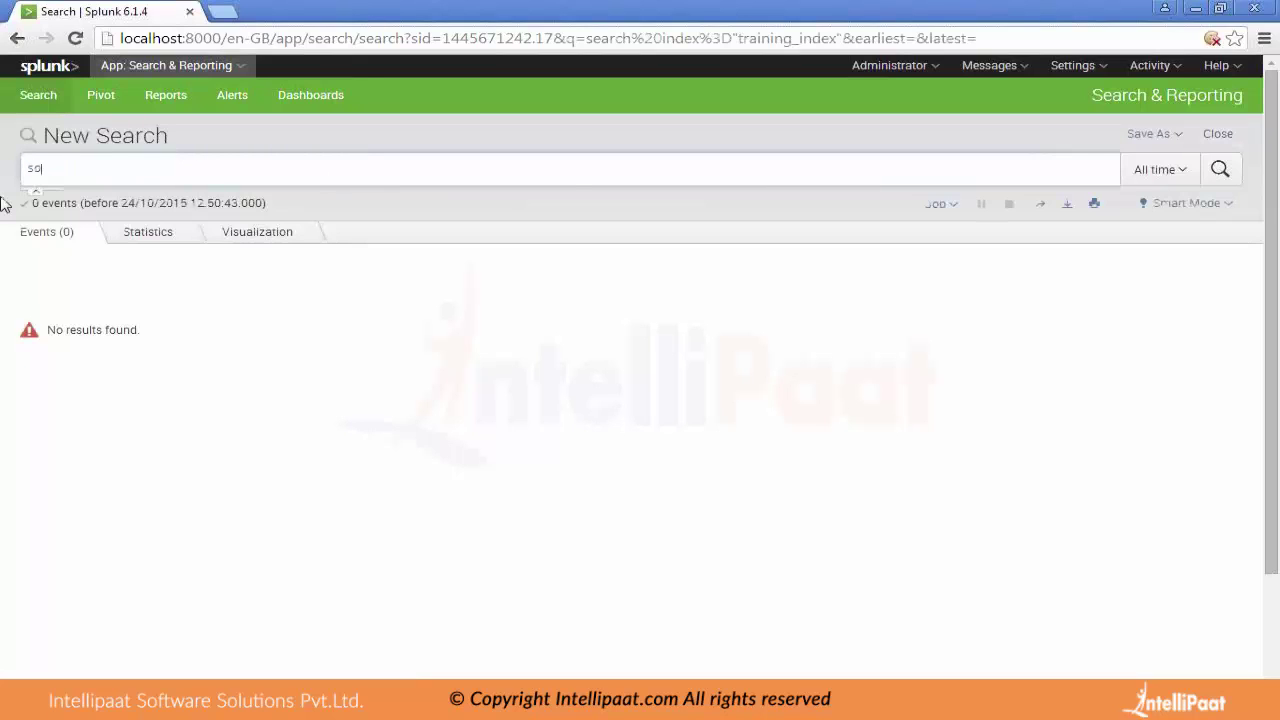
text(urce=)
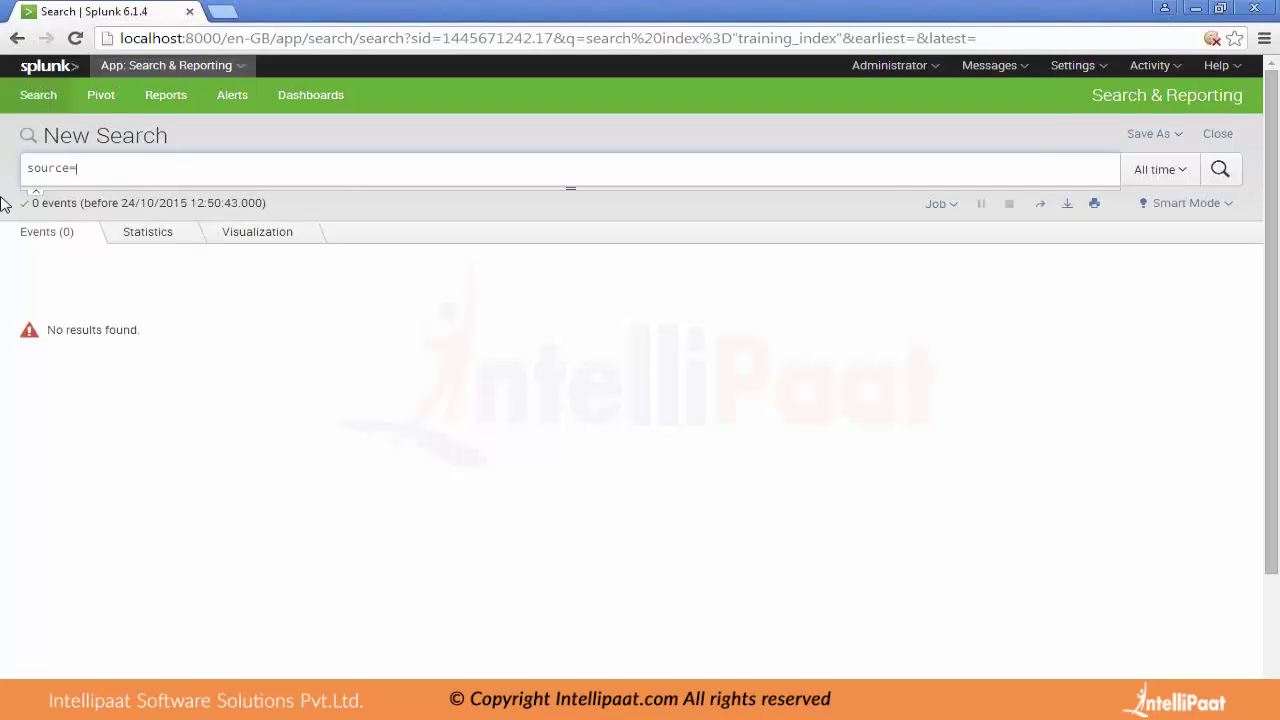
text(training)
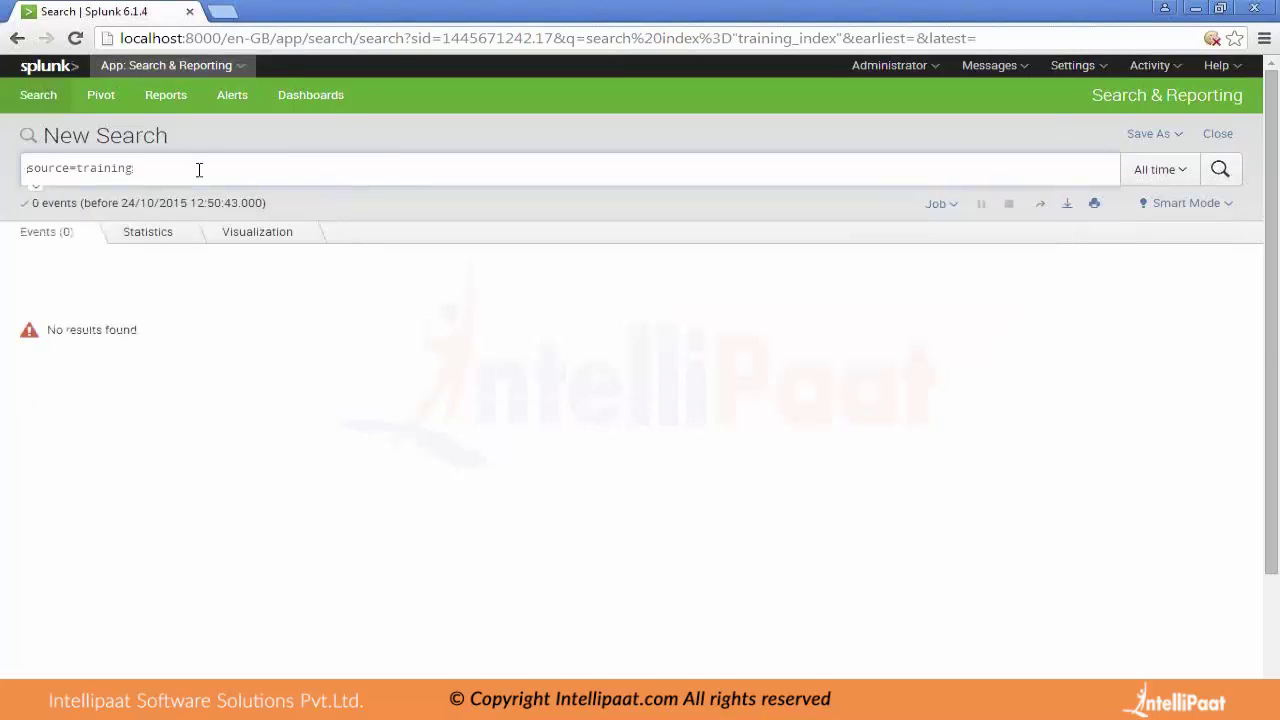
text(_source)
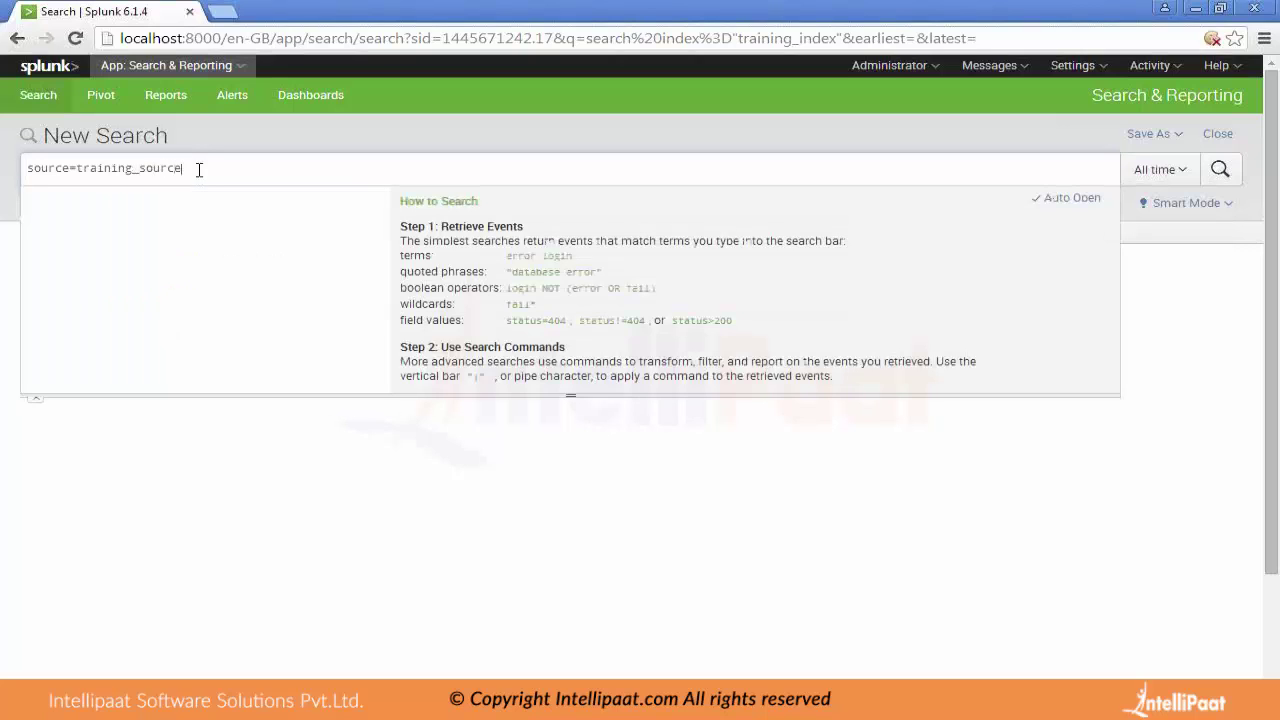
key(Return)
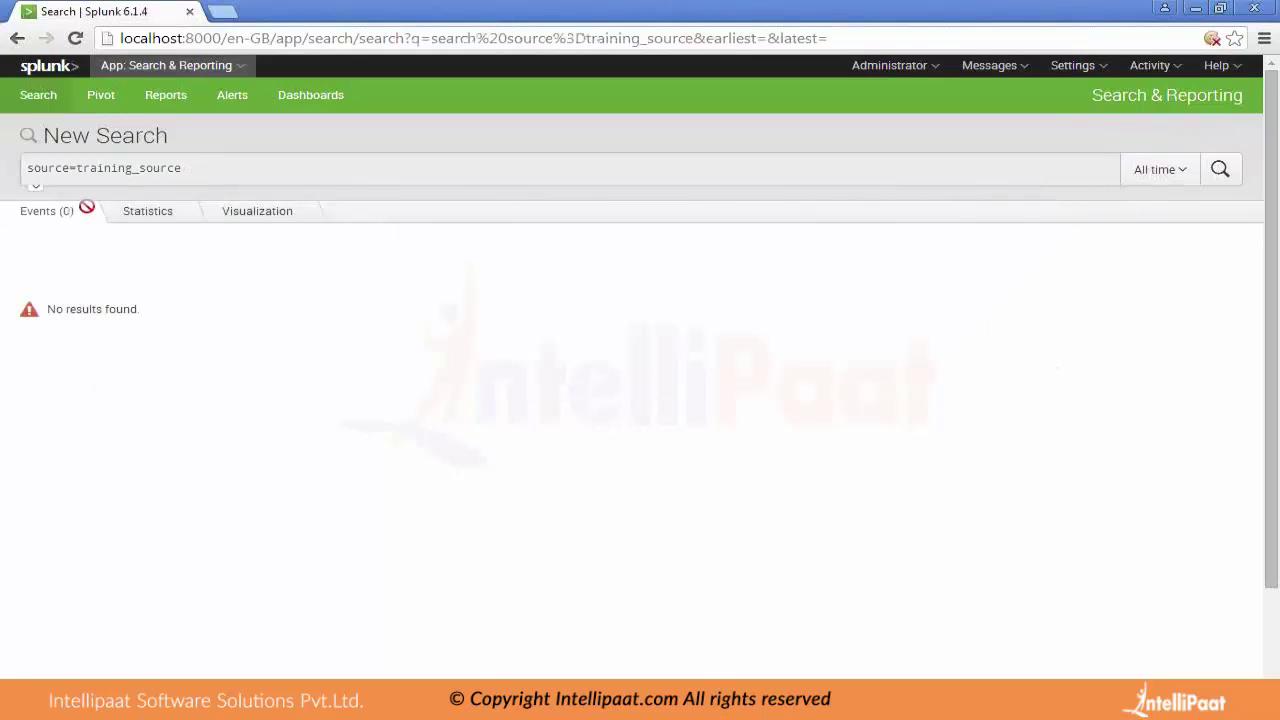
Open the admin role for editing from the Roles page of the access controls.
click(1072, 65)
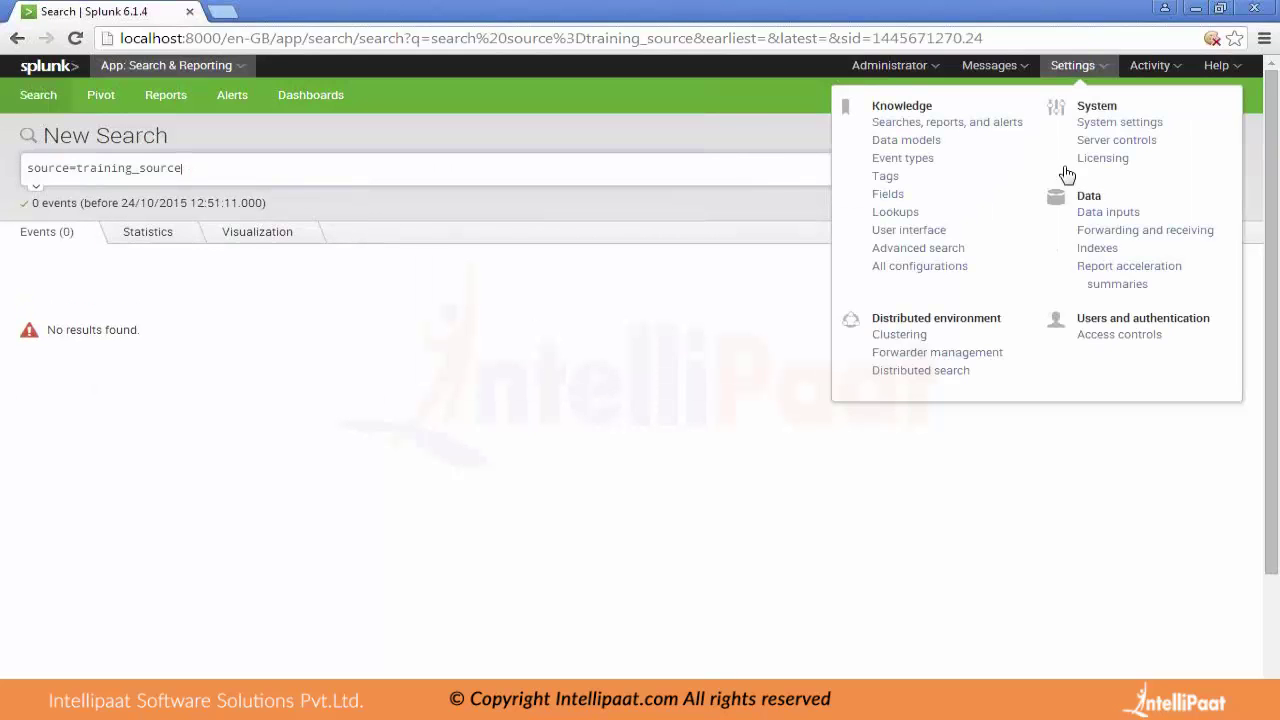
click(1090, 335)
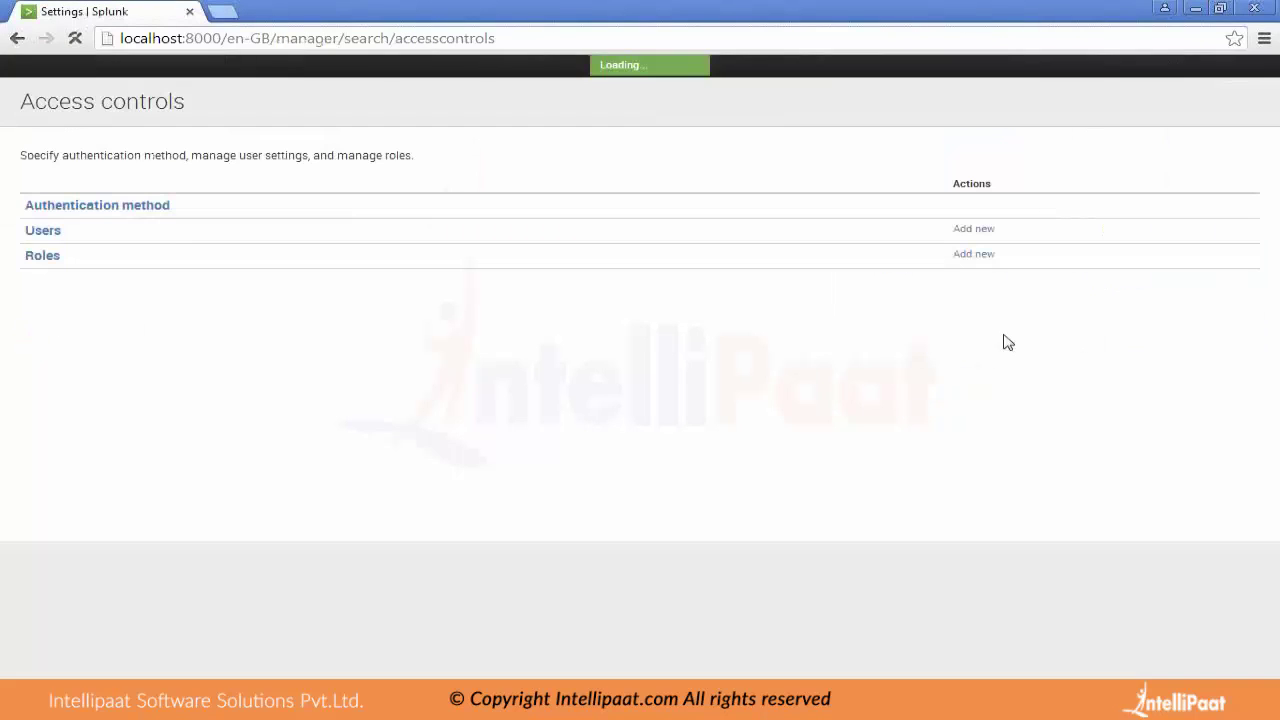
click(52, 262)
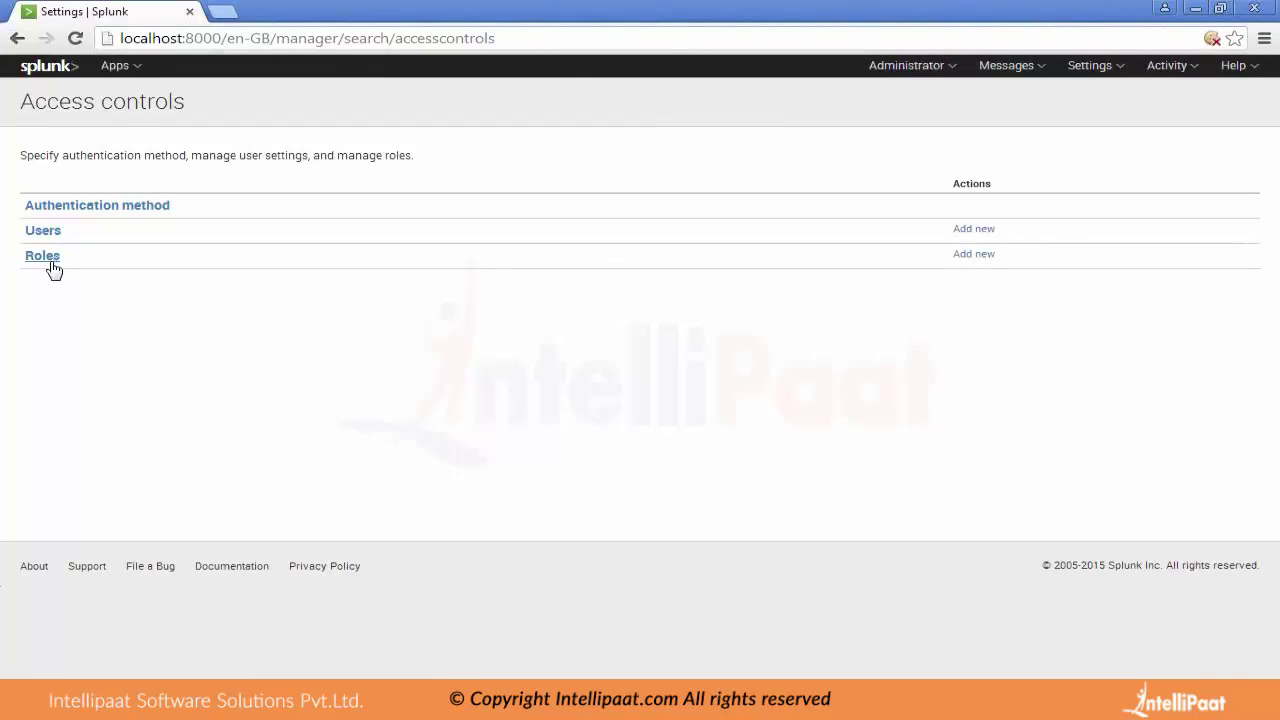
click(54, 268)
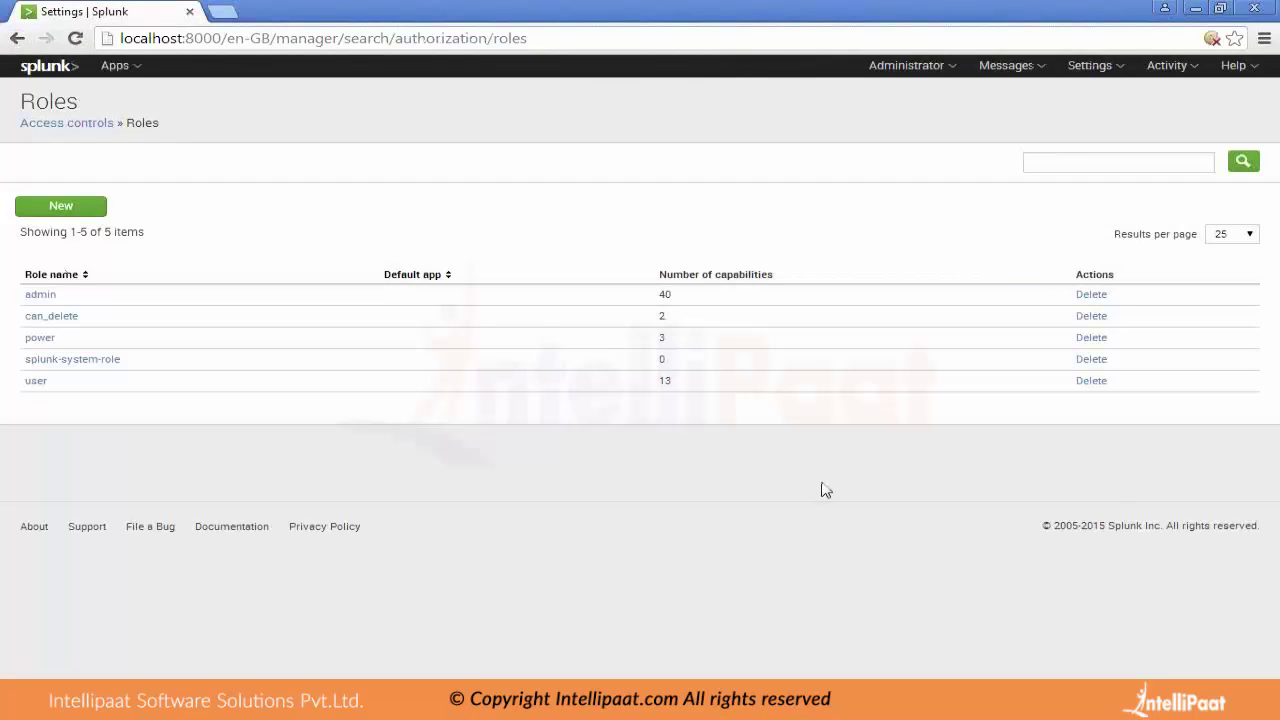
click(24, 294)
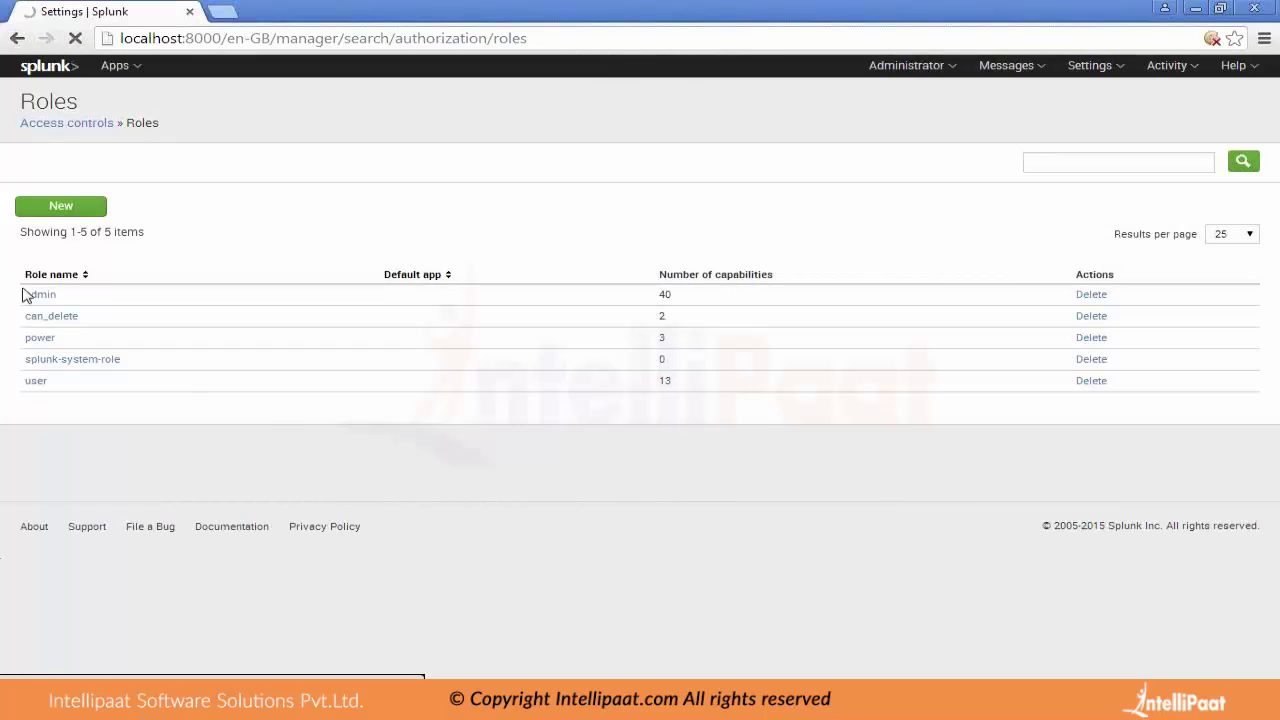
click(31, 296)
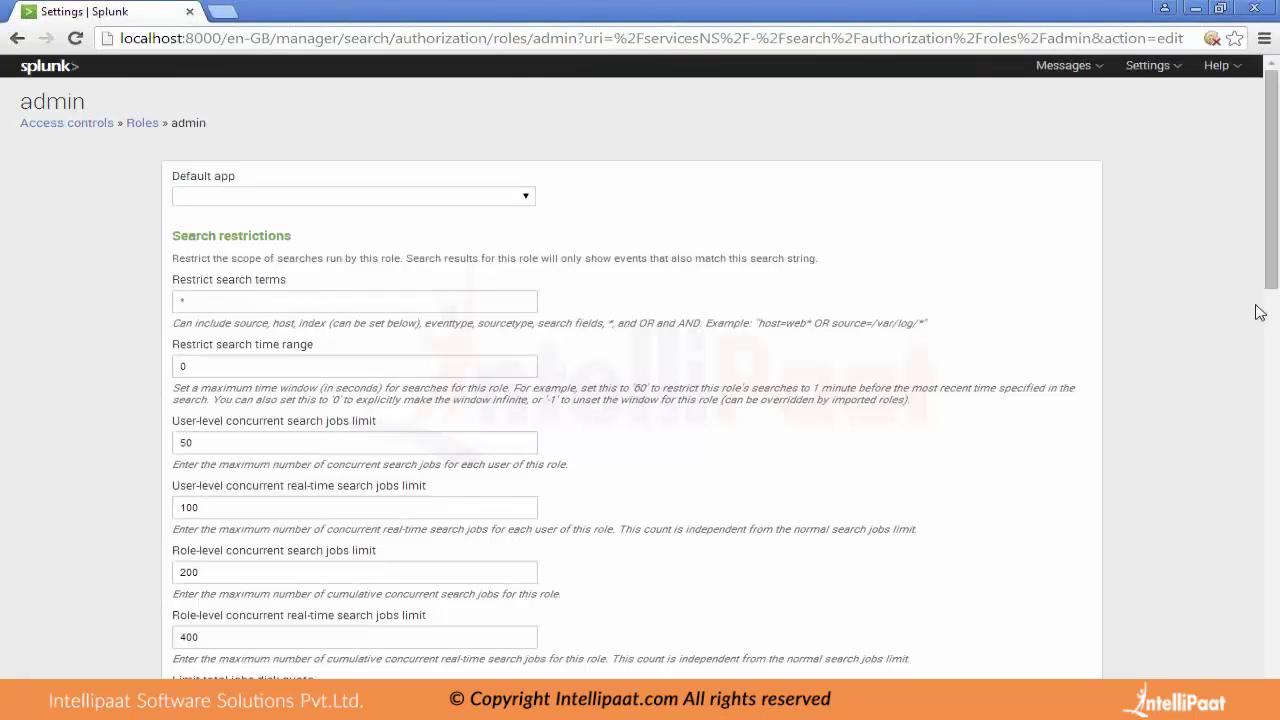
Add All non-internal indexes, All internal indexes and training_index to the admin role's indexes searched by default.
click(1273, 564)
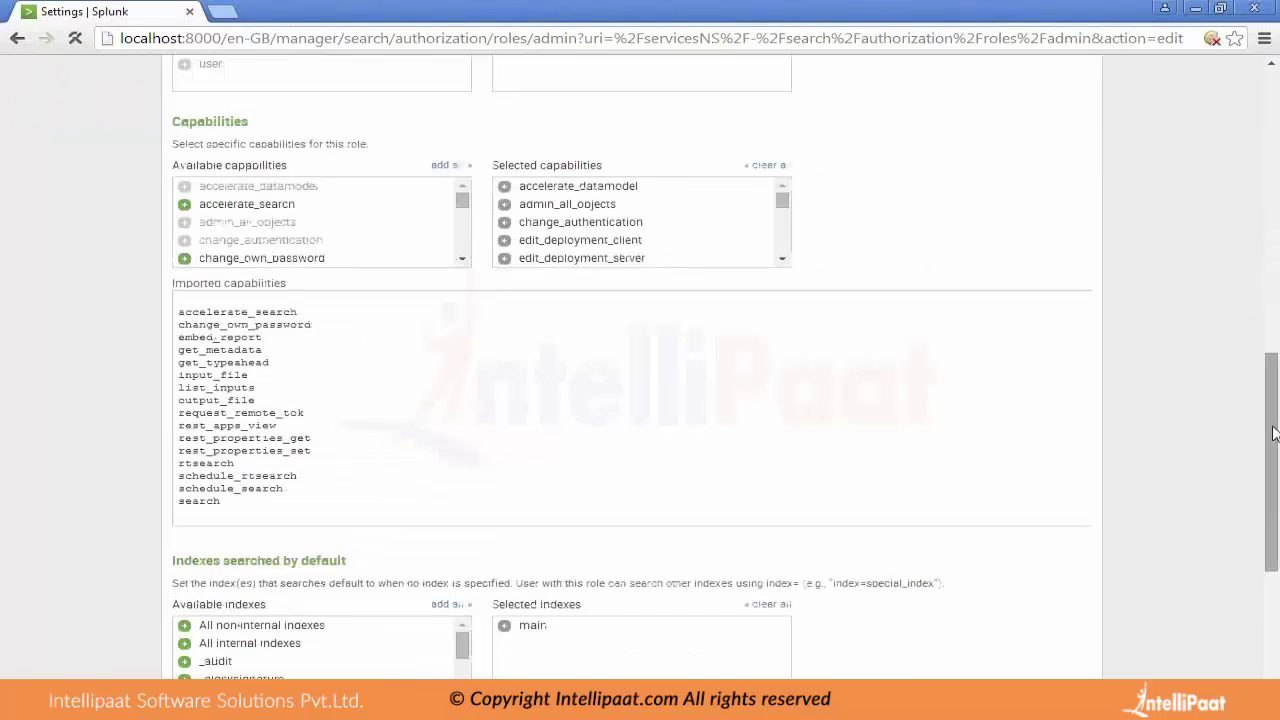
drag(1273, 432, 1275, 578)
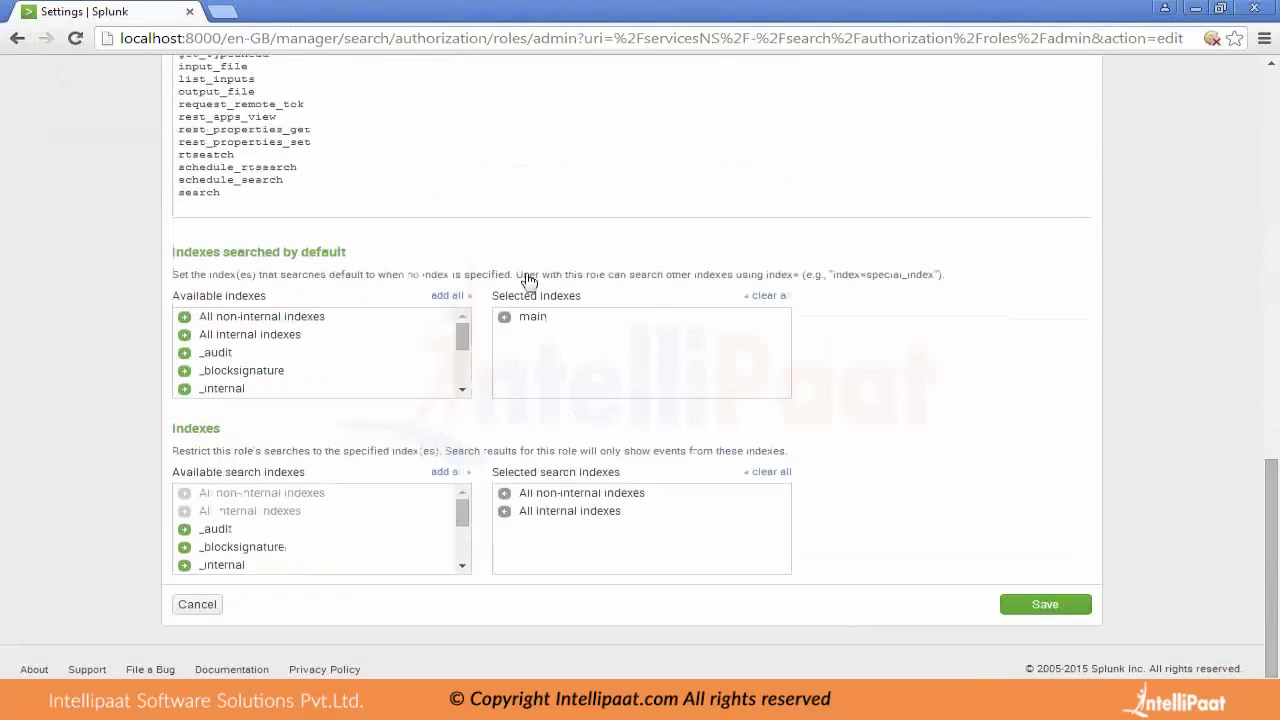
click(291, 324)
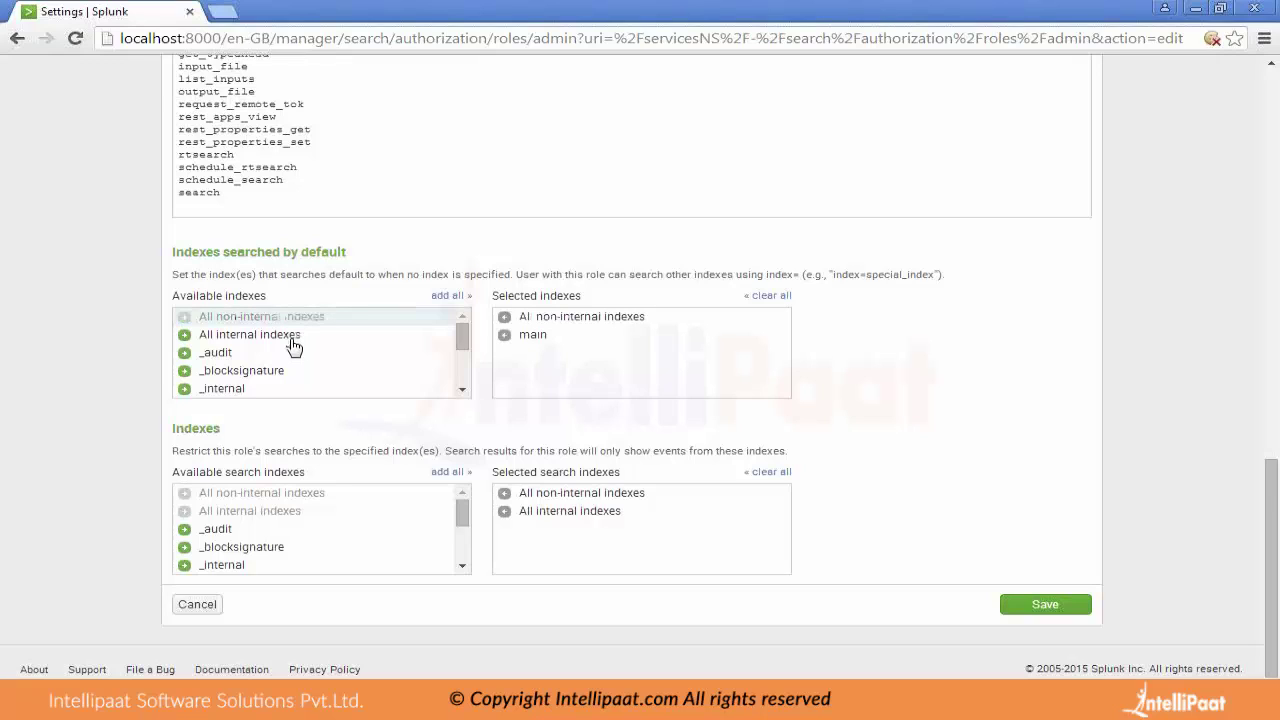
click(292, 338)
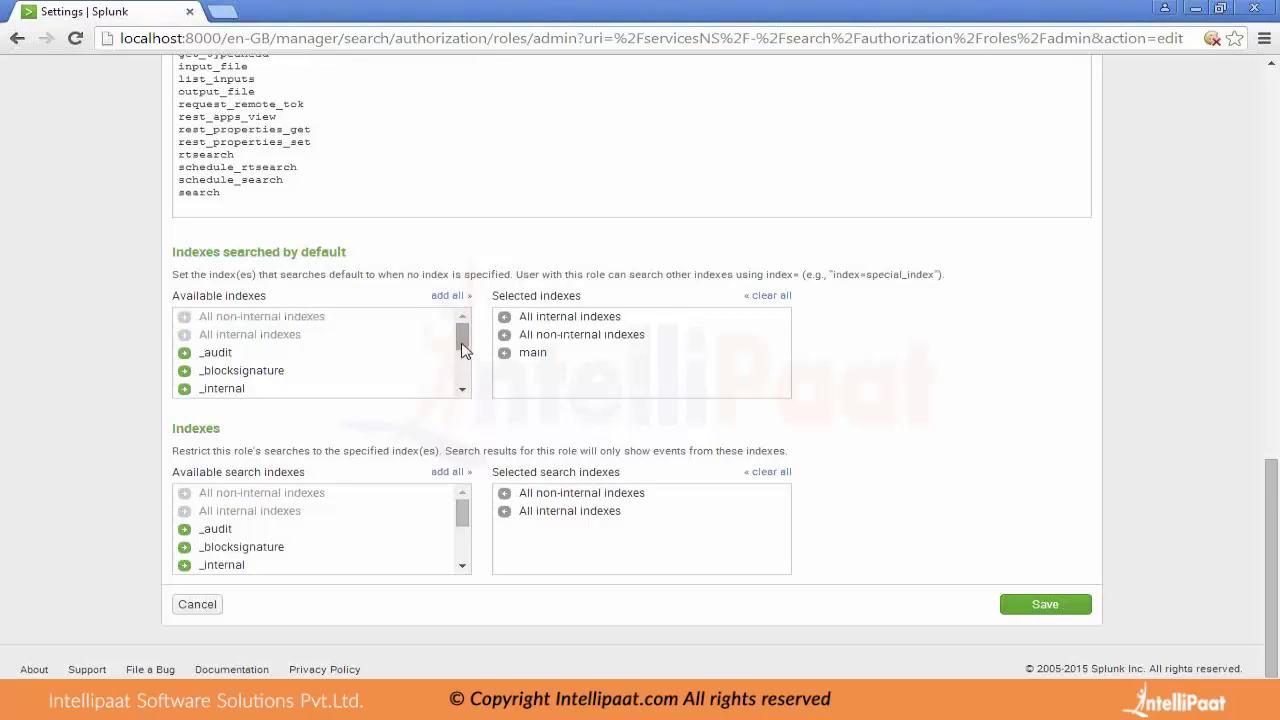
drag(462, 348, 463, 434)
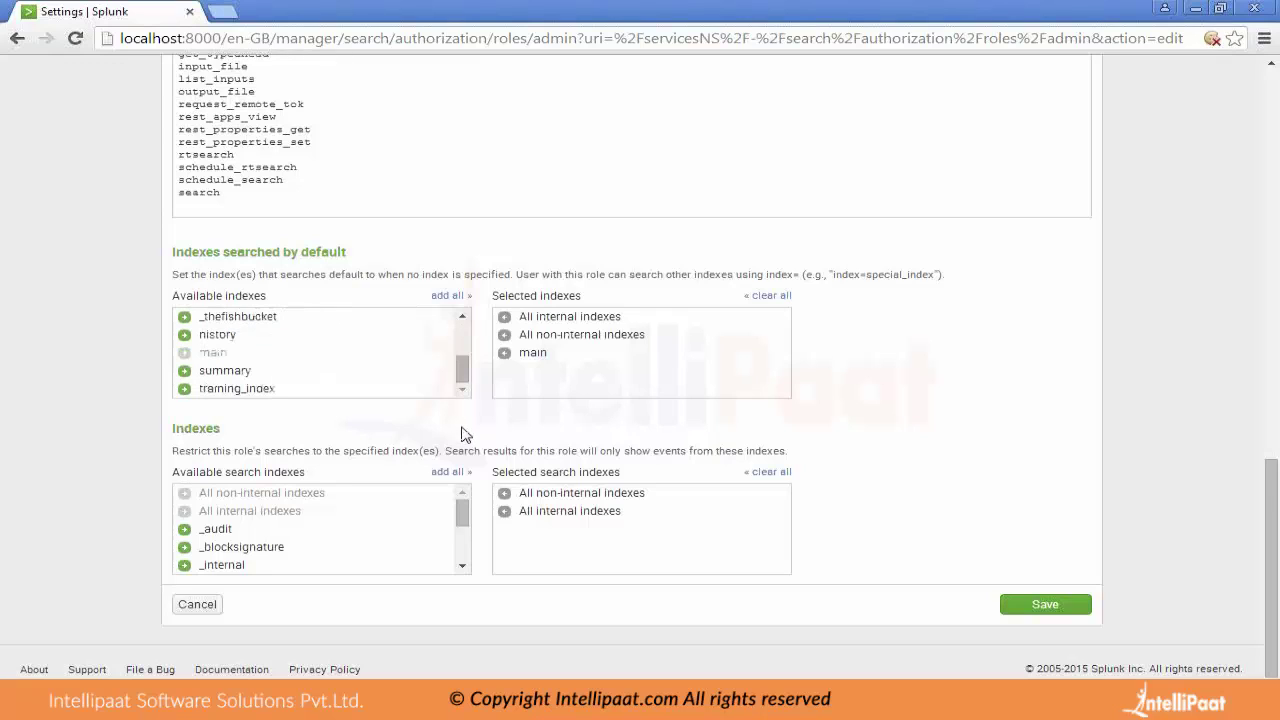
click(400, 389)
click(400, 389)
click(402, 390)
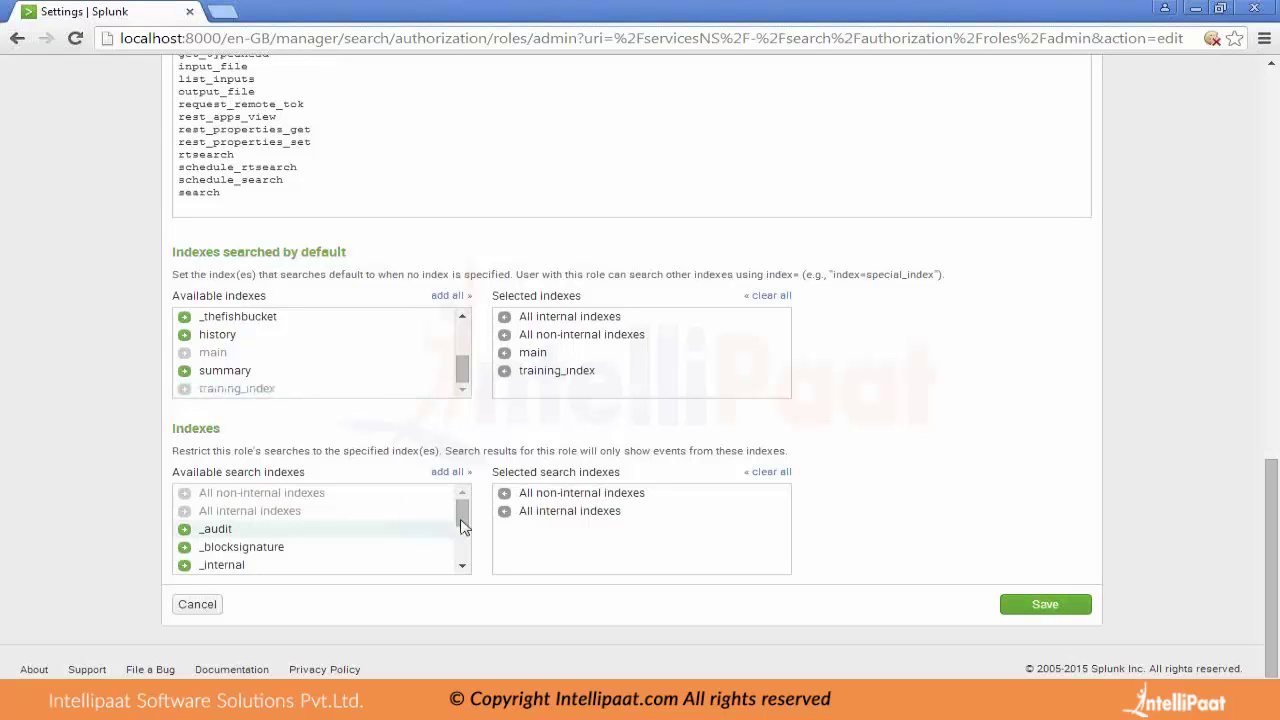
Add training_index to the admin role's selected search indexes and save the role.
drag(462, 527, 460, 603)
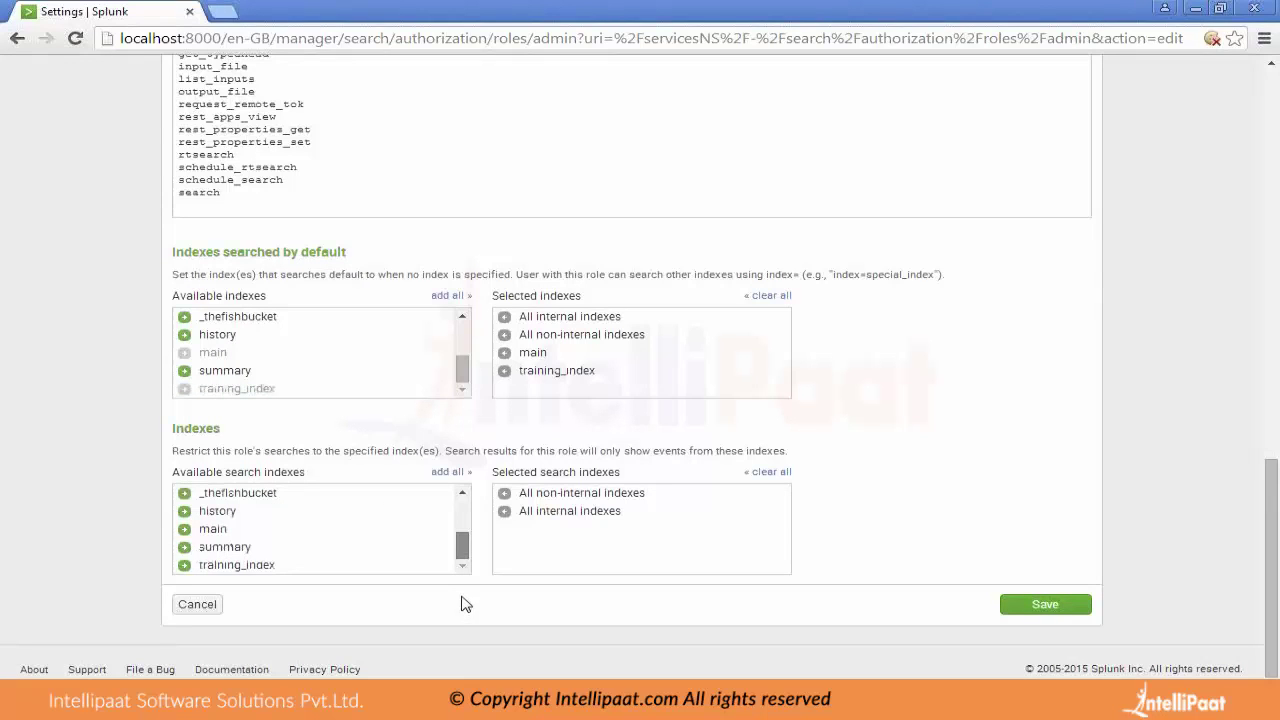
click(386, 565)
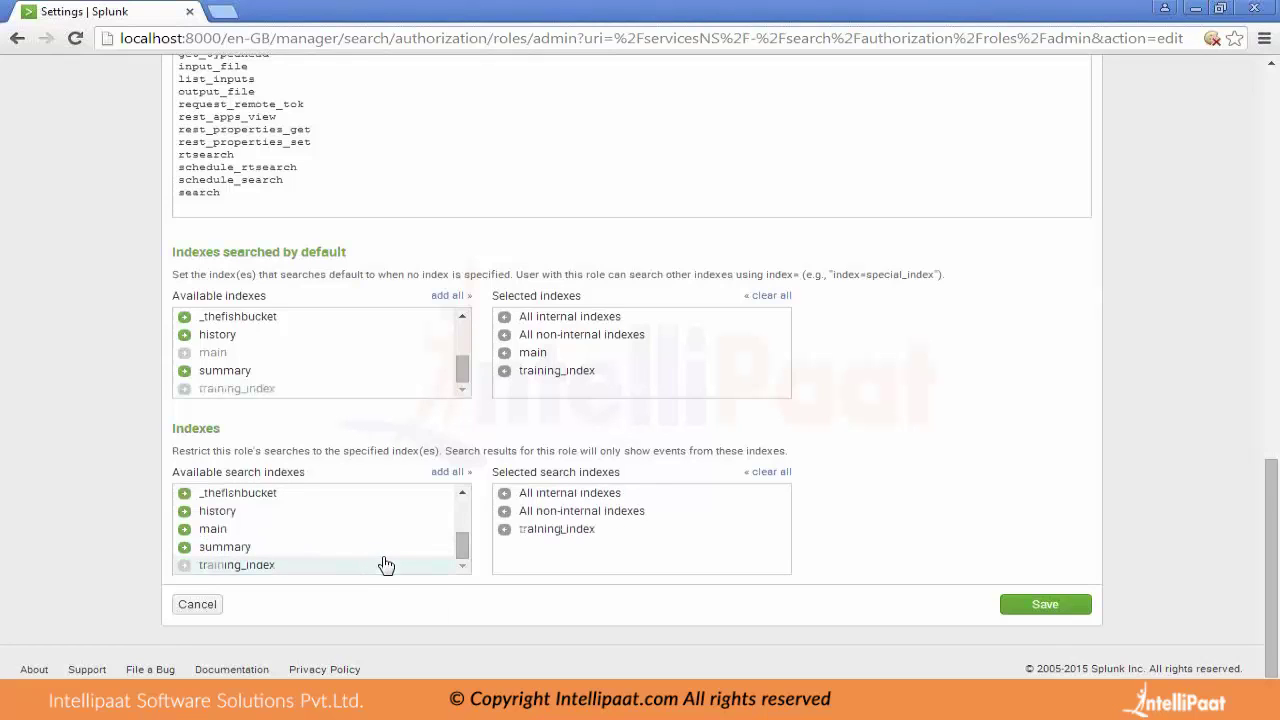
click(1058, 610)
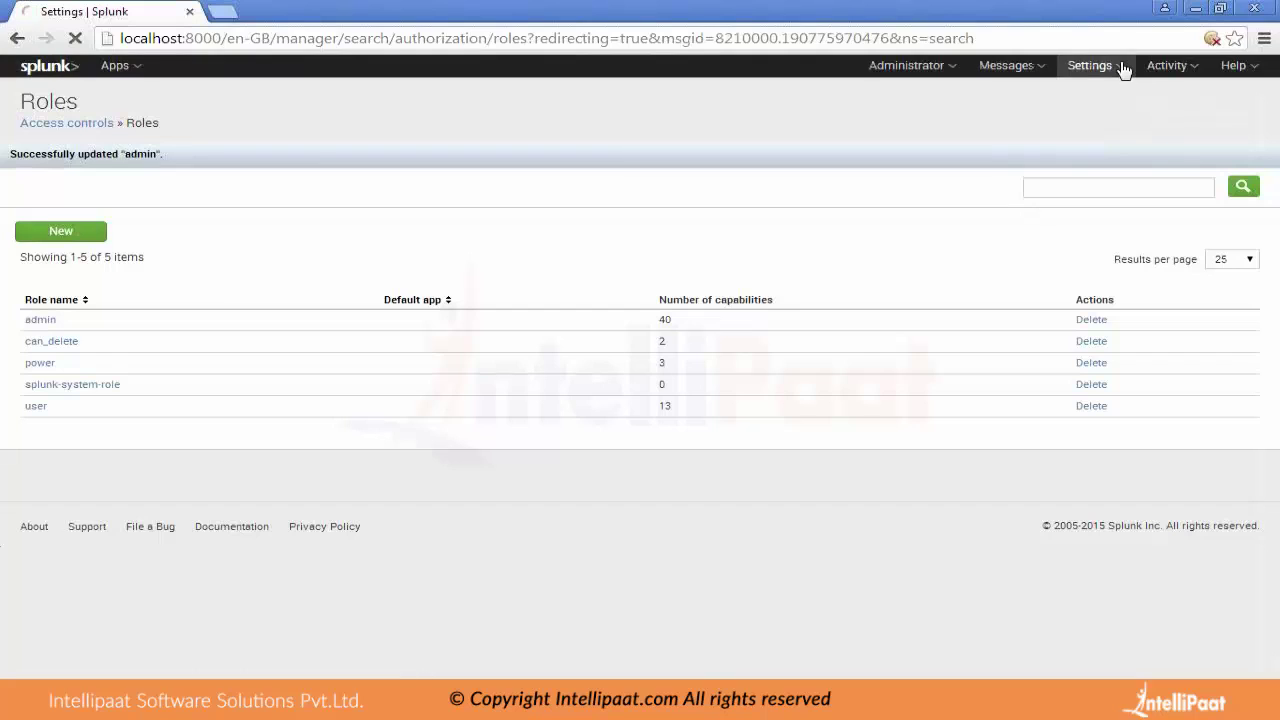
Check the Indexes list and the contents of Training_File.log in the Splunk Training folder, and return to the Splunk home page.
click(1123, 68)
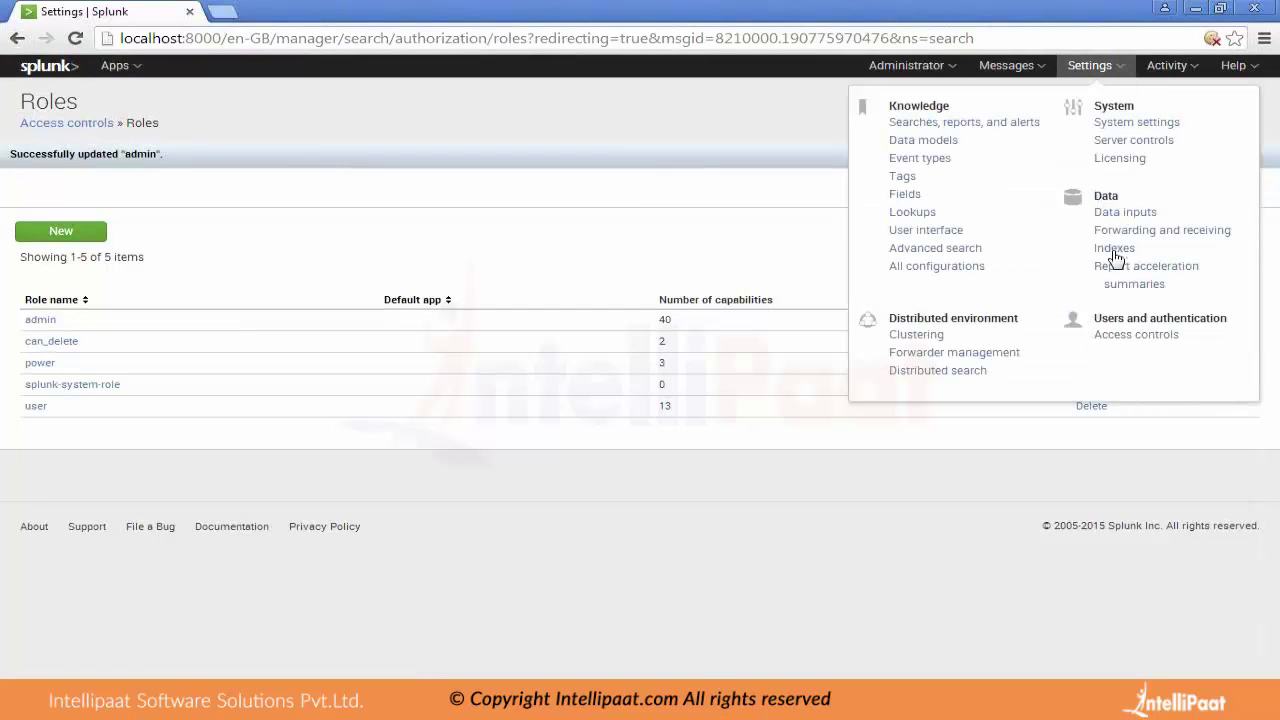
click(1116, 252)
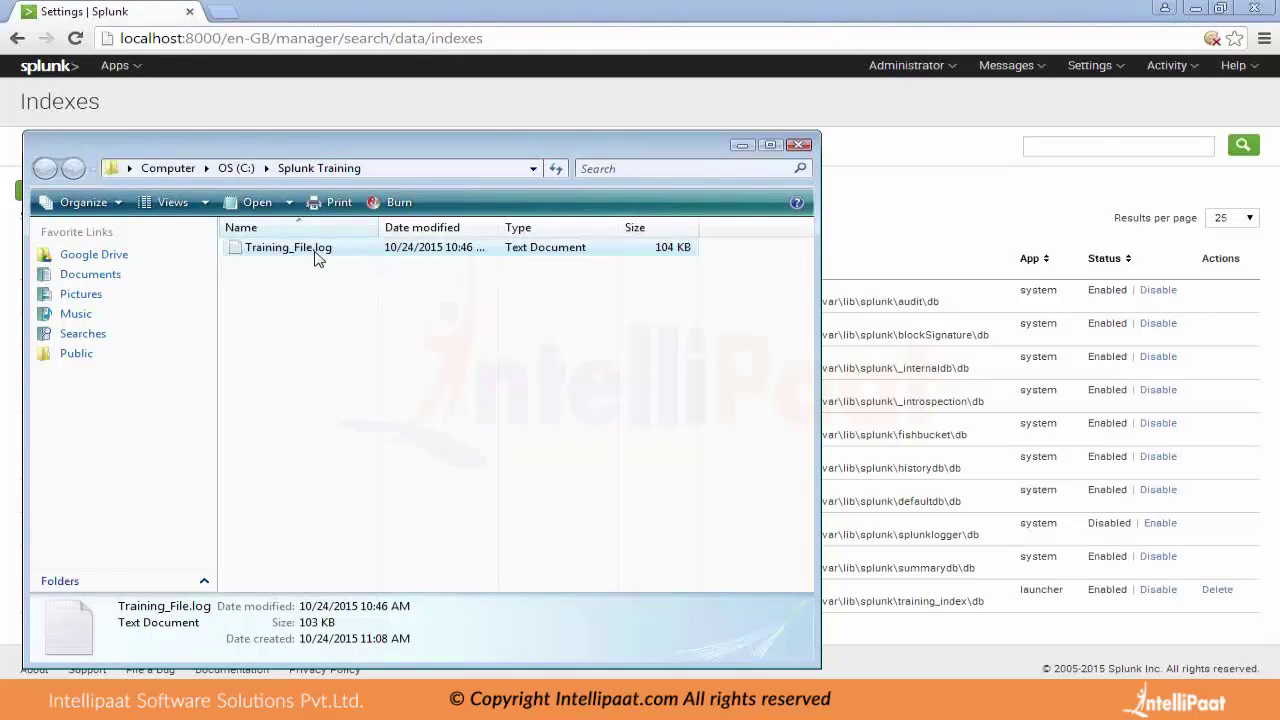
double_click(288, 248)
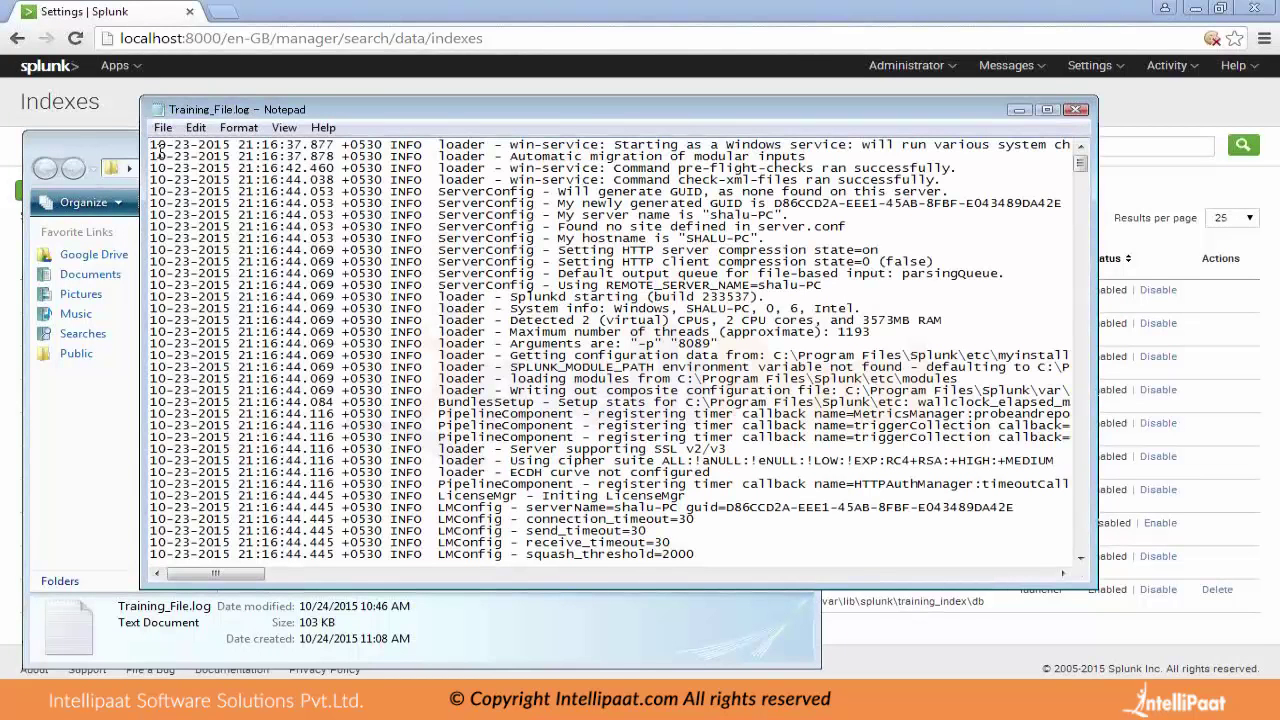
click(1078, 110)
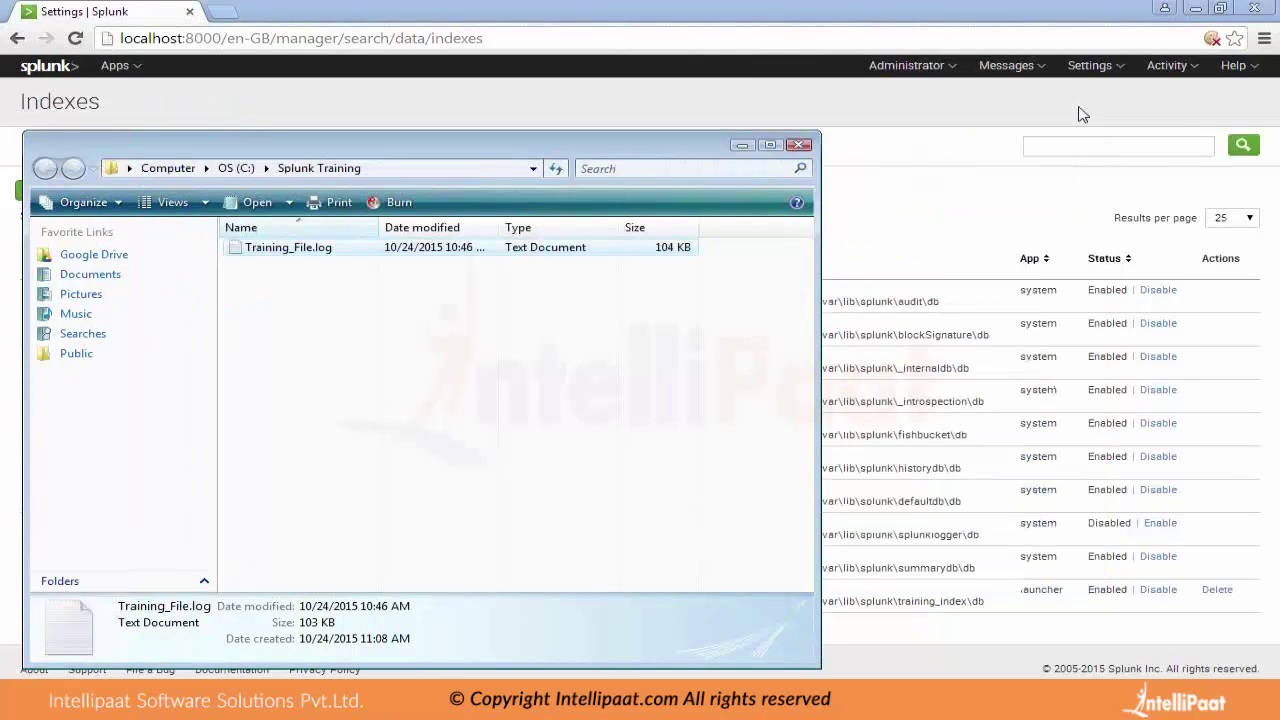
click(742, 146)
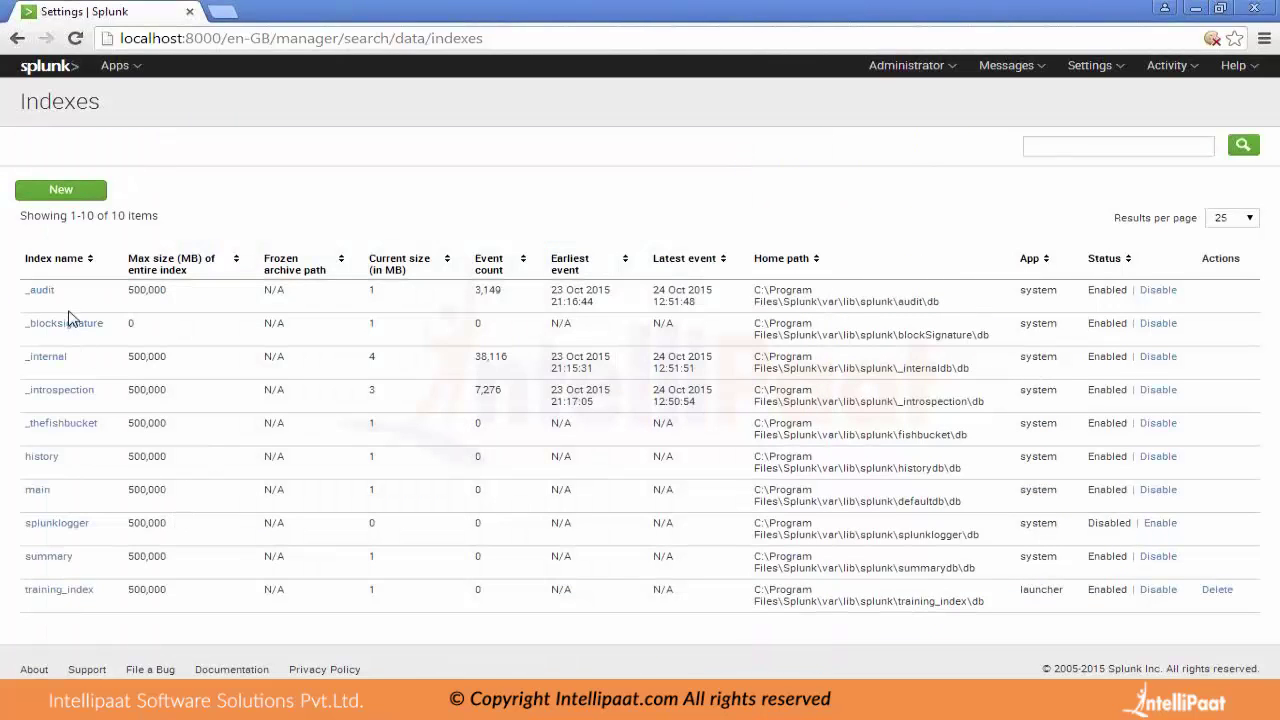
click(47, 68)
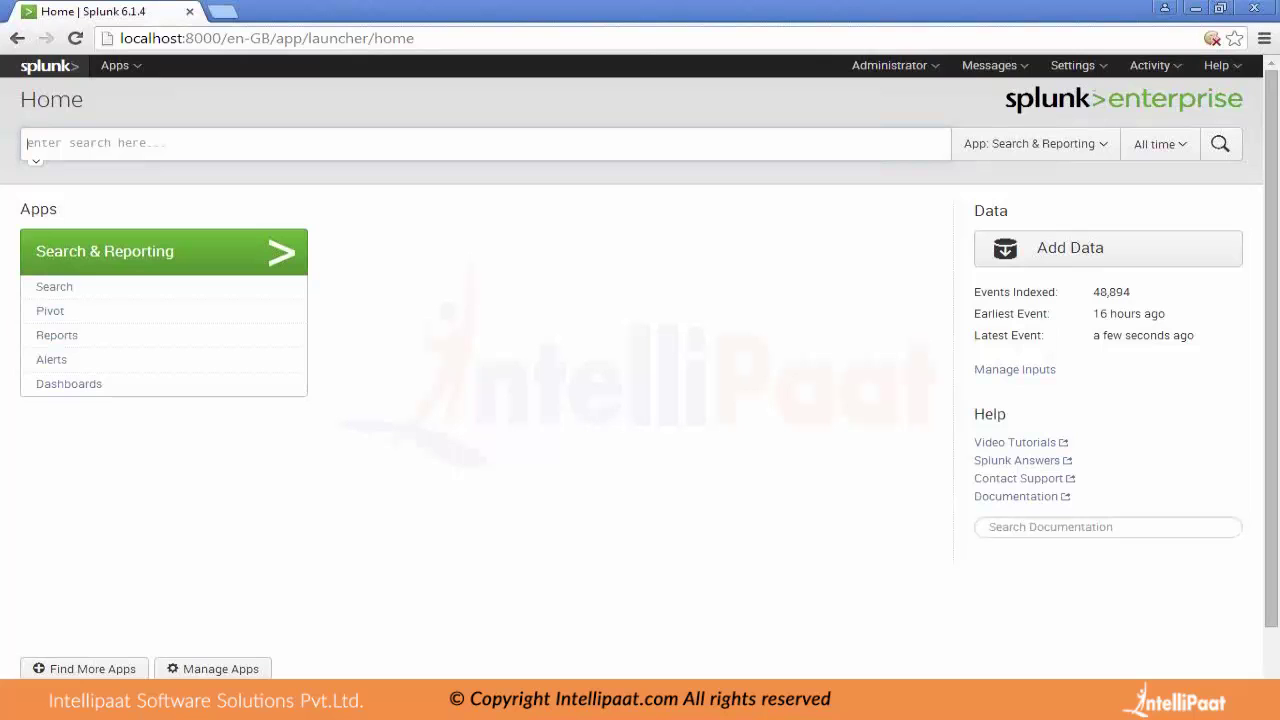
Open the folder C:\Program Files\Splunk\var\log\splunk in a new file explorer window.
key(super+e)
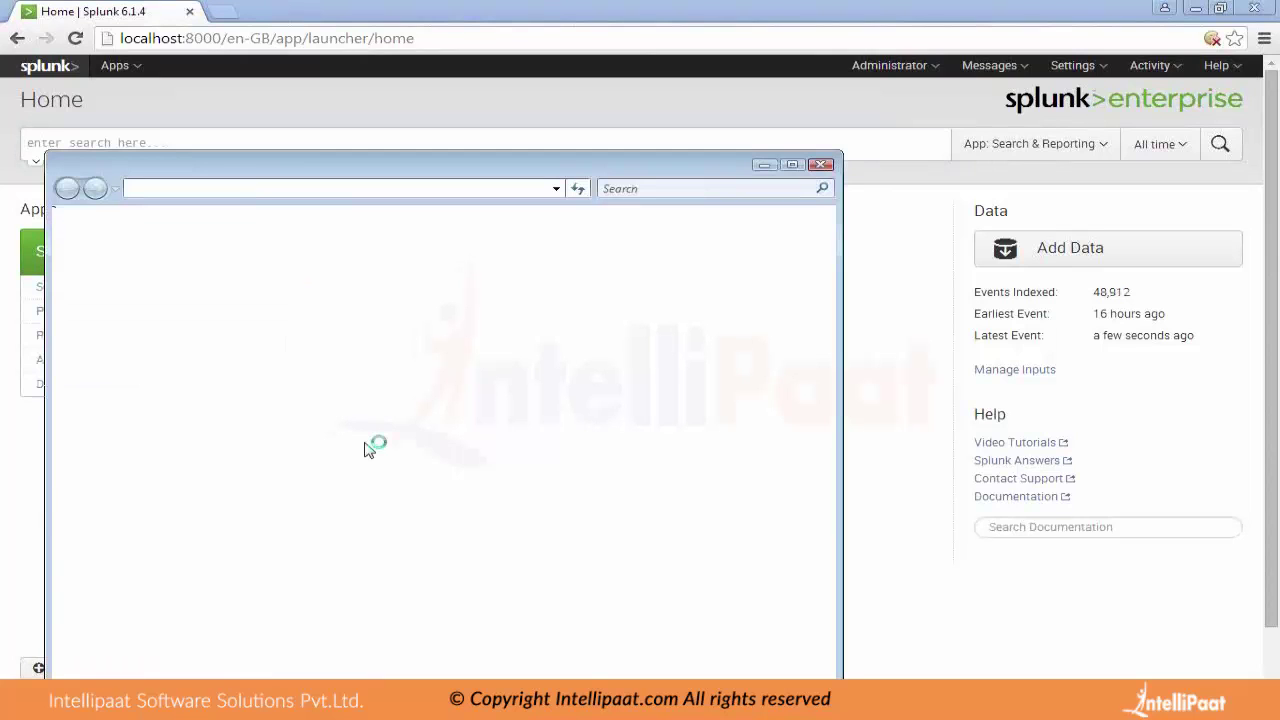
double_click(334, 292)
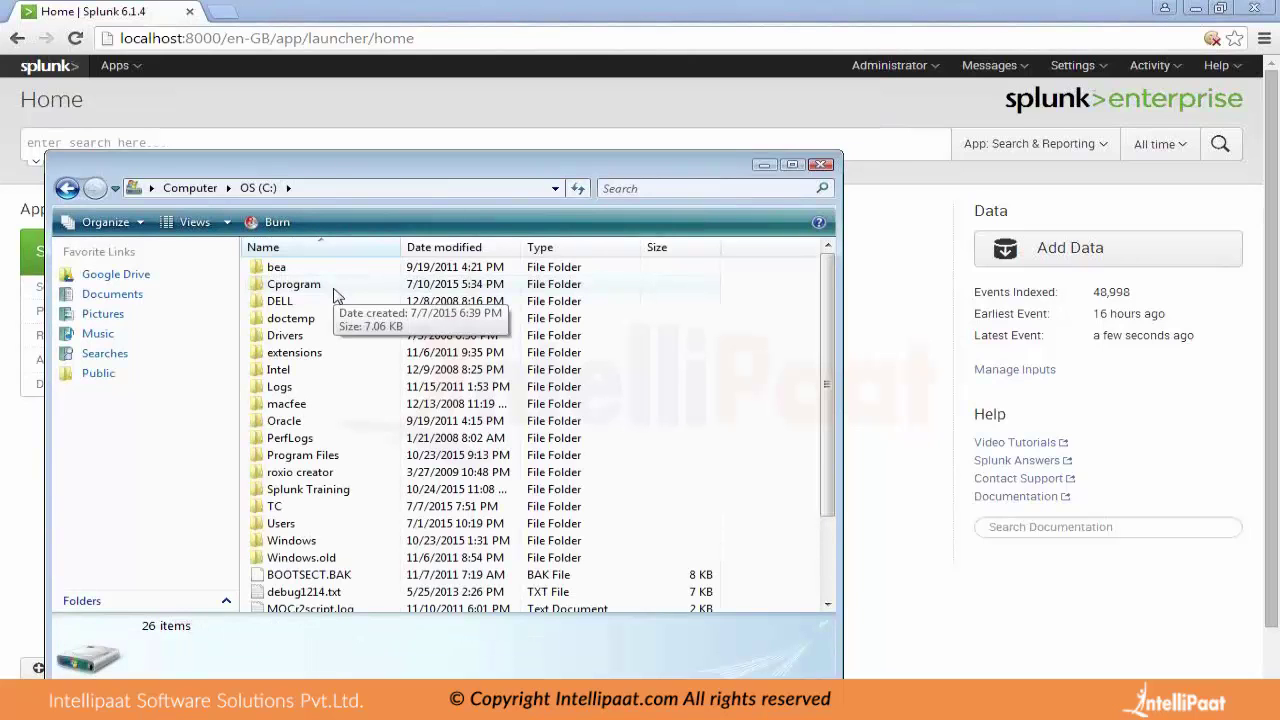
key(p)
key(r)
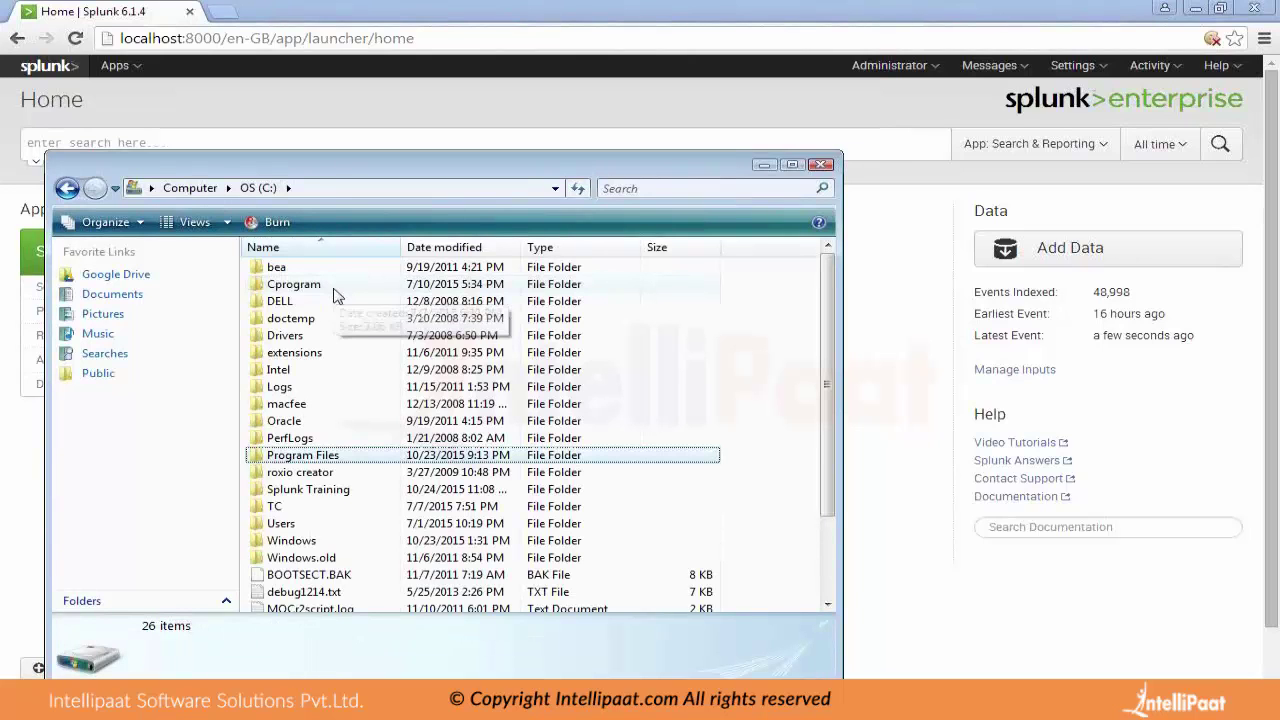
key(Return)
text(splunk)
key(Return)
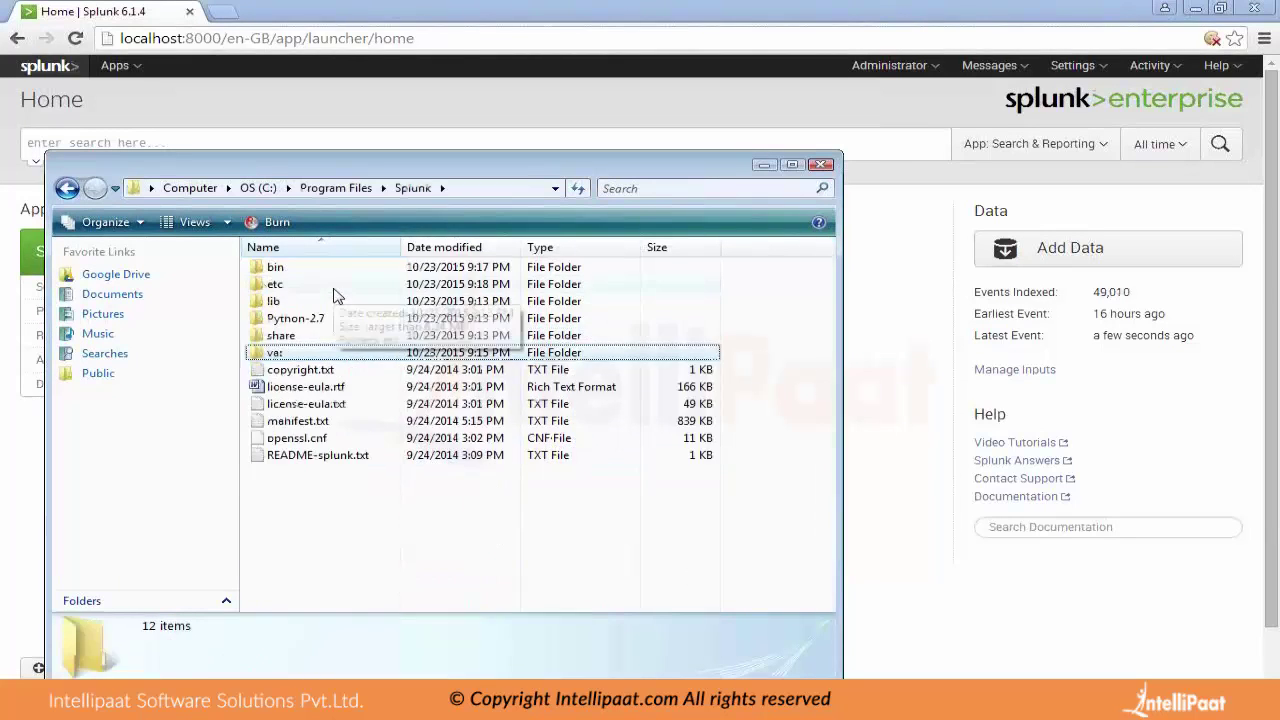
key(Return)
text(log)
key(Return)
text(splunk)
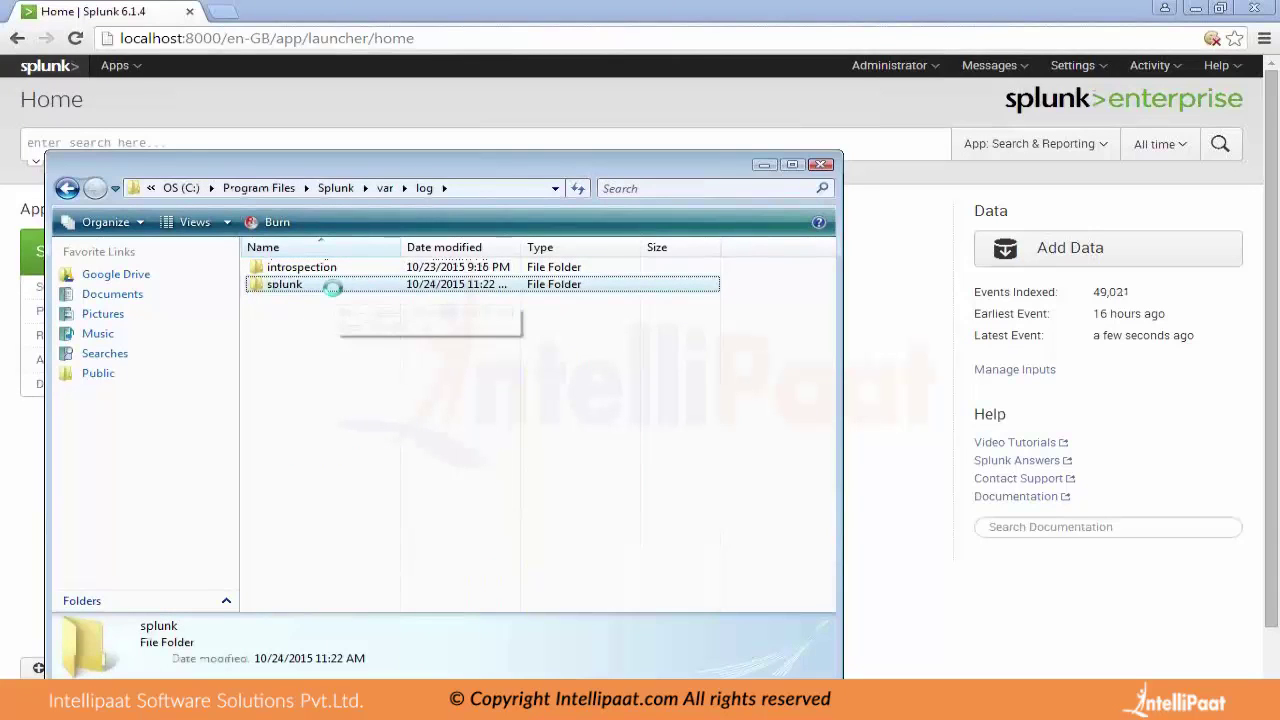
key(Return)
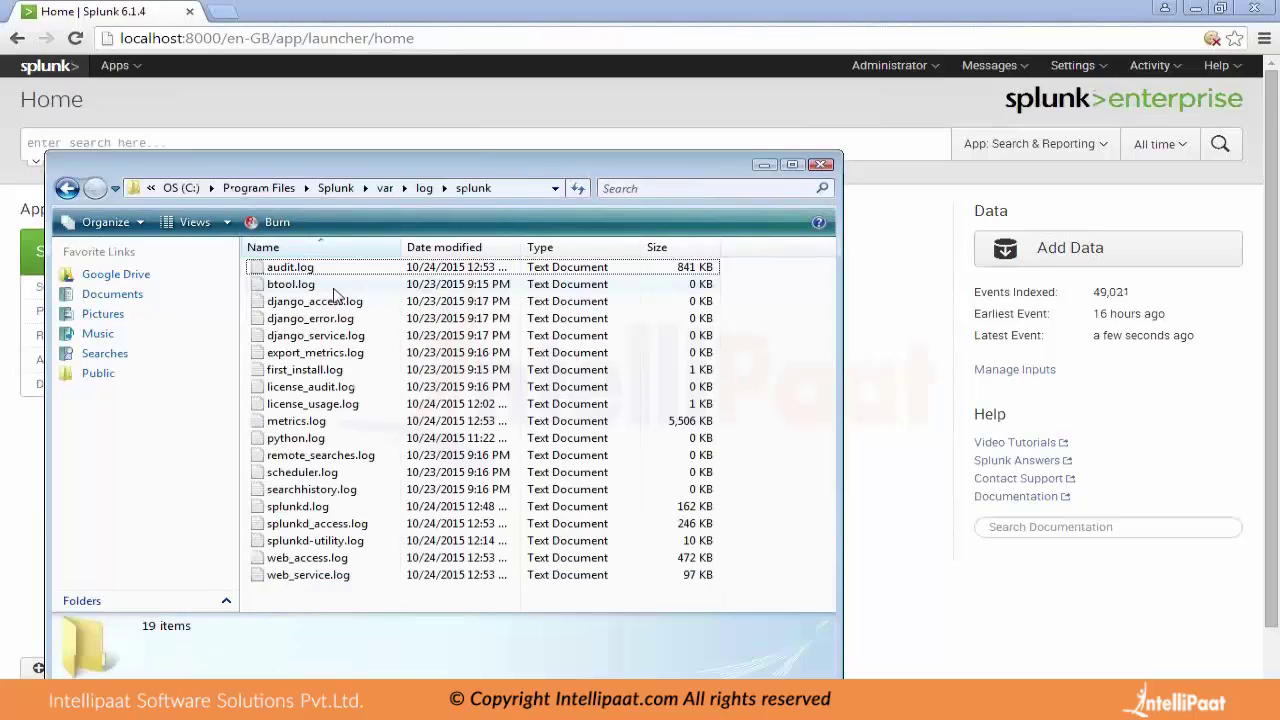
Open splunkd.log, examine the full text of its latest error entry about the training file, and close the log.
text(splunkd)
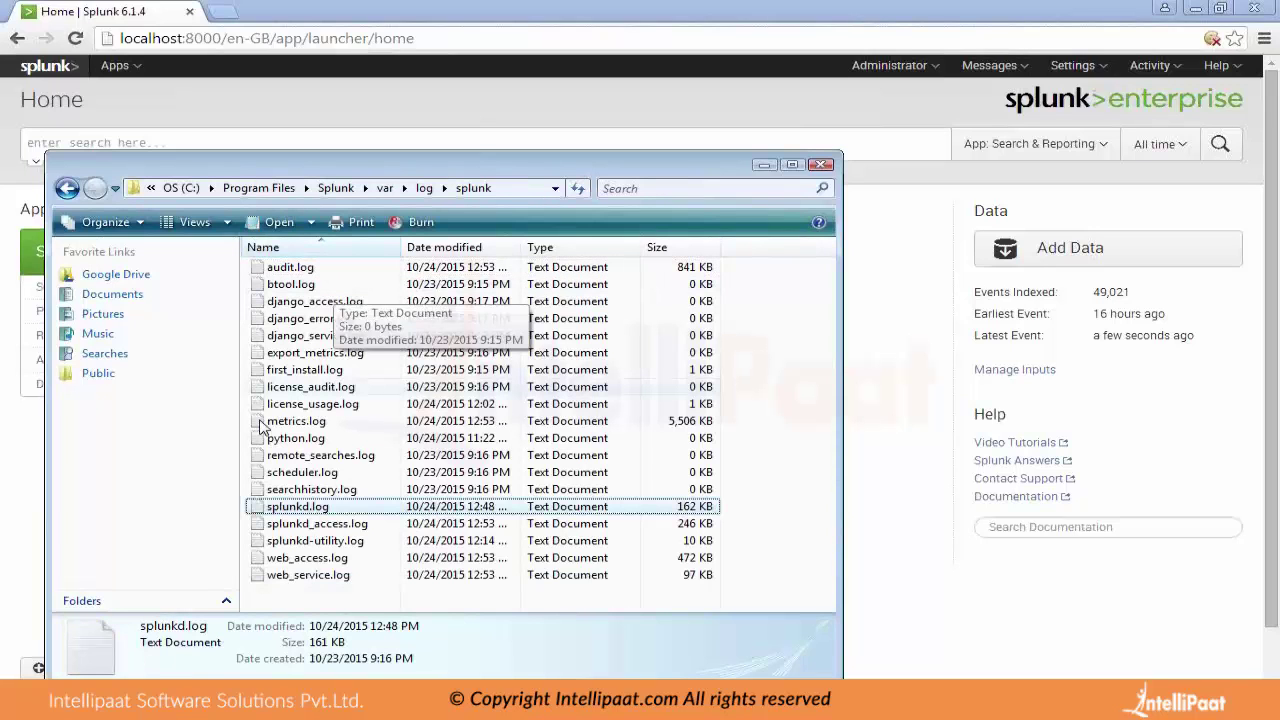
double_click(300, 506)
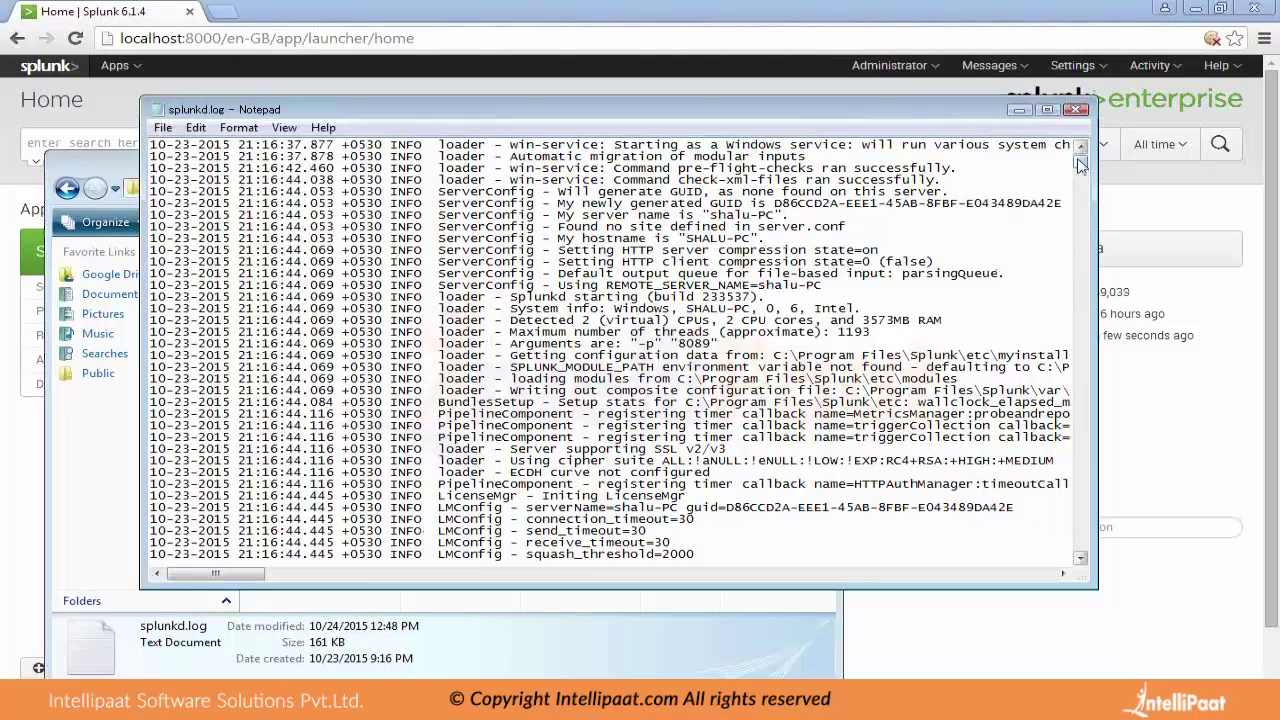
scroll(1080, 165, down, 1)
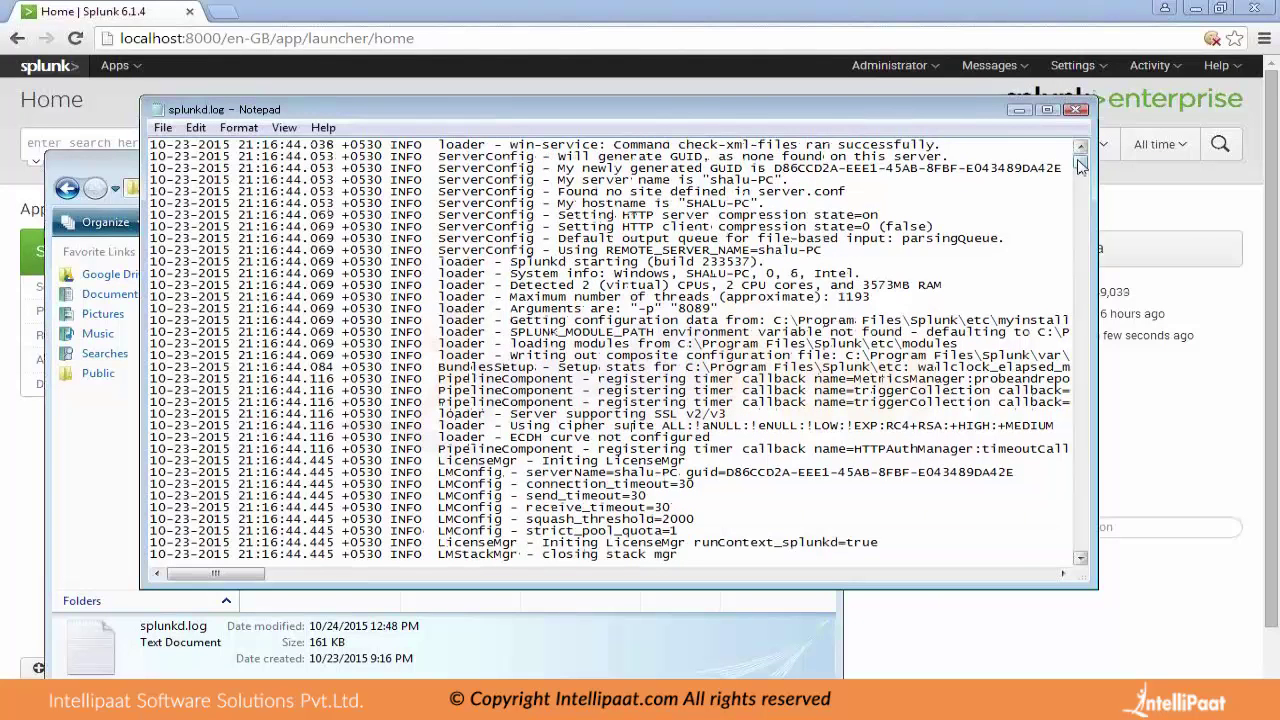
drag(1080, 165, 1080, 552)
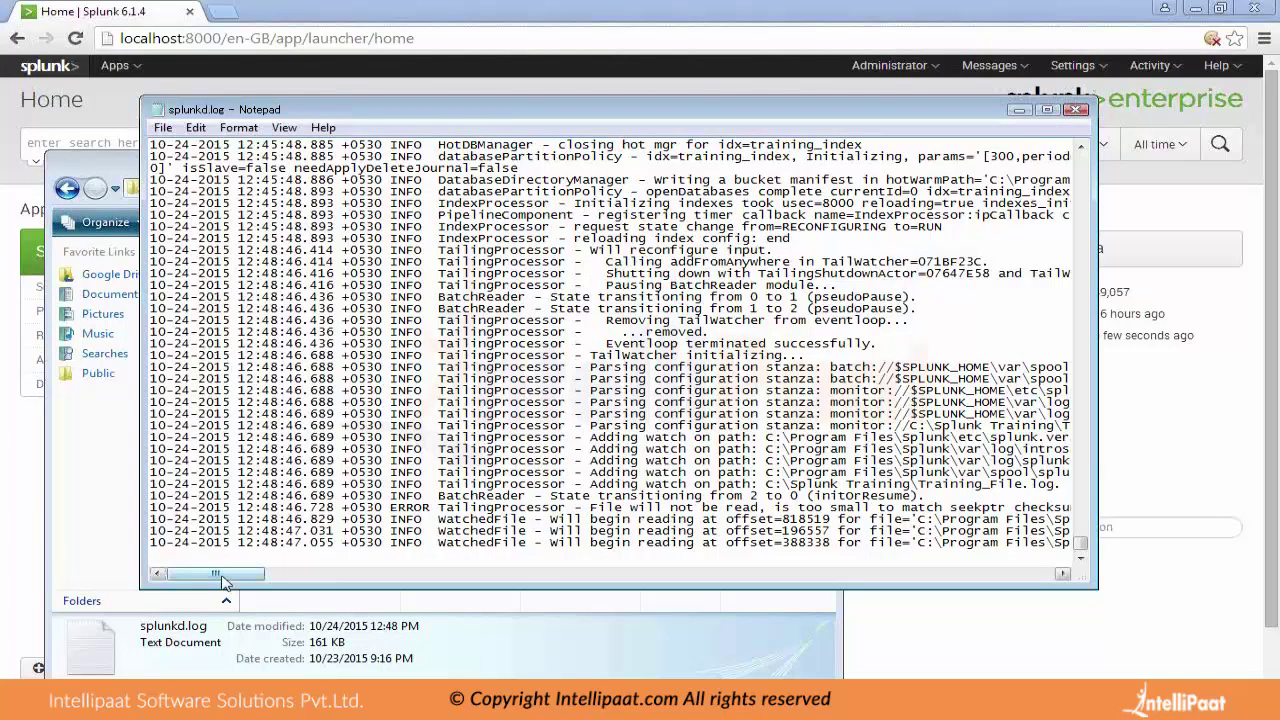
drag(224, 584, 229, 579)
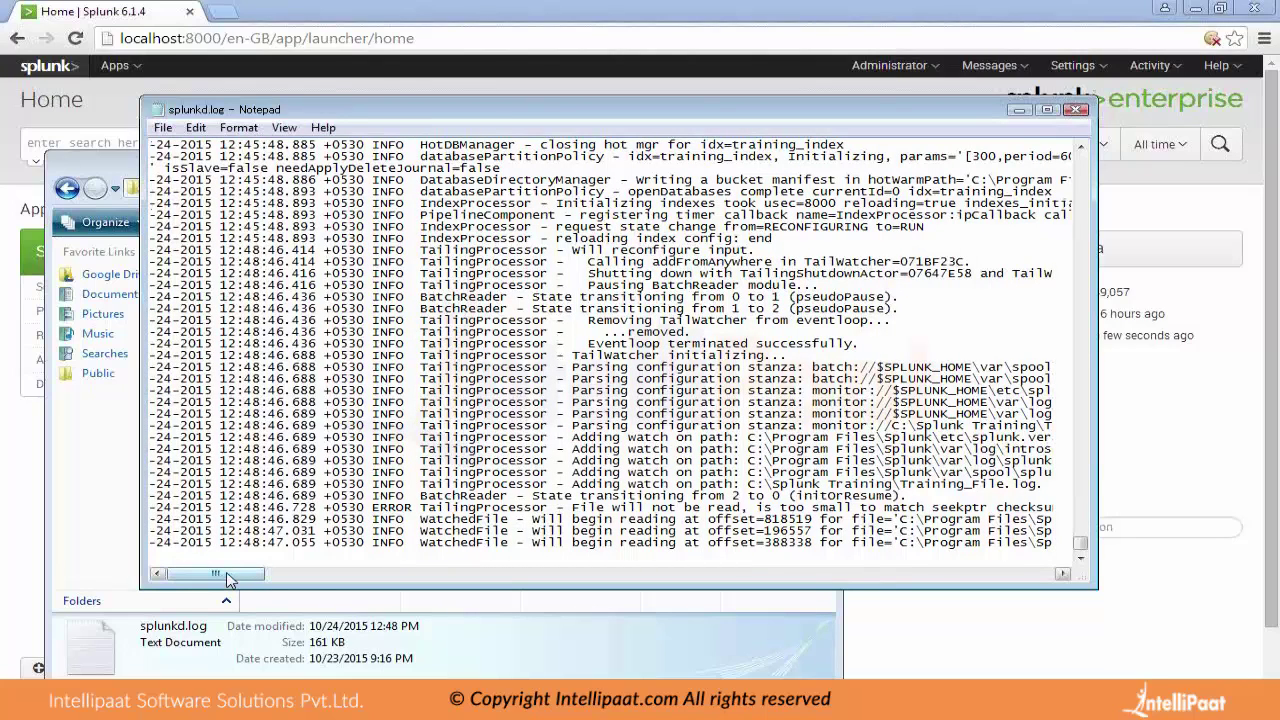
drag(229, 579, 414, 584)
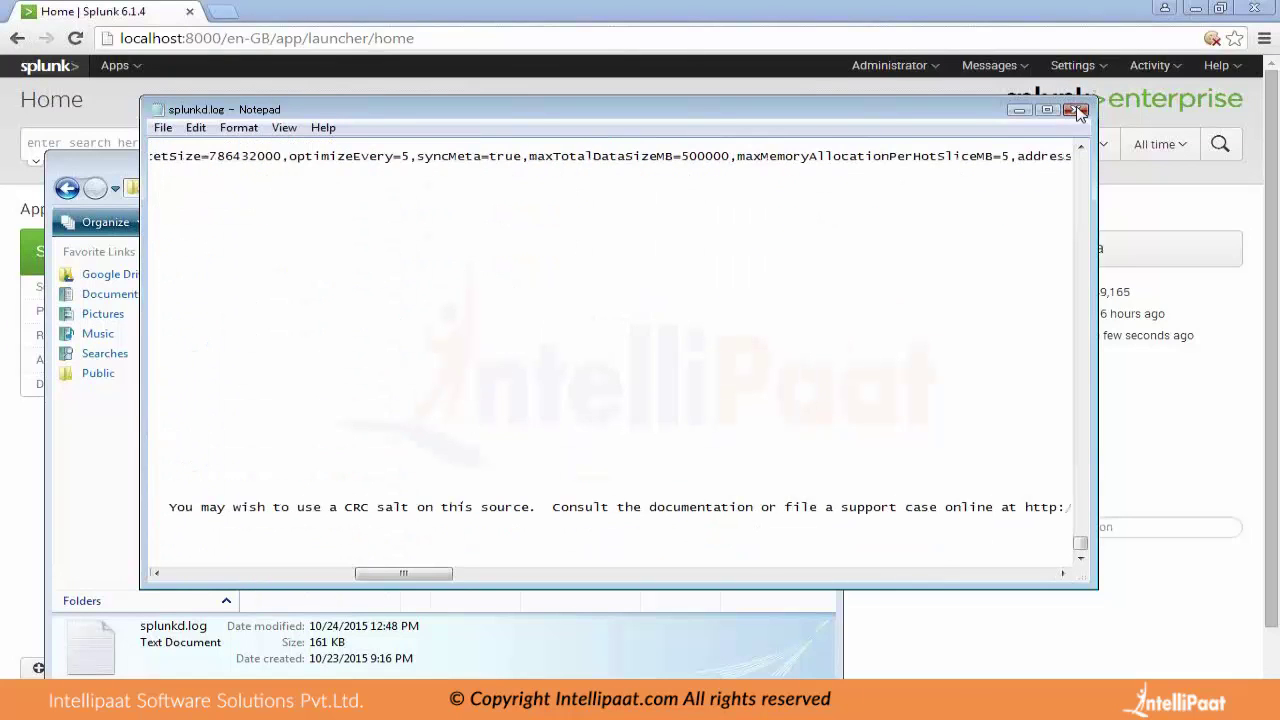
click(1078, 110)
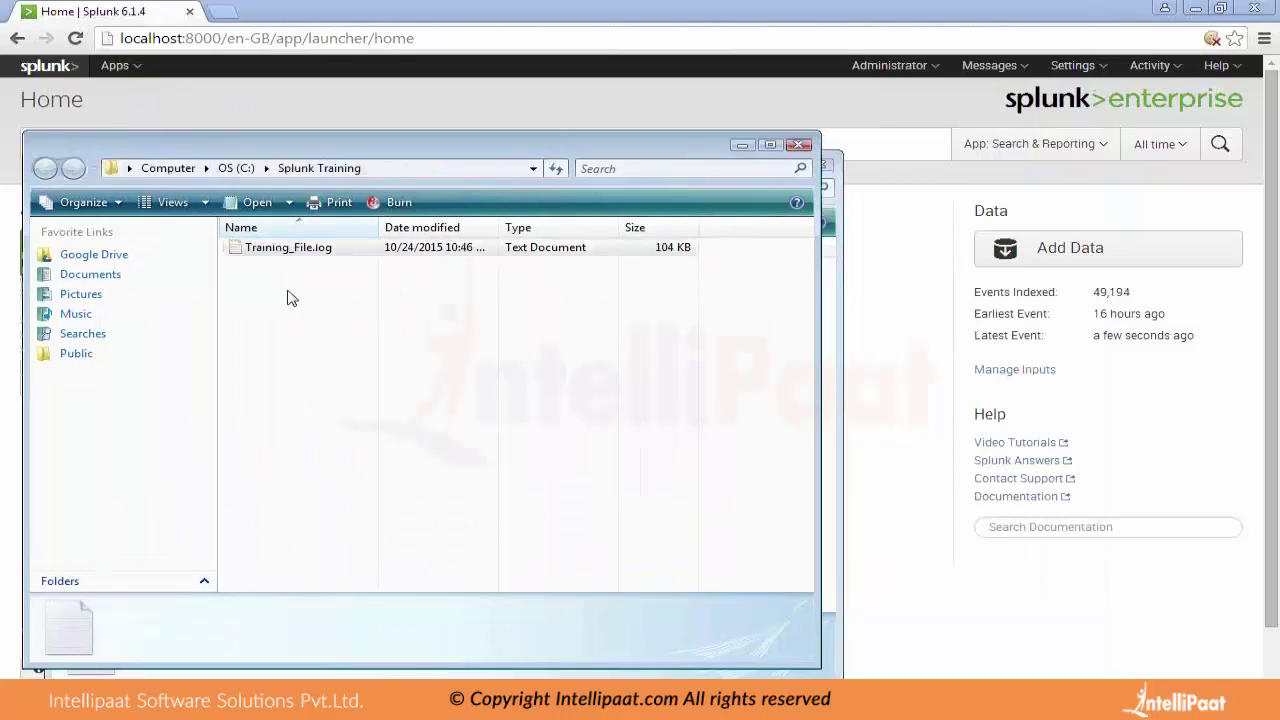
Rename Training_File.log in the Splunk Training folder to splunkd.log and return to the browser.
click(295, 247)
click(295, 247)
text(splunk)
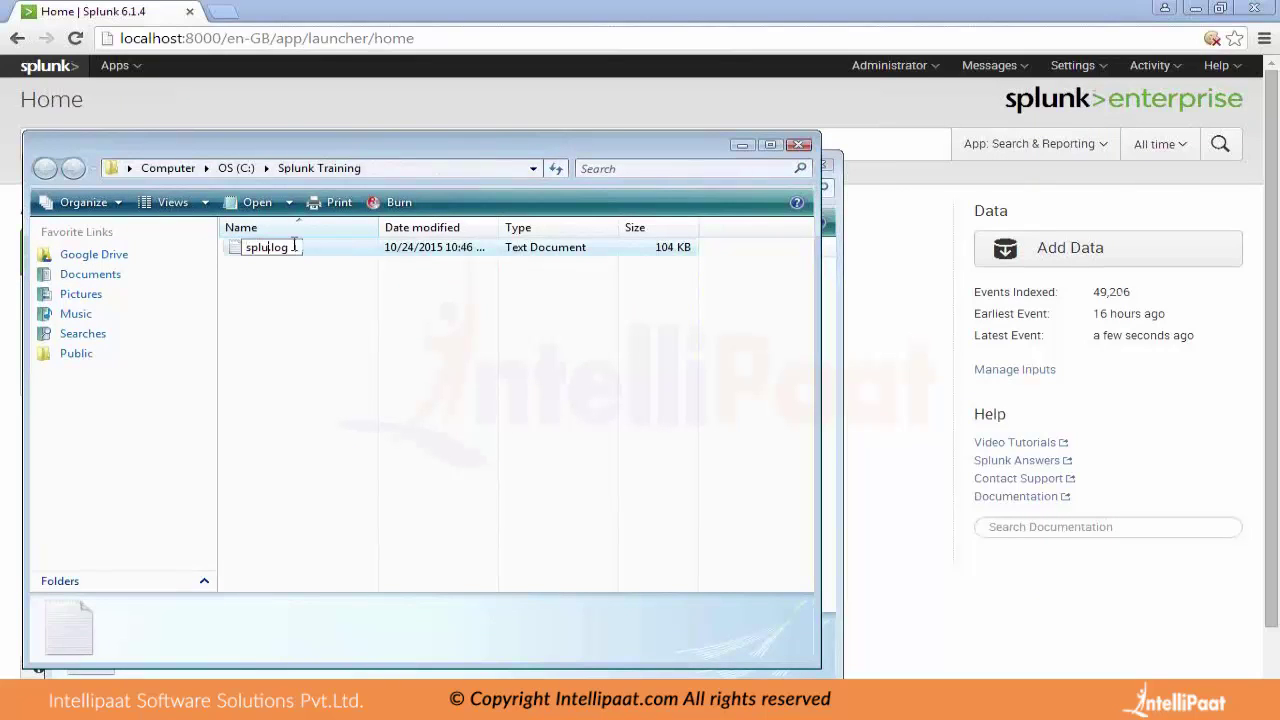
text(d)
key(Return)
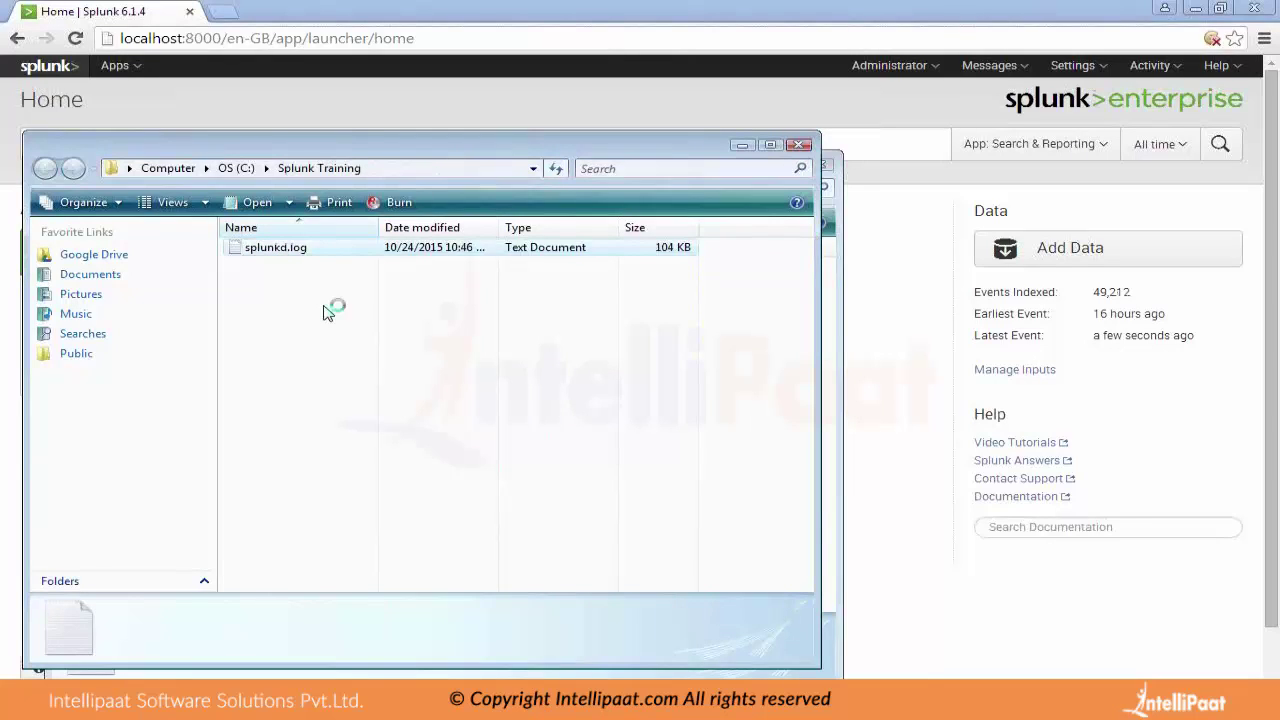
click(322, 313)
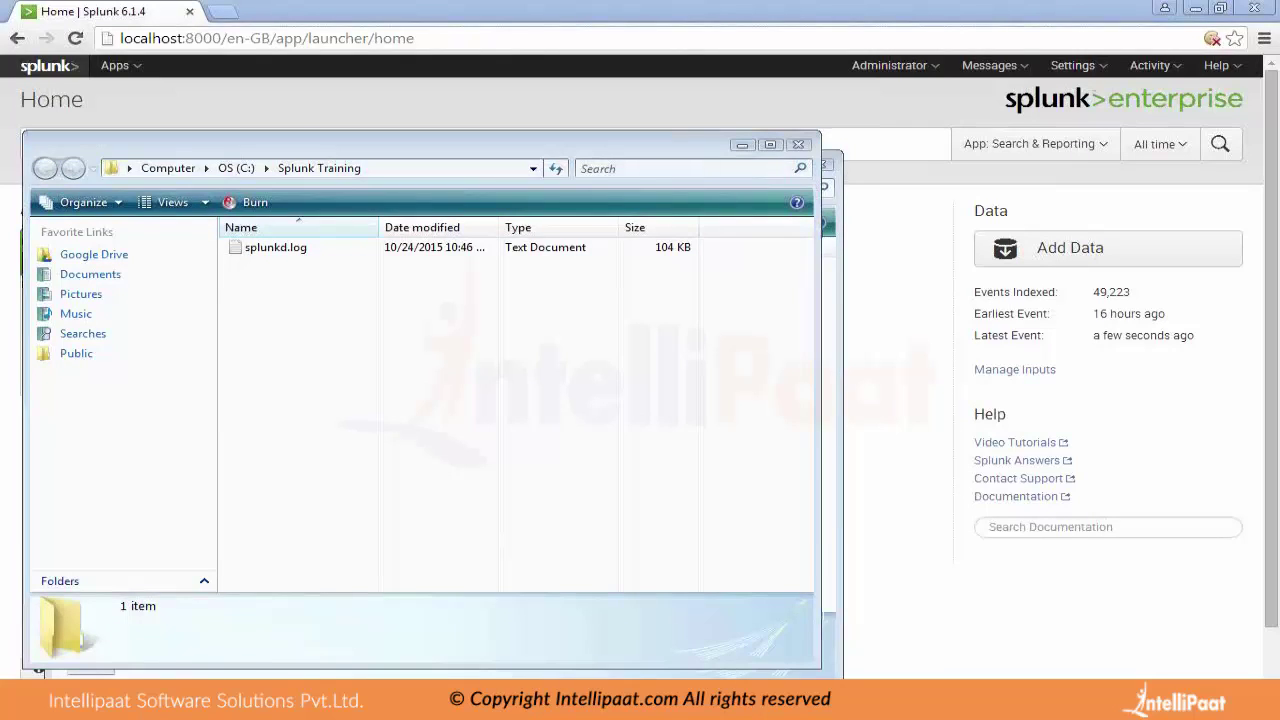
click(798, 144)
Clone the C:\Splunk Training\Training_File.log input from the Files & directories data inputs, skipping the data preview.
click(1106, 70)
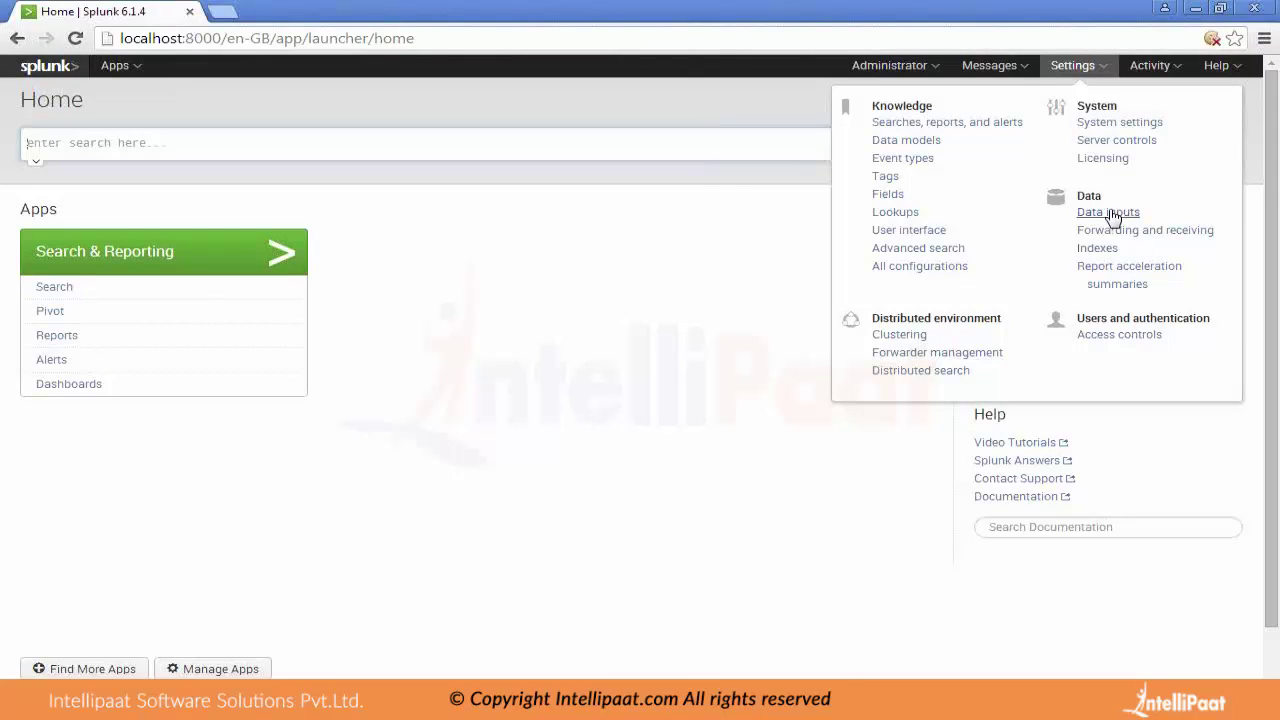
click(1110, 213)
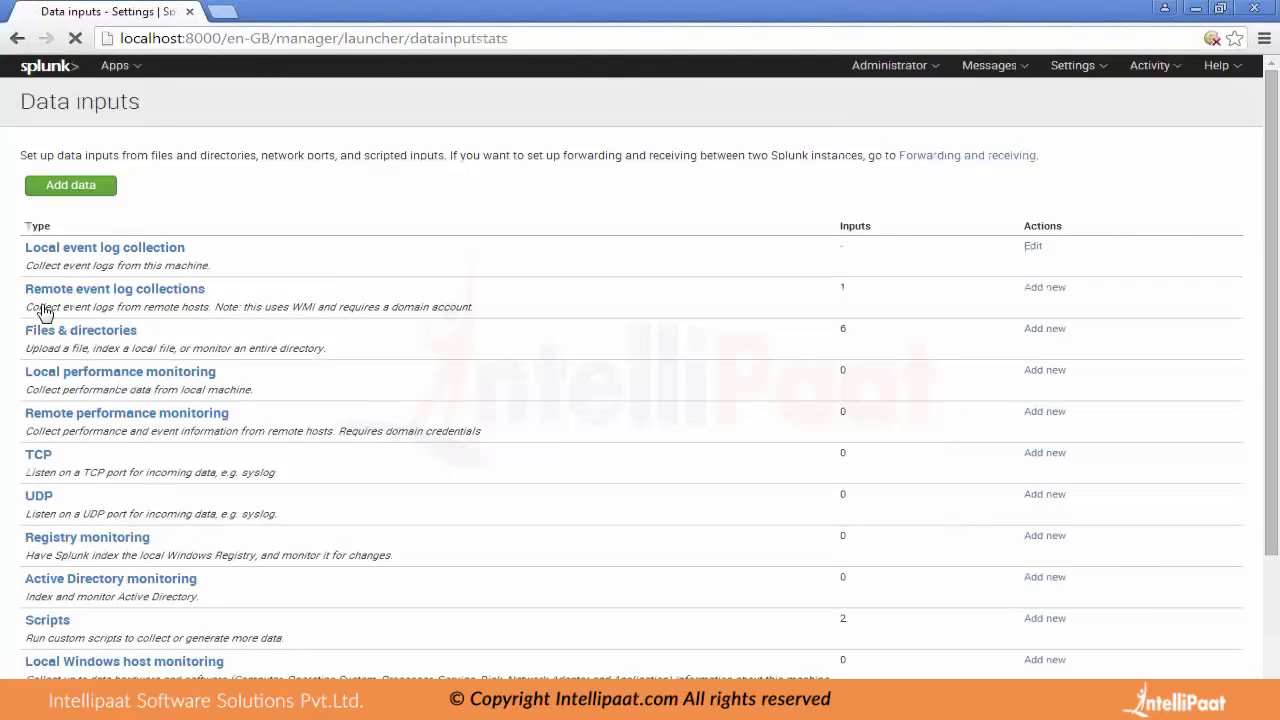
click(101, 333)
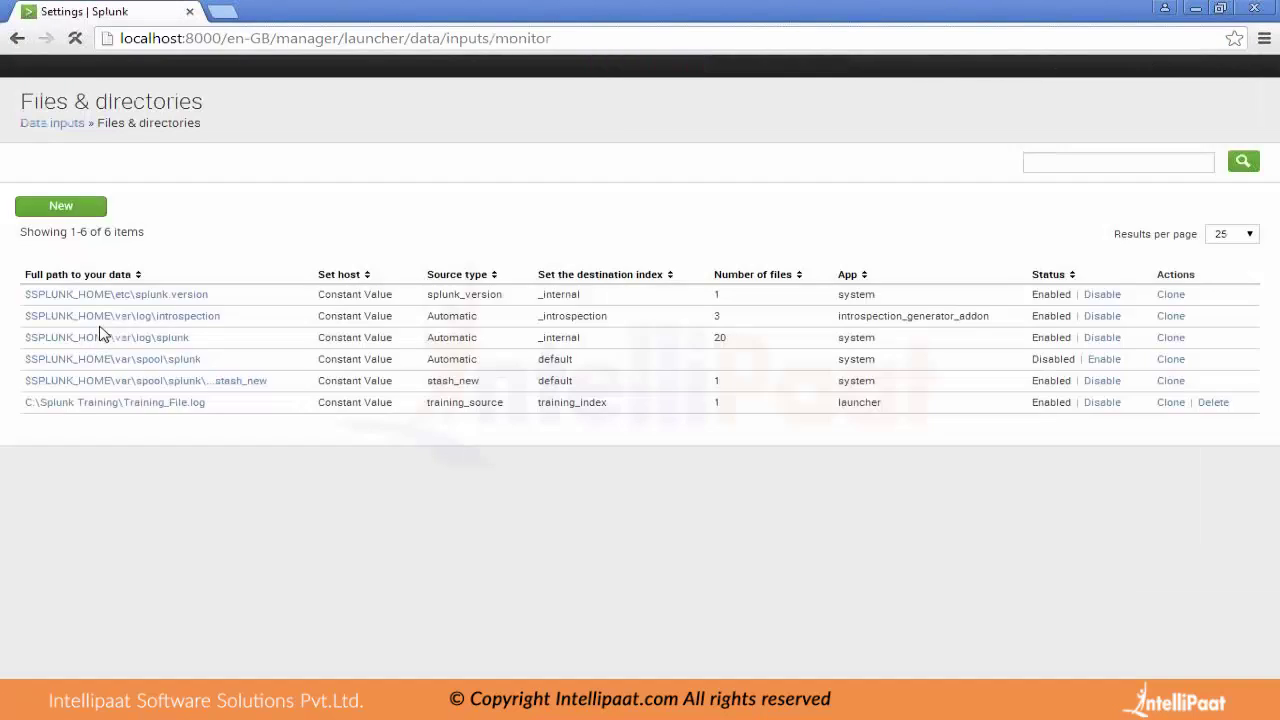
click(1171, 403)
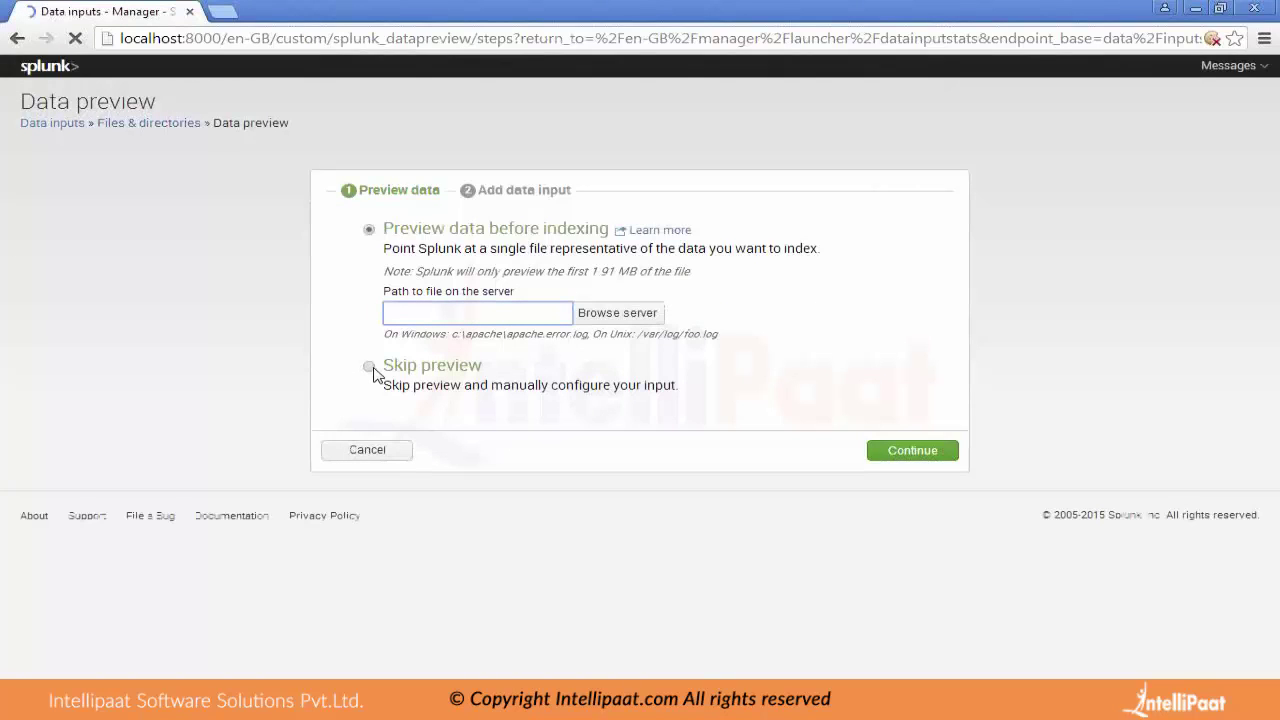
click(371, 367)
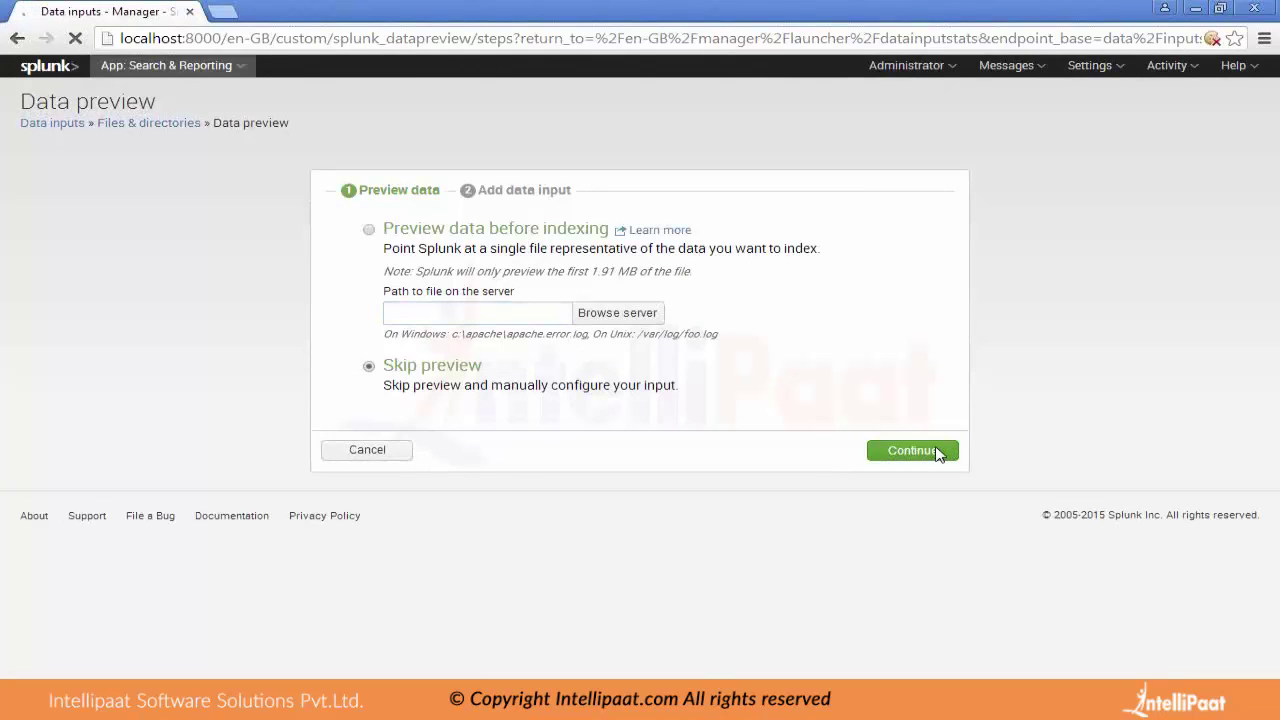
click(938, 455)
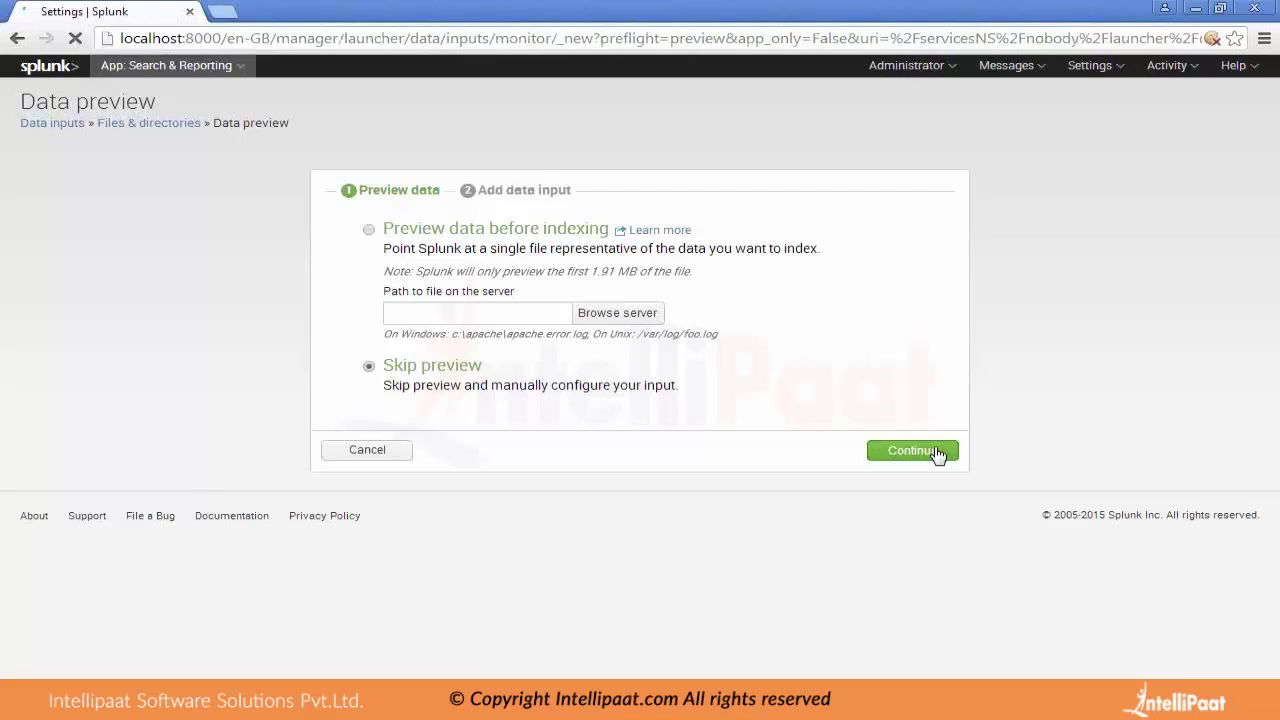
click(912, 451)
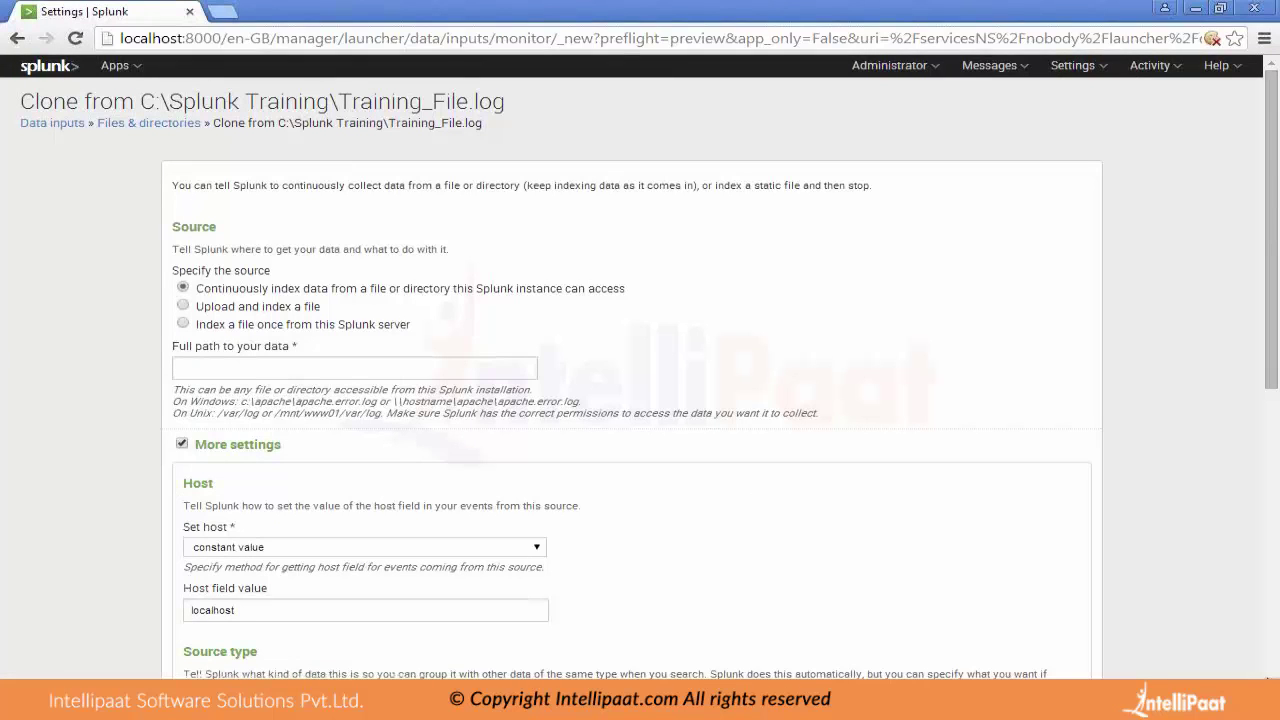
Review the cloned input's settings, copy the C:\Splunk Training folder path from the file explorer, and return to the clone form.
scroll(640, 367, down, 1)
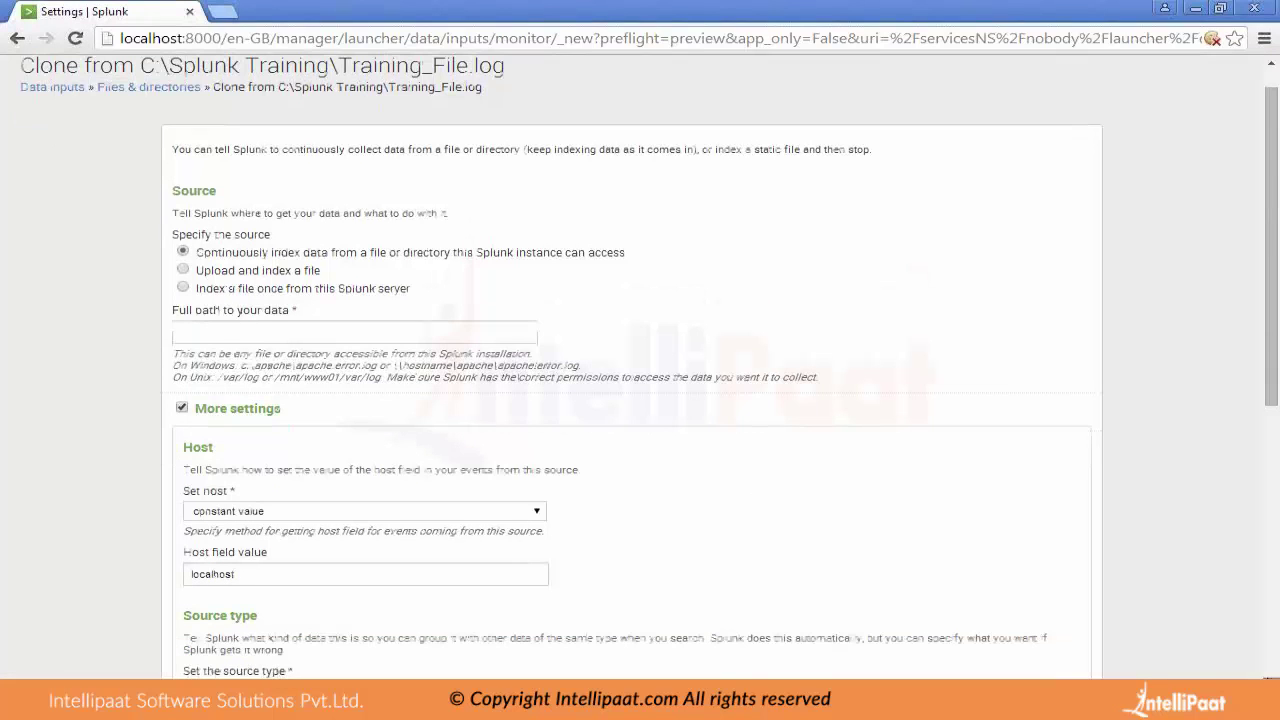
scroll(640, 367, down, 4)
scroll(640, 367, down, 2)
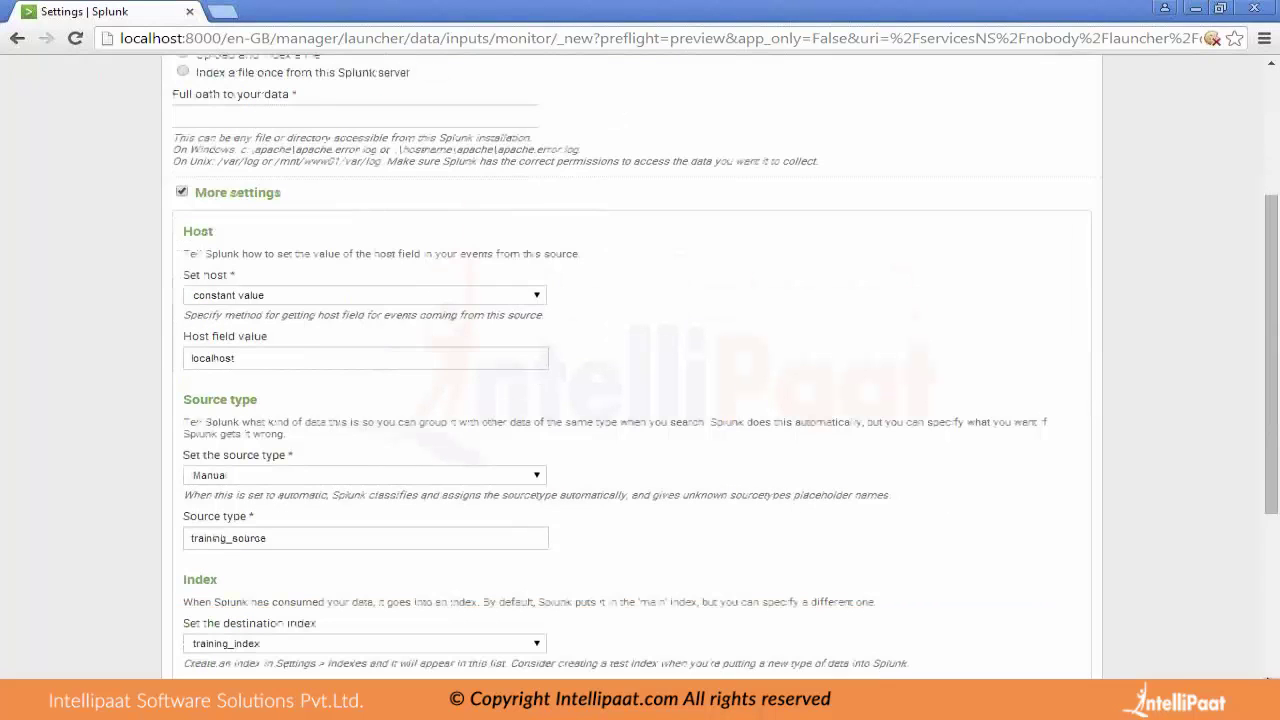
scroll(1270, 500, down, 3)
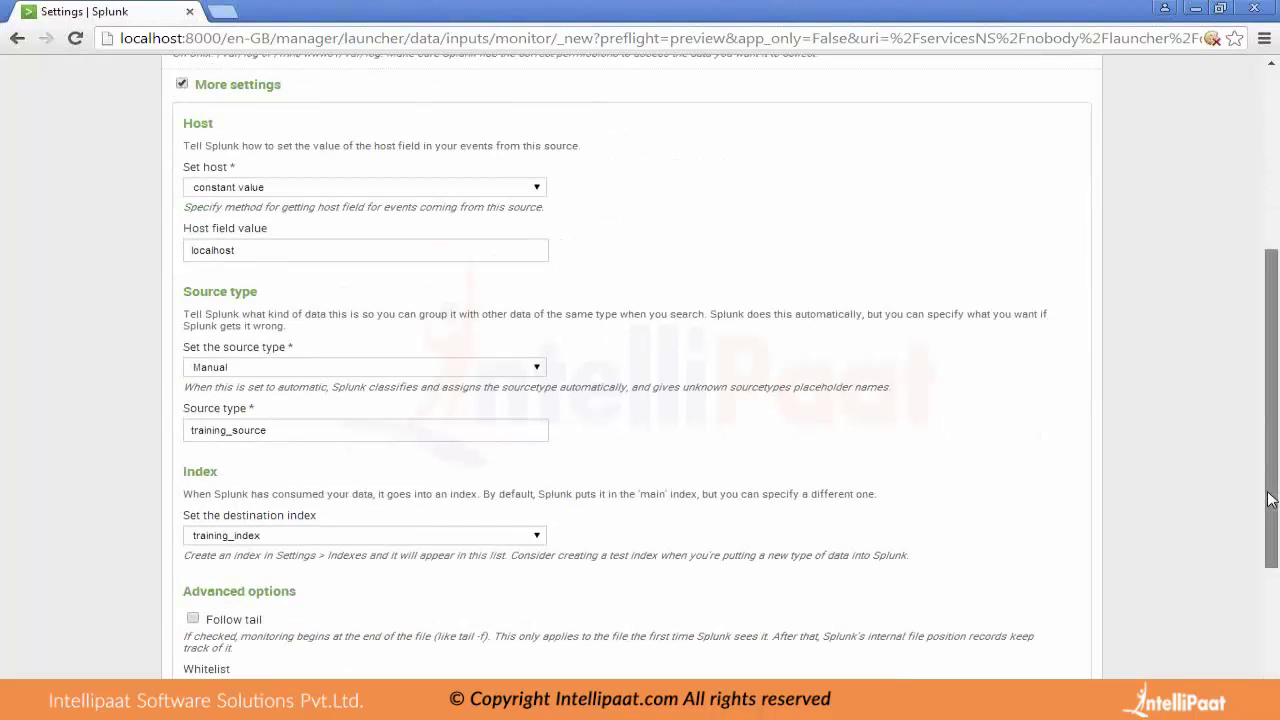
scroll(1270, 500, up, 10)
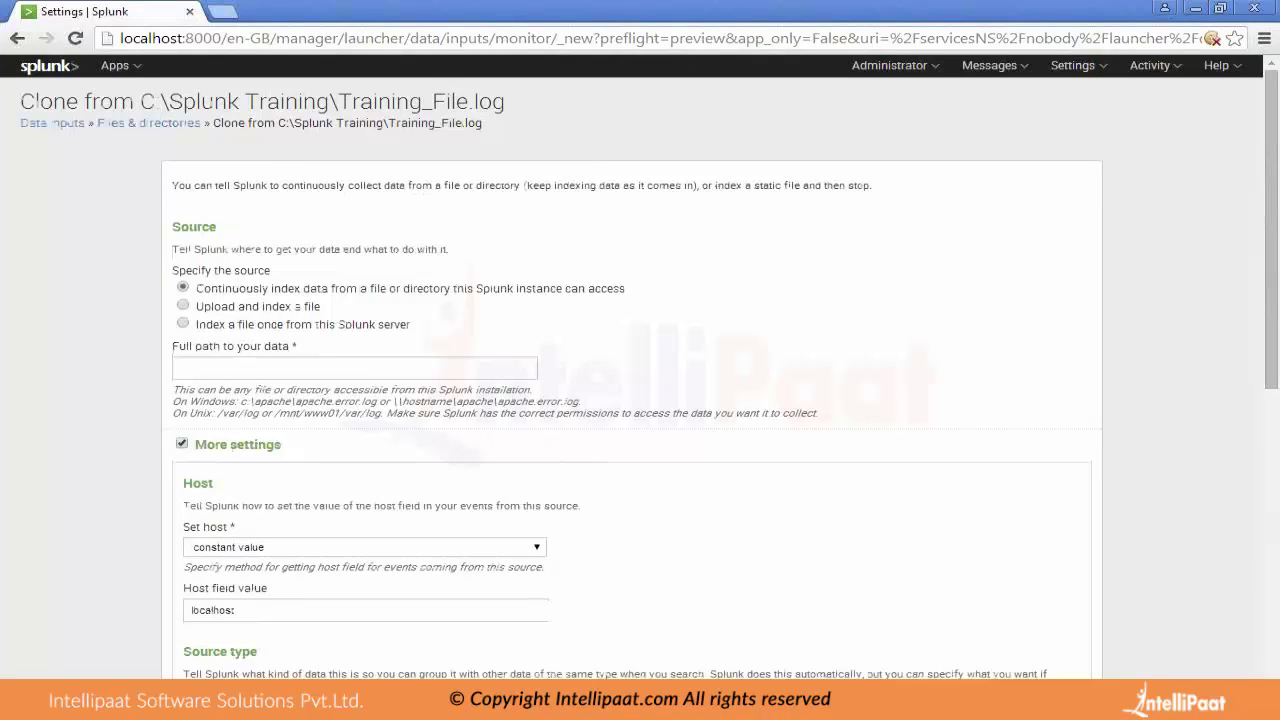
key(alt+Tab)
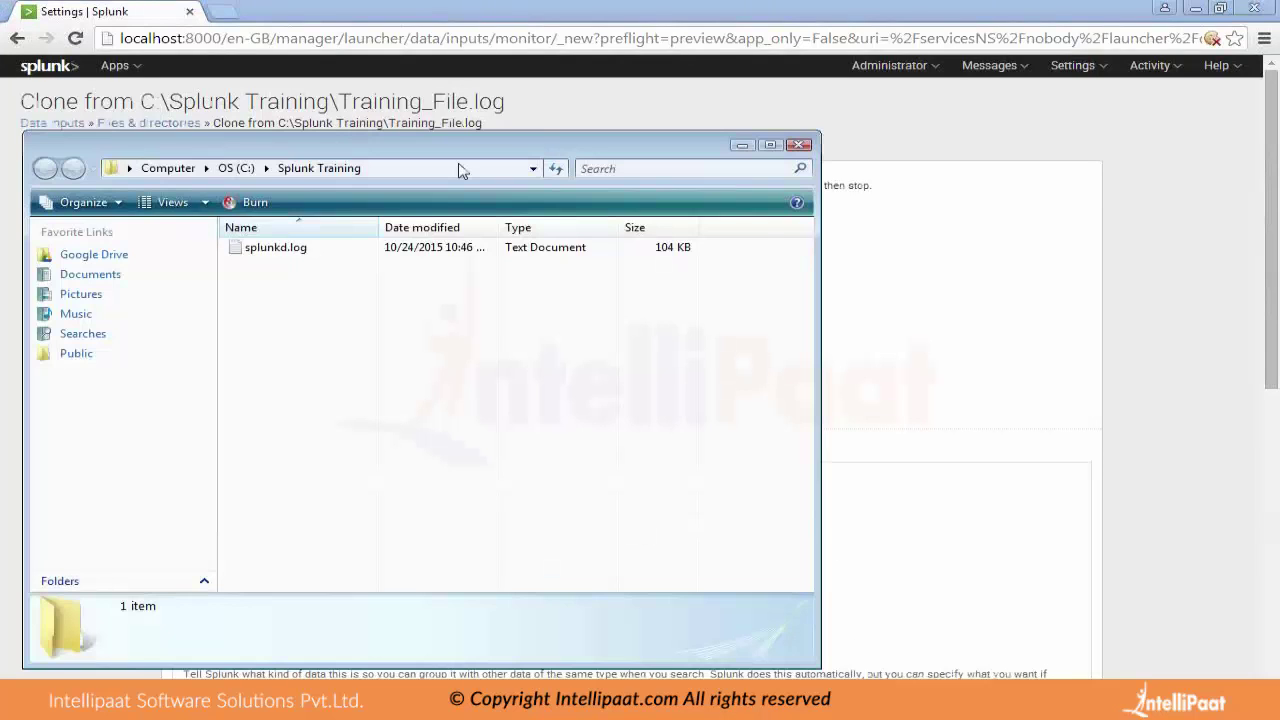
click(458, 168)
key(ctrl+c)
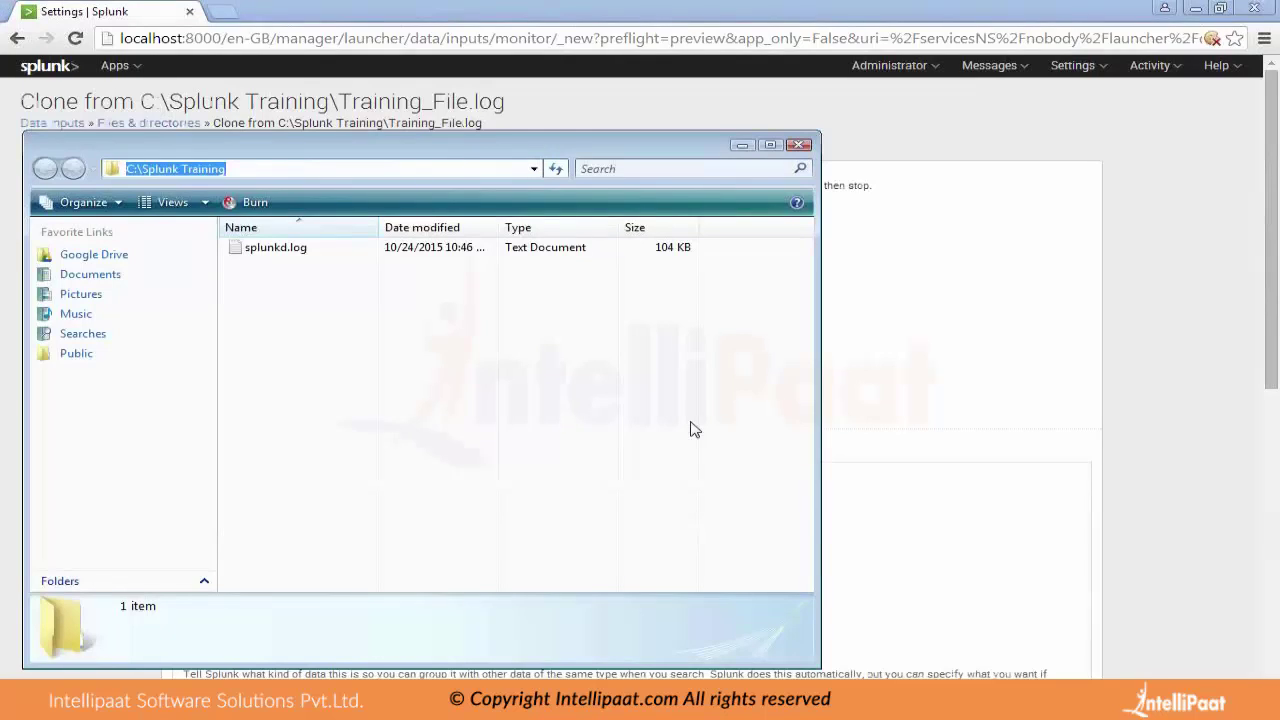
click(966, 354)
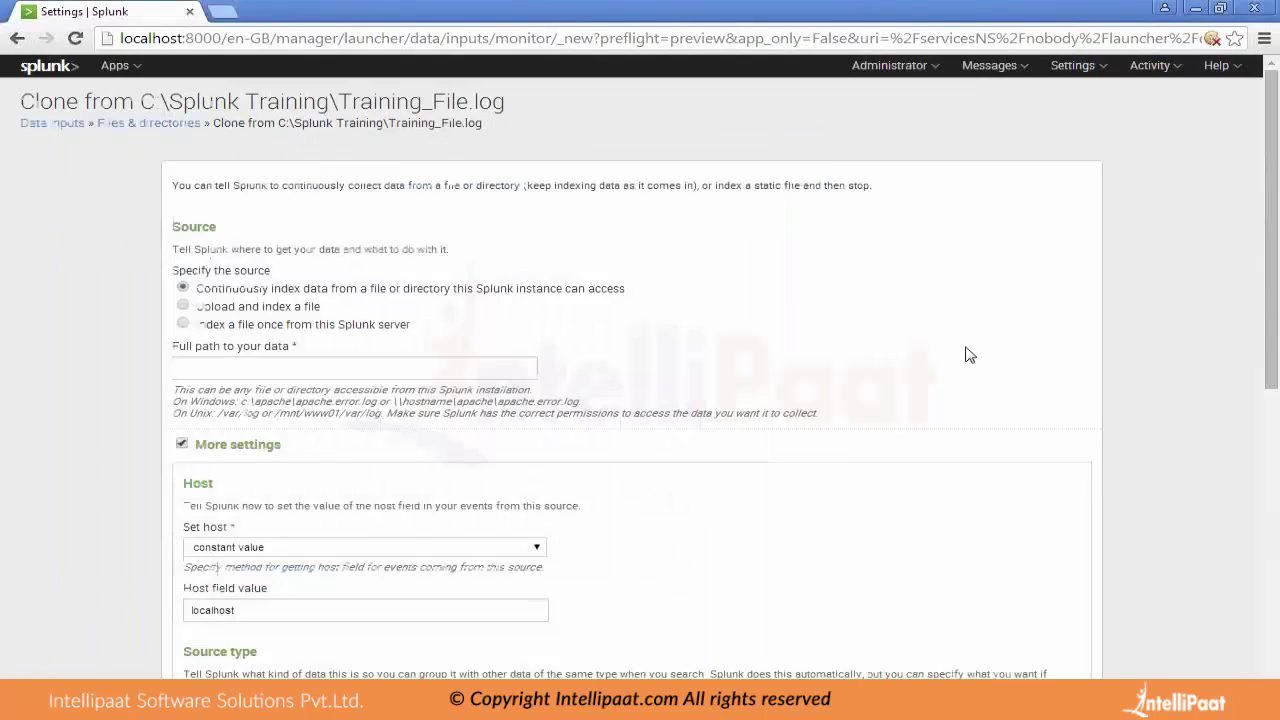
Set the full path to the data to C:\Splunk Training\splunkd.log and save the cloned input.
click(432, 367)
key(ctrl+v)
text(\splun)
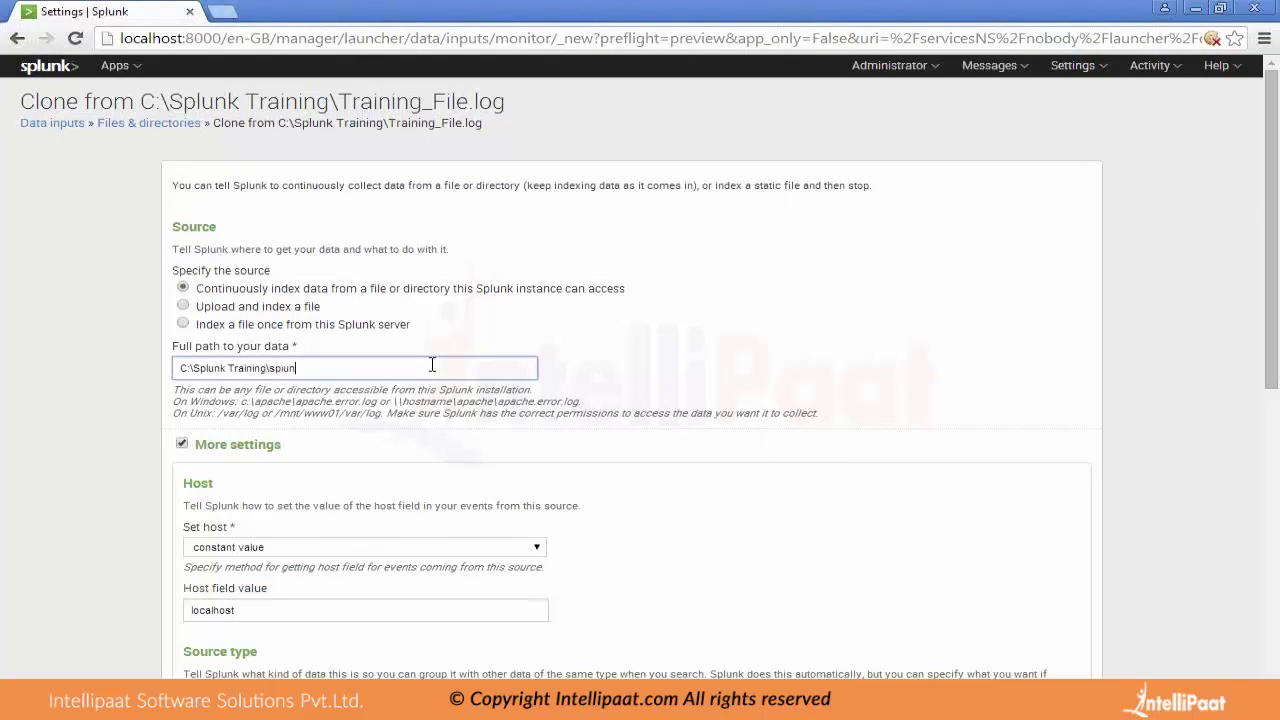
text(kd.log)
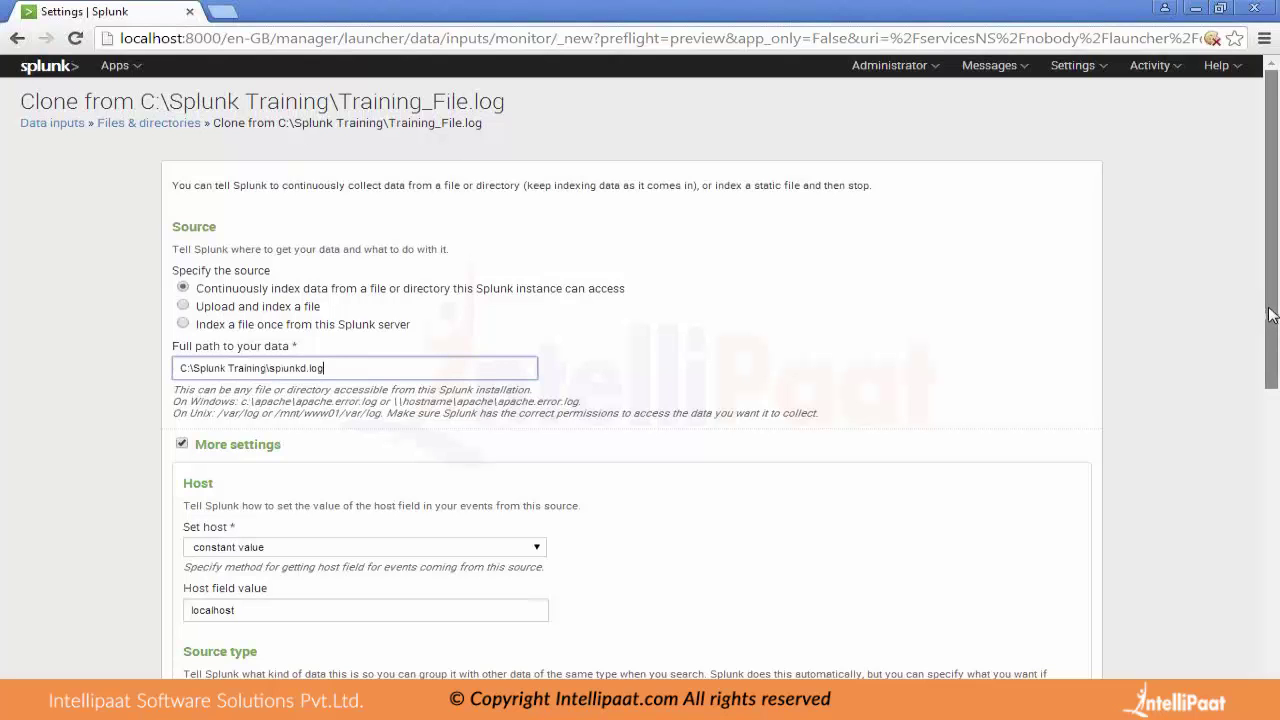
drag(1270, 315, 1273, 665)
click(1072, 620)
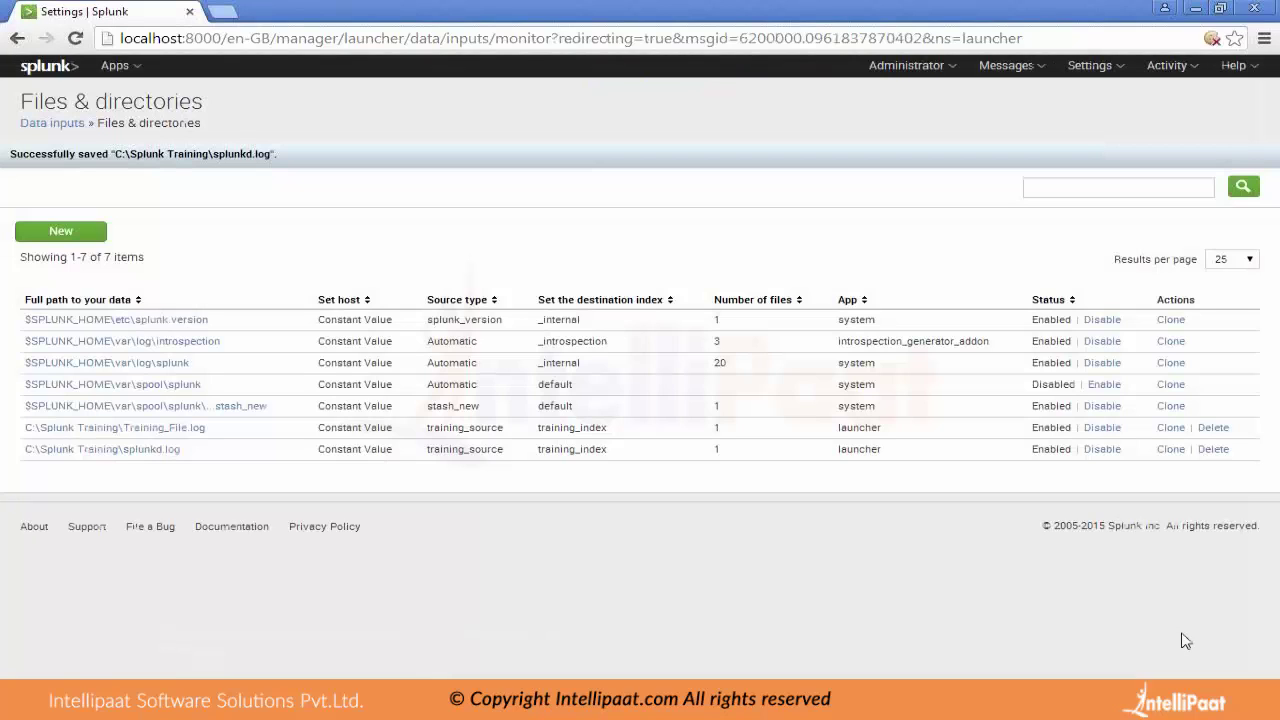
Delete the C:\Splunk Training\Training_File.log file input and check the event count of training_index in the Indexes list.
click(1224, 430)
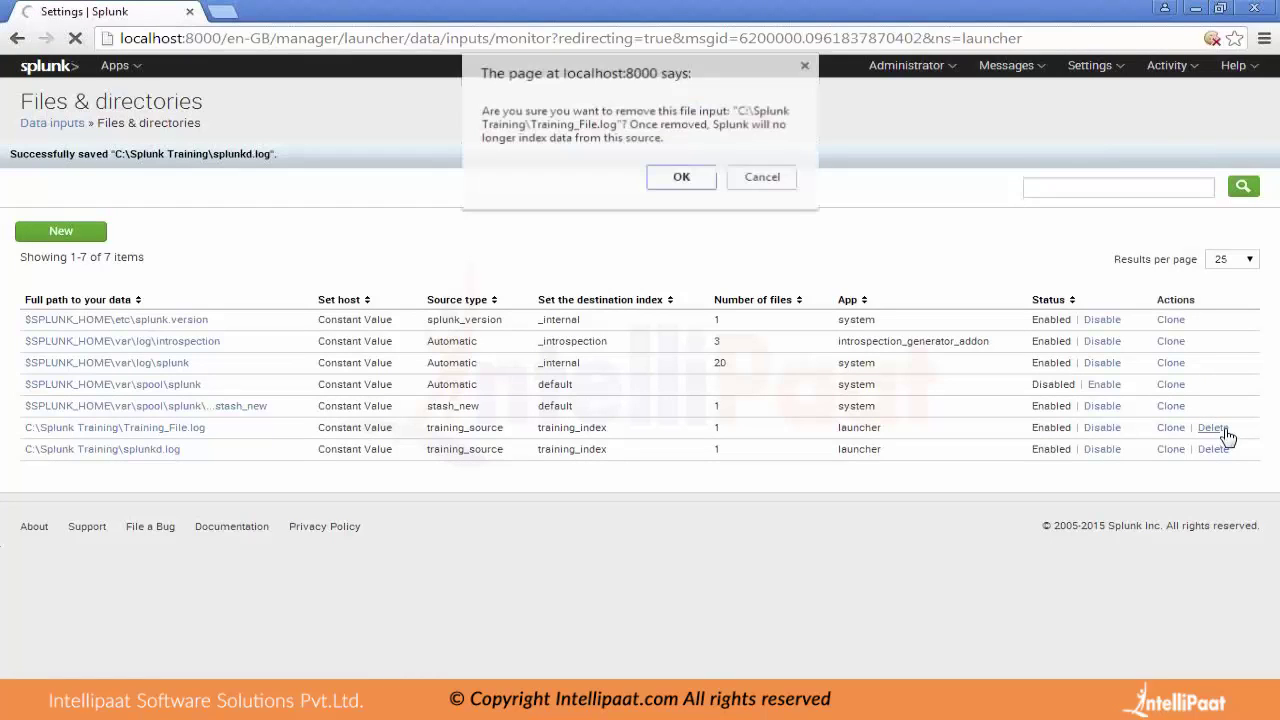
click(681, 177)
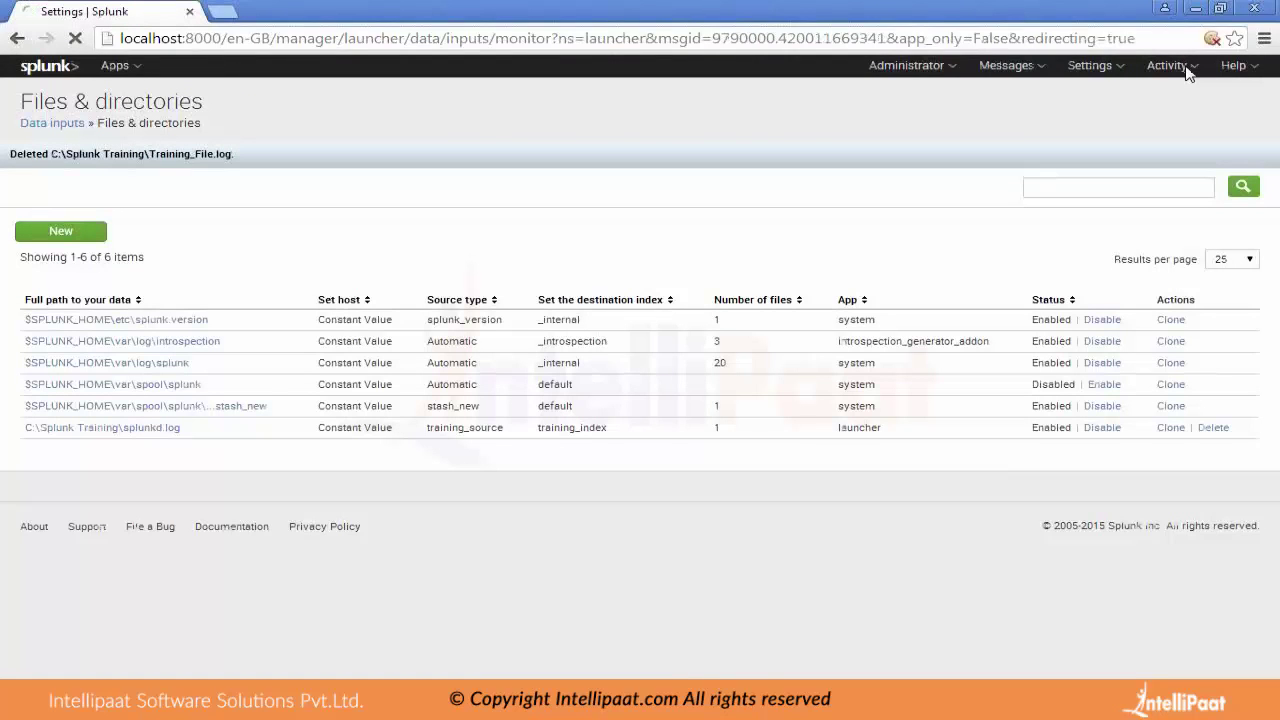
click(1099, 70)
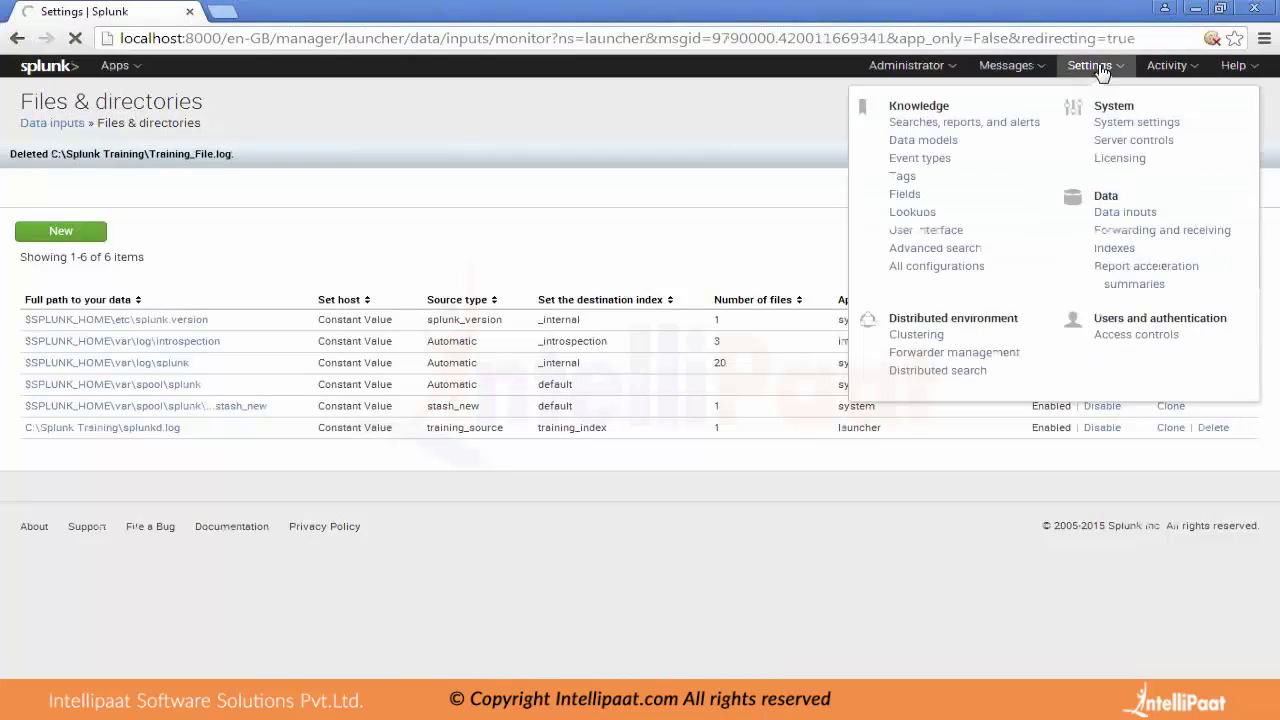
click(1124, 250)
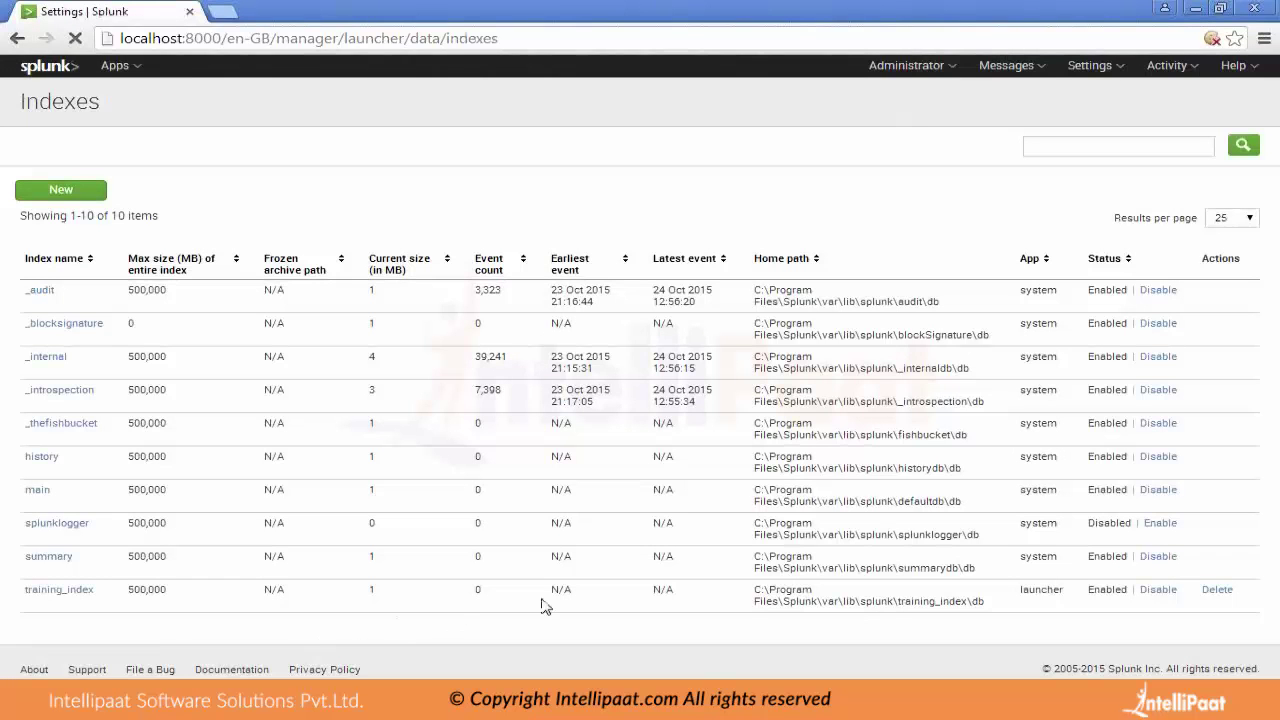
Open the Files & directories data inputs and check the $SPLUNK_HOME\var\log\splunk entry.
click(1094, 75)
click(1110, 213)
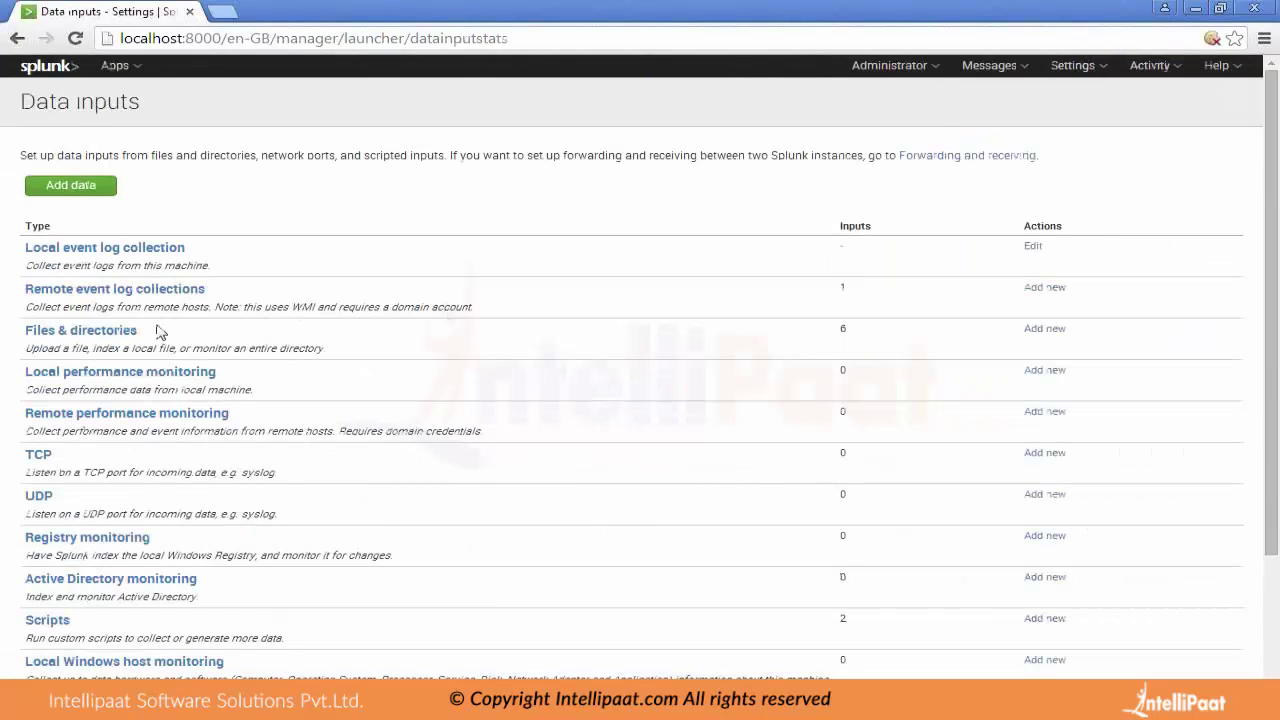
click(127, 336)
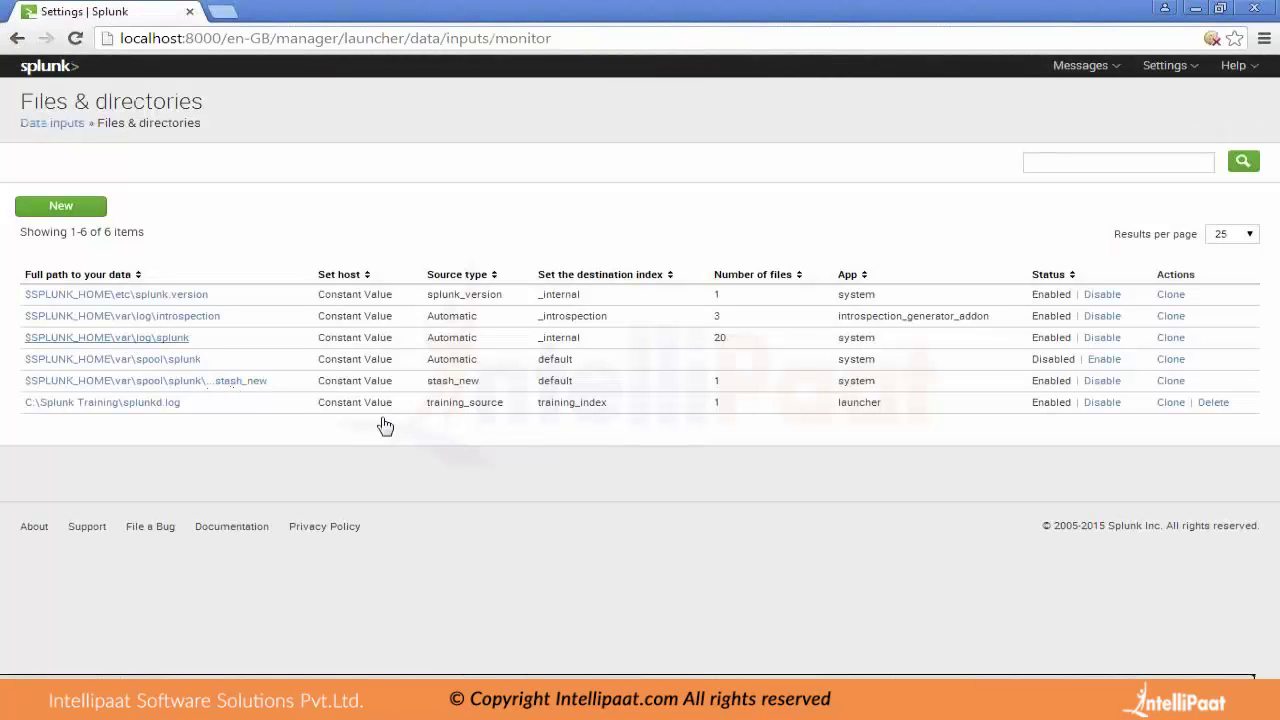
click(185, 338)
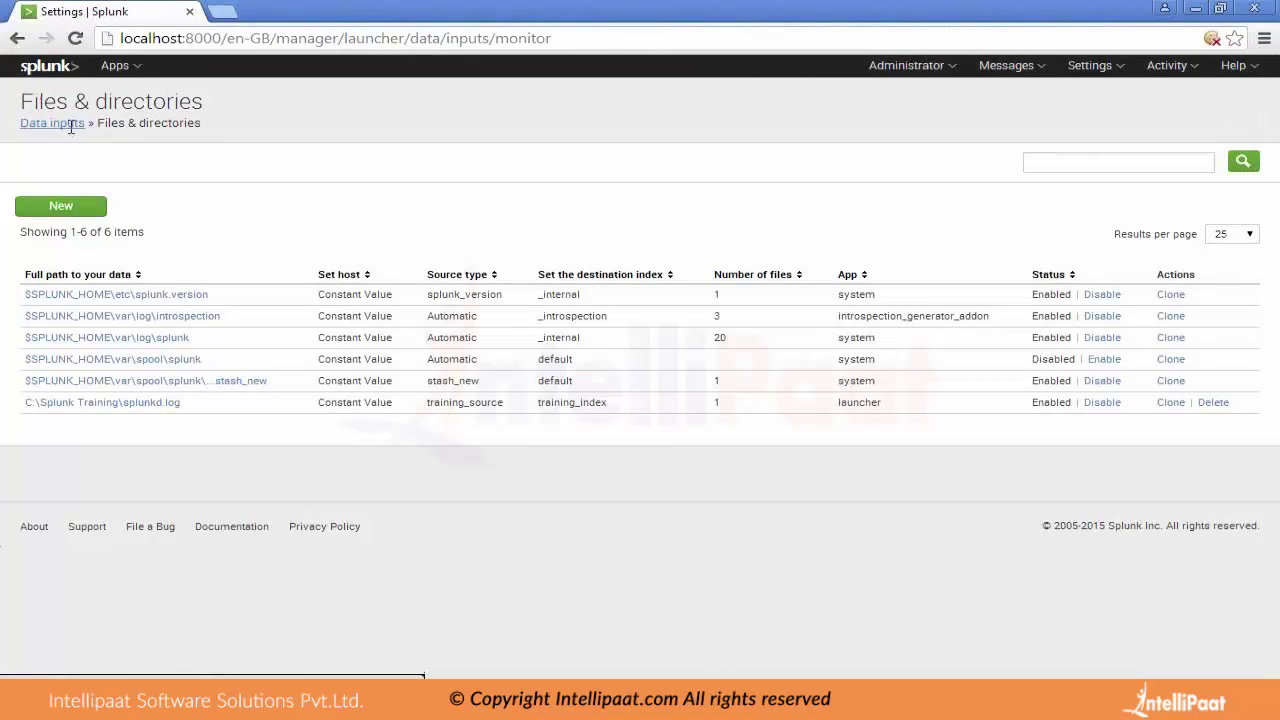
Run an all-time search for index="_audit" from the Splunk home page.
click(46, 70)
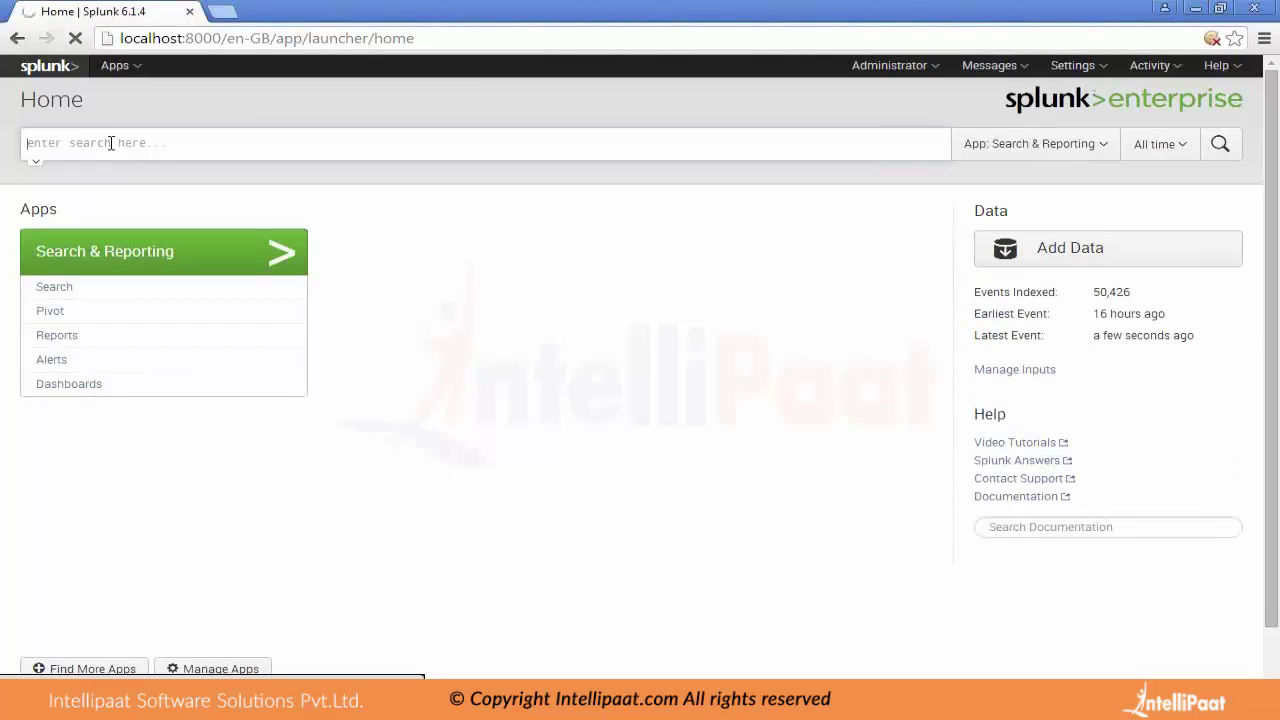
text(inde)
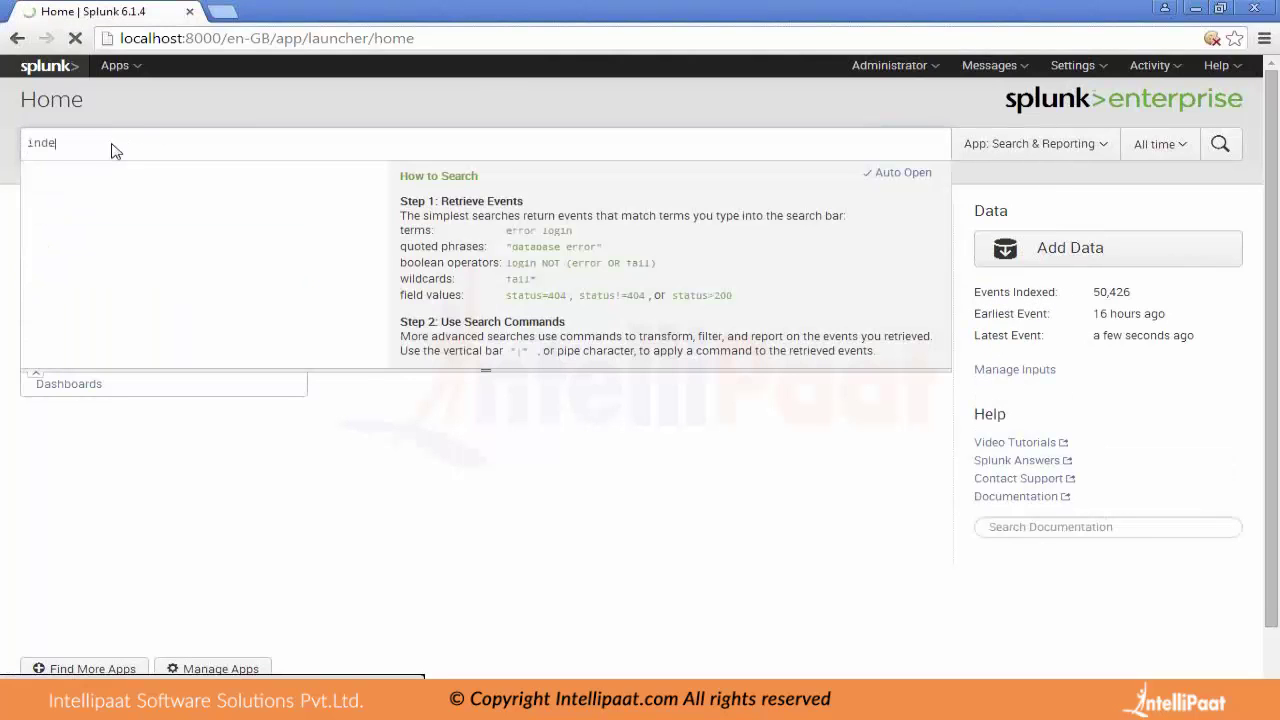
text(x)
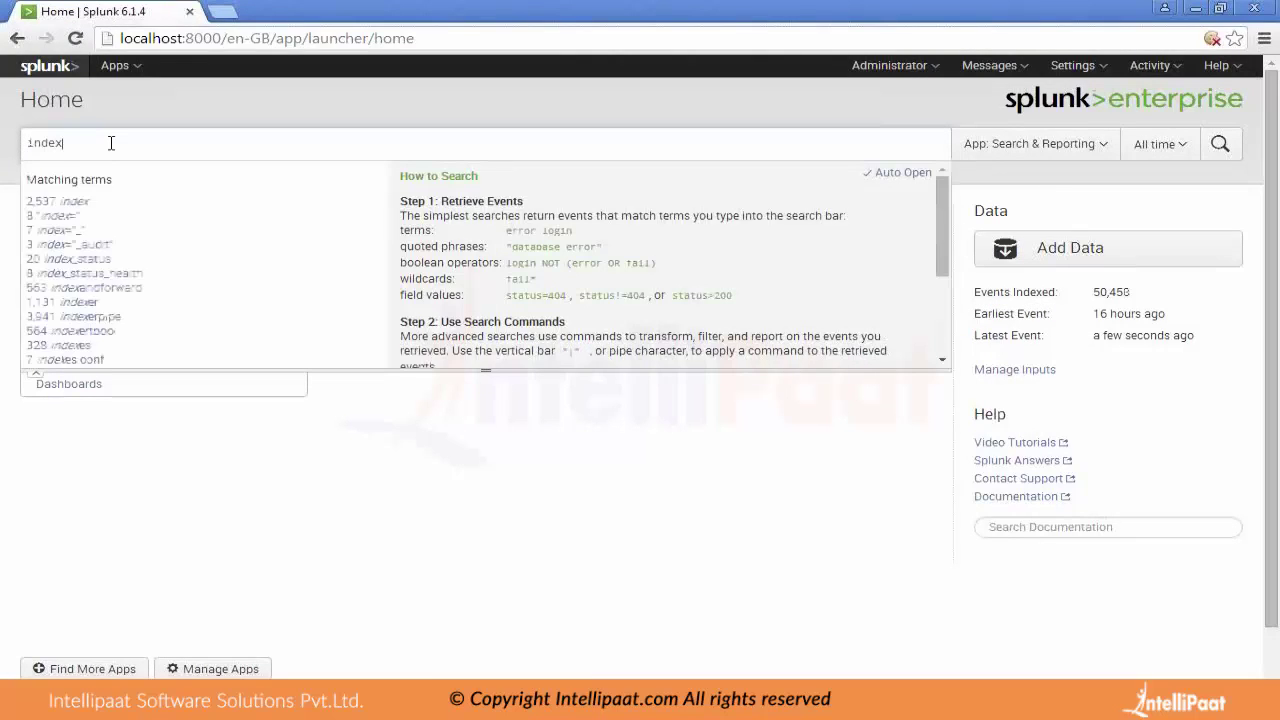
text(=_)
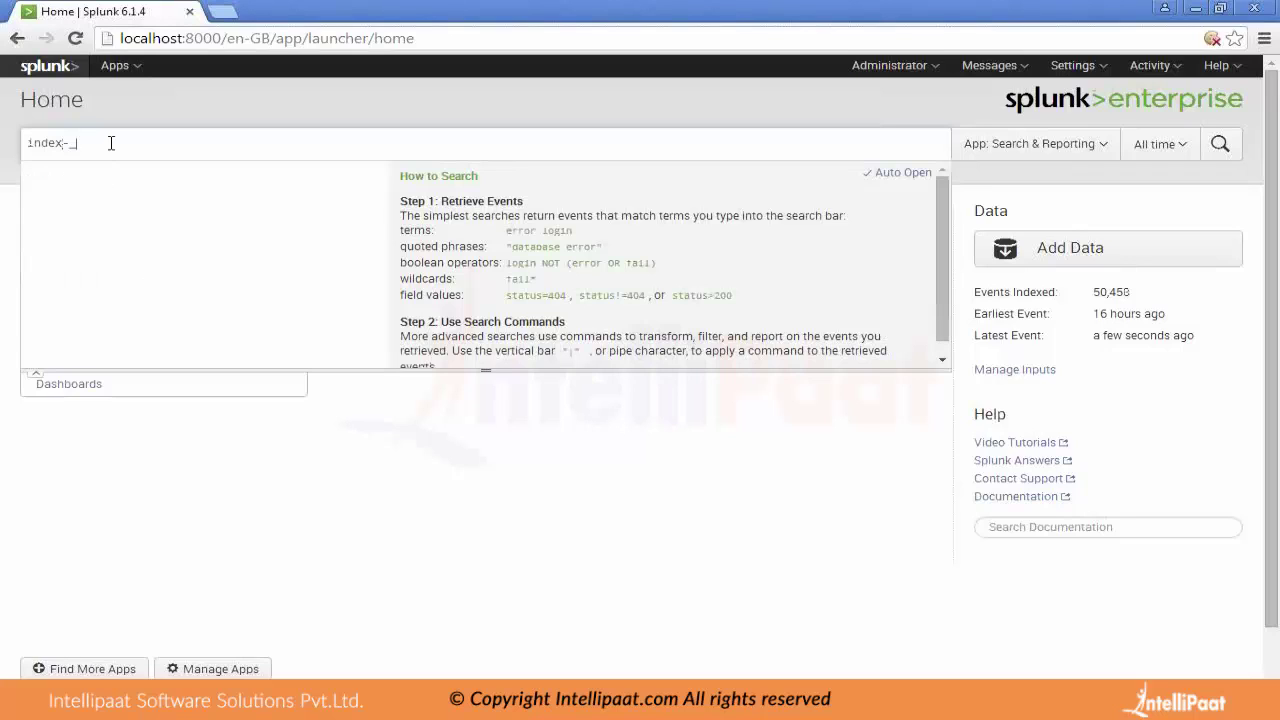
text(\=)
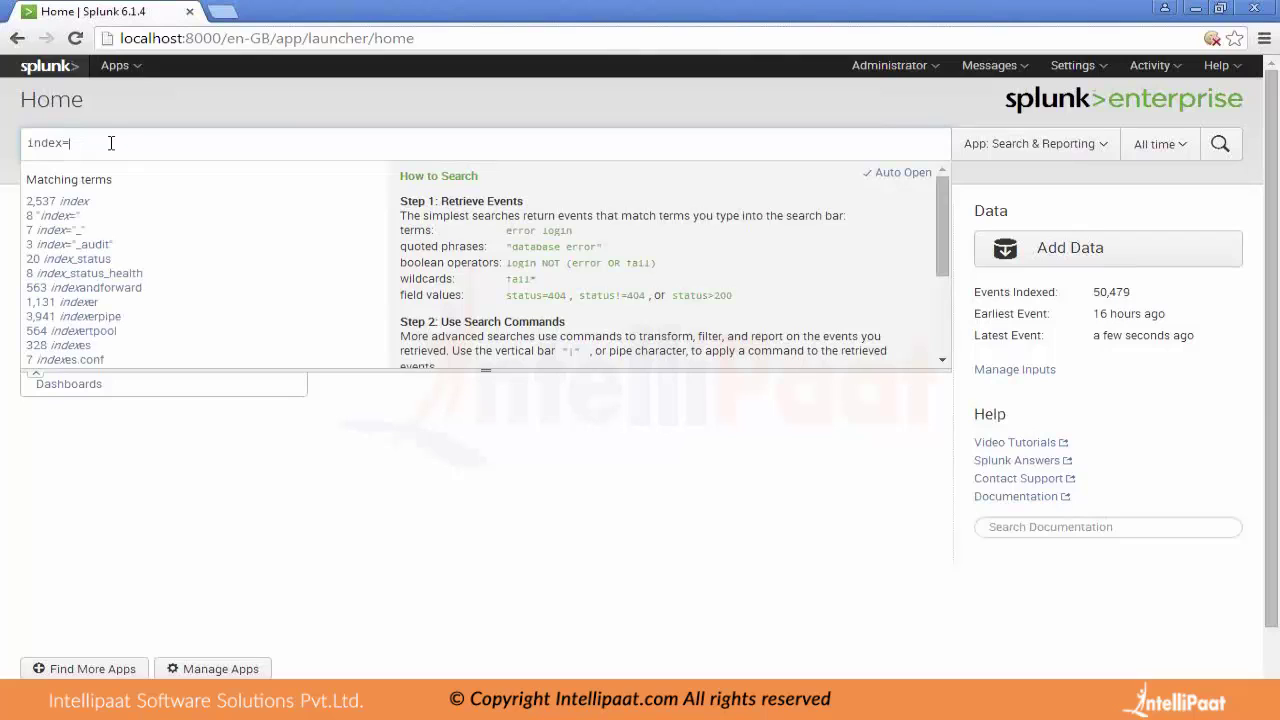
text(_aud)
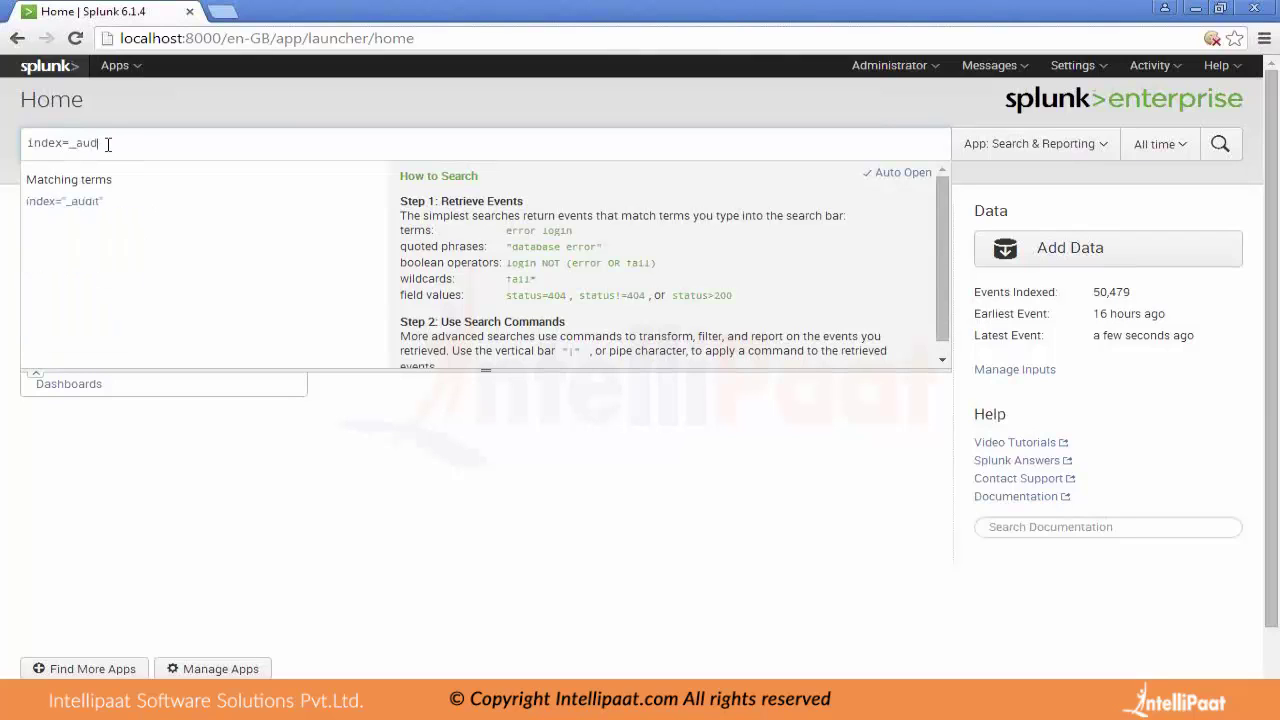
click(84, 205)
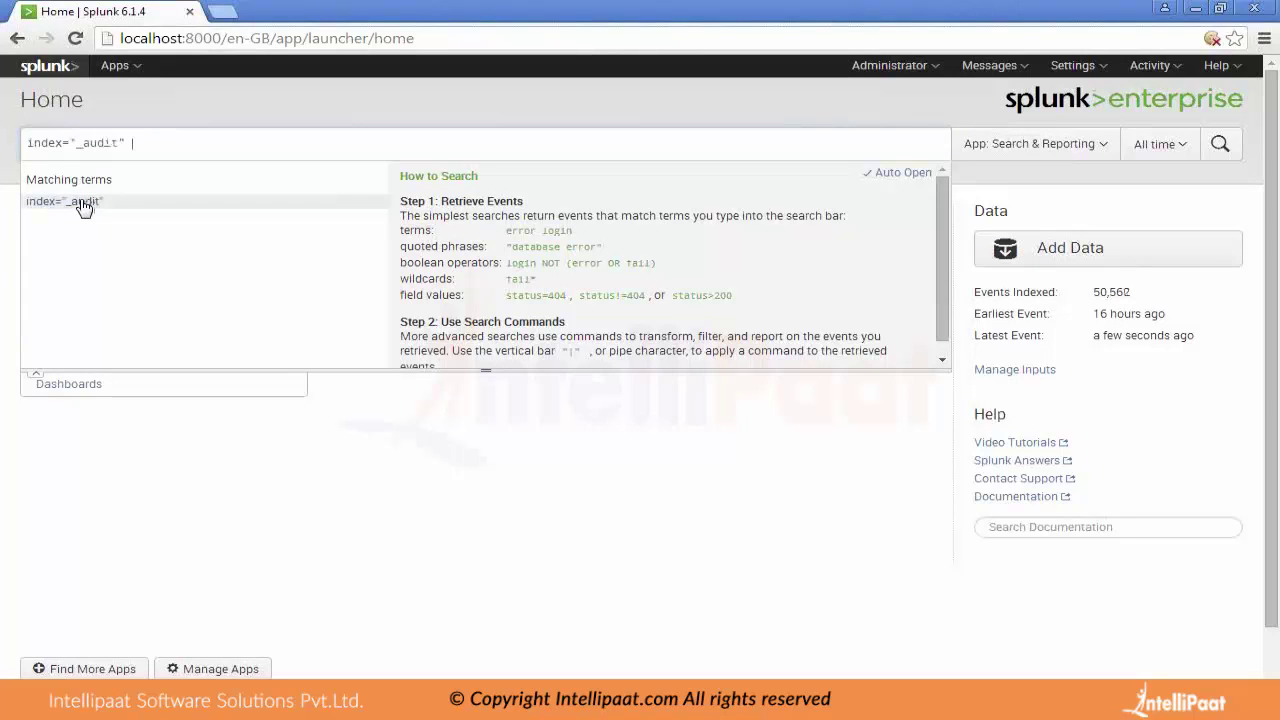
key(Return)
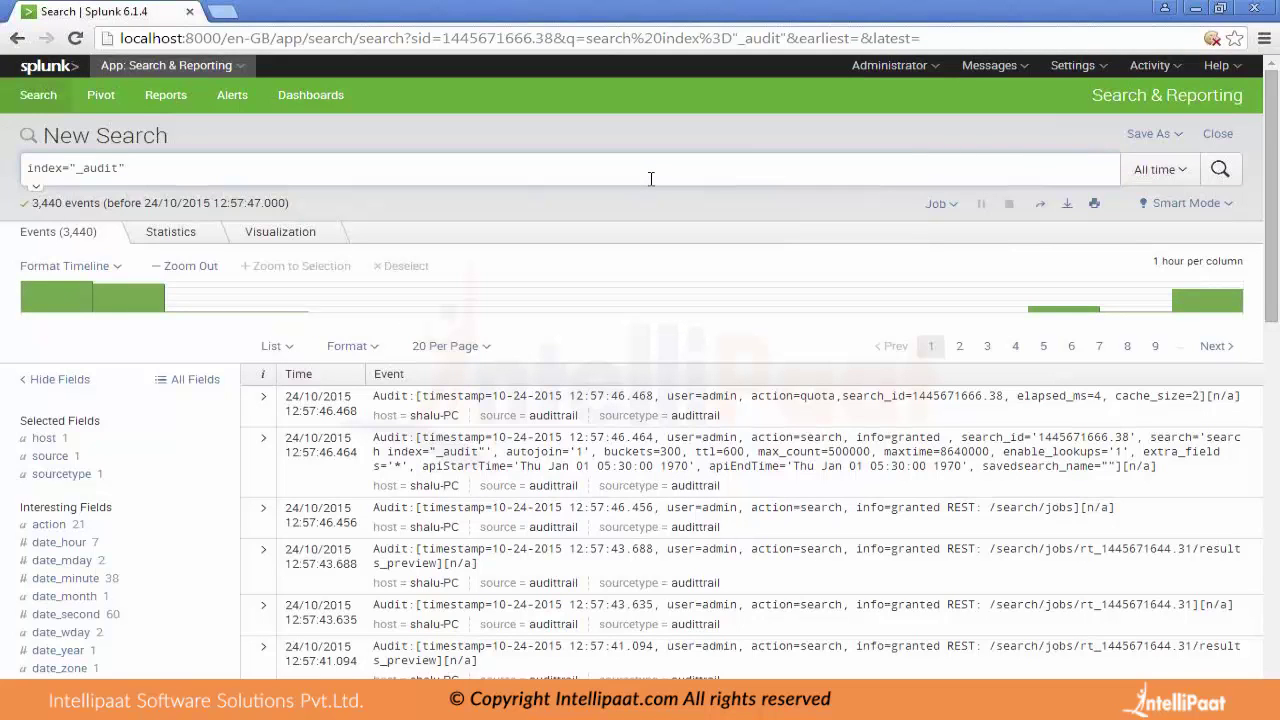
Open the Searches, reports, and alerts settings page to view the saved searches.
click(1104, 70)
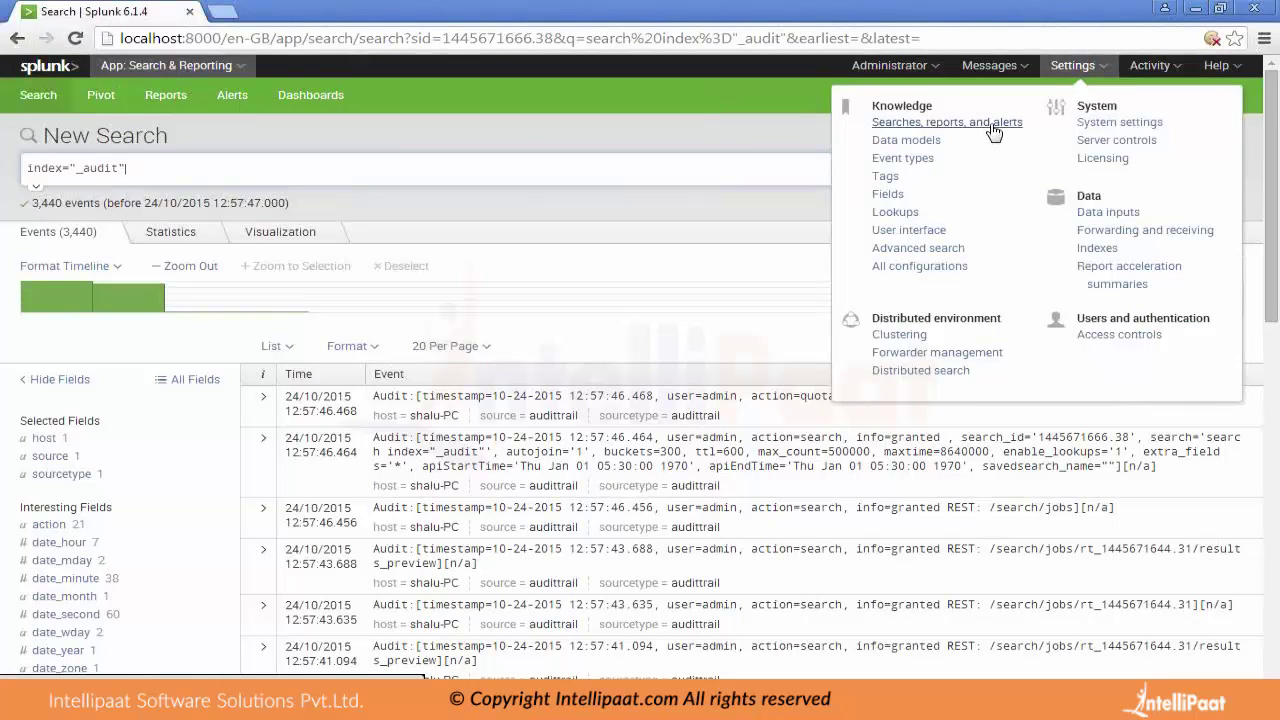
click(521, 185)
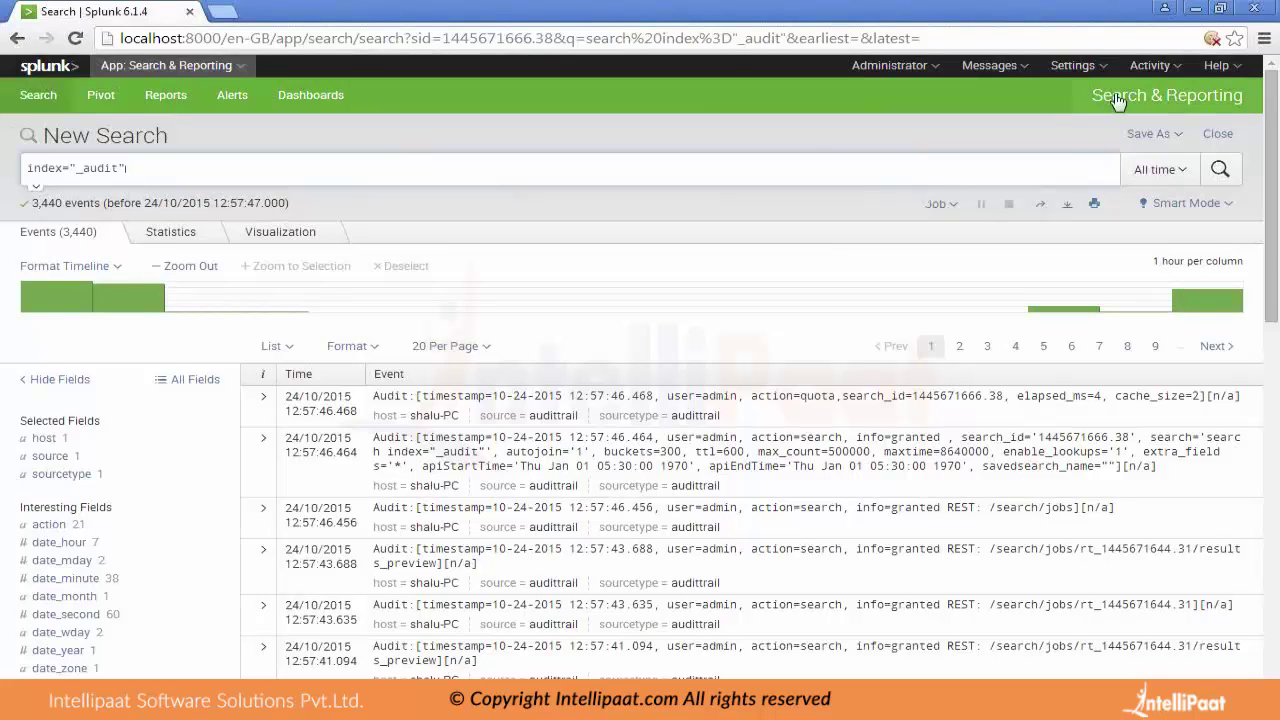
click(1088, 68)
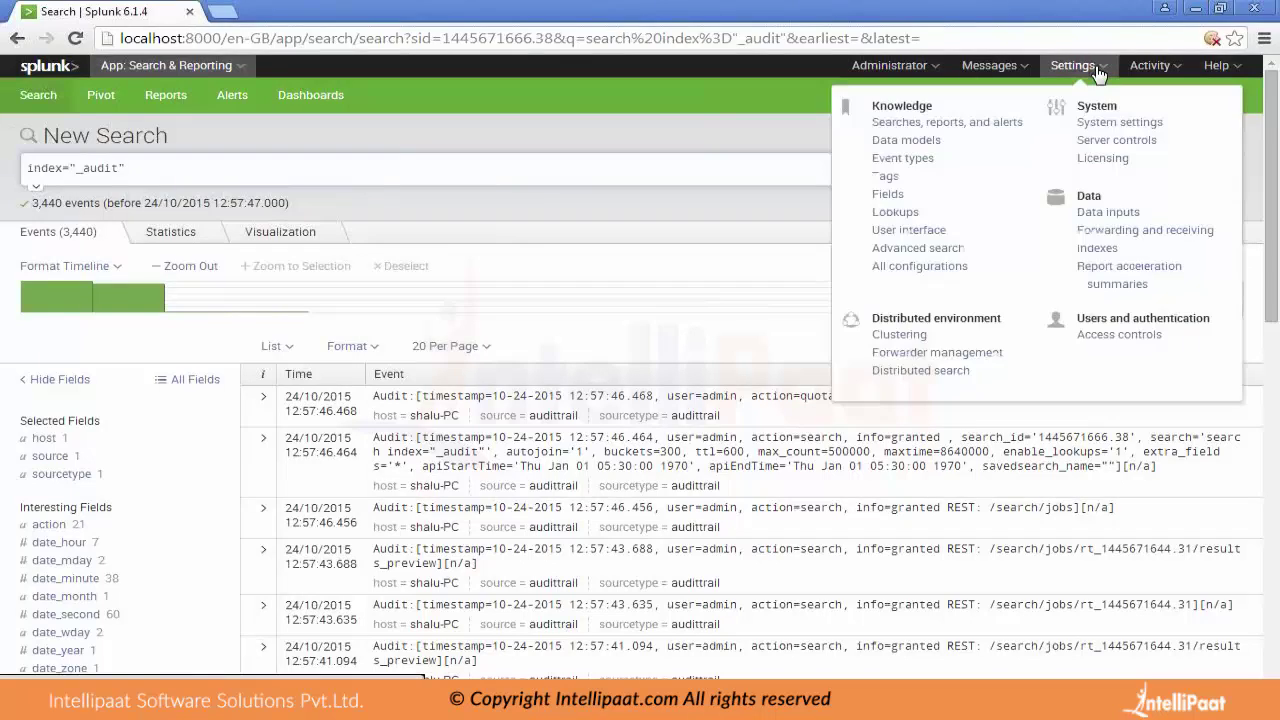
click(1000, 126)
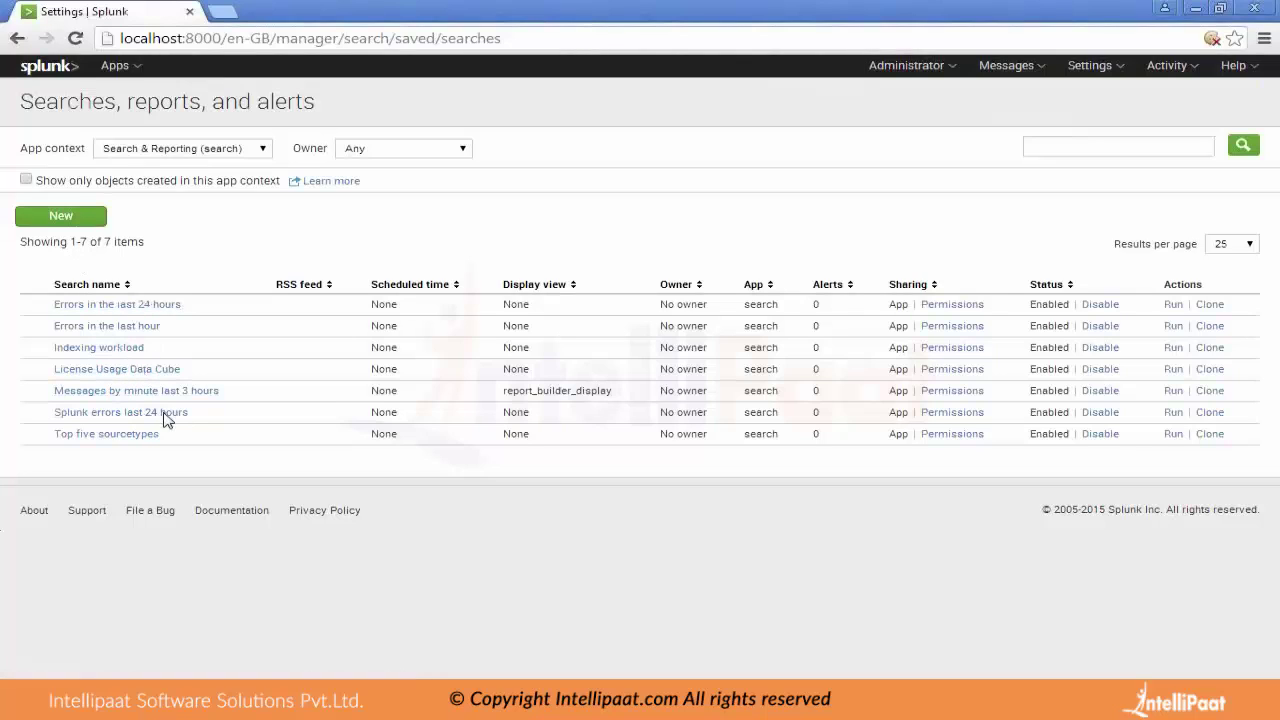
Return to the home page and run an all-time search for index="_audit" in Search & Reporting.
click(50, 68)
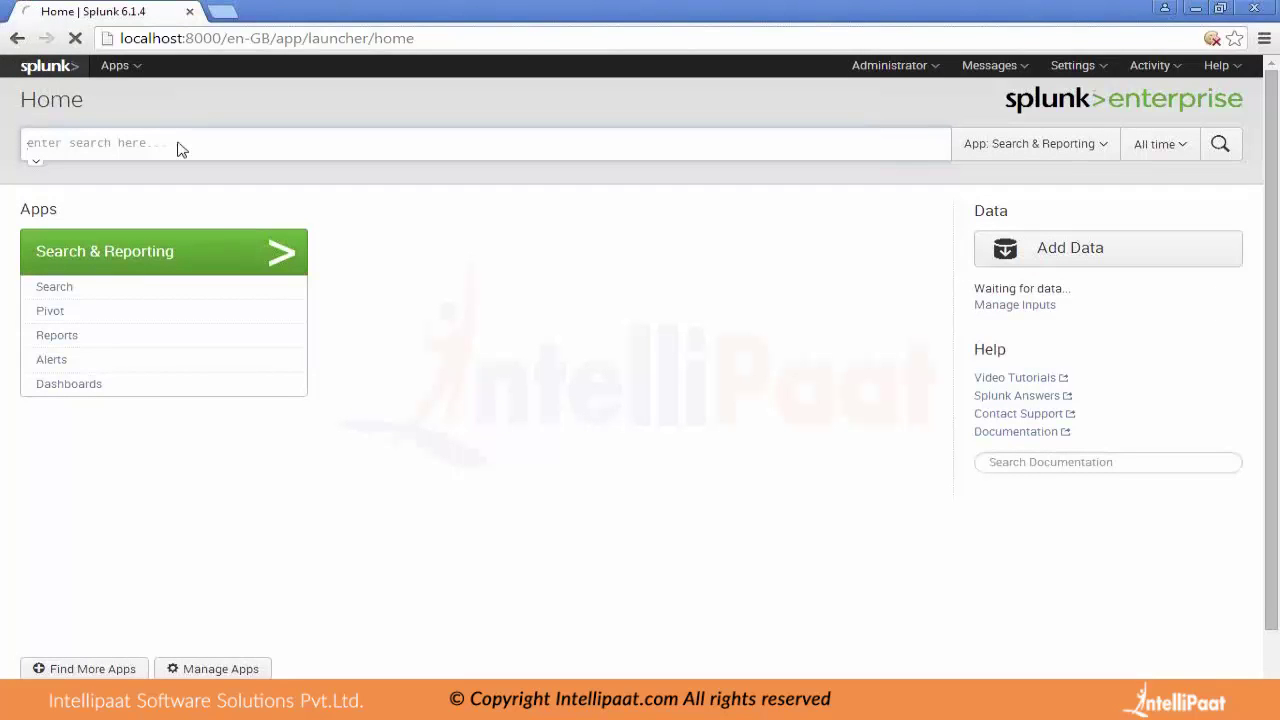
text(inde)
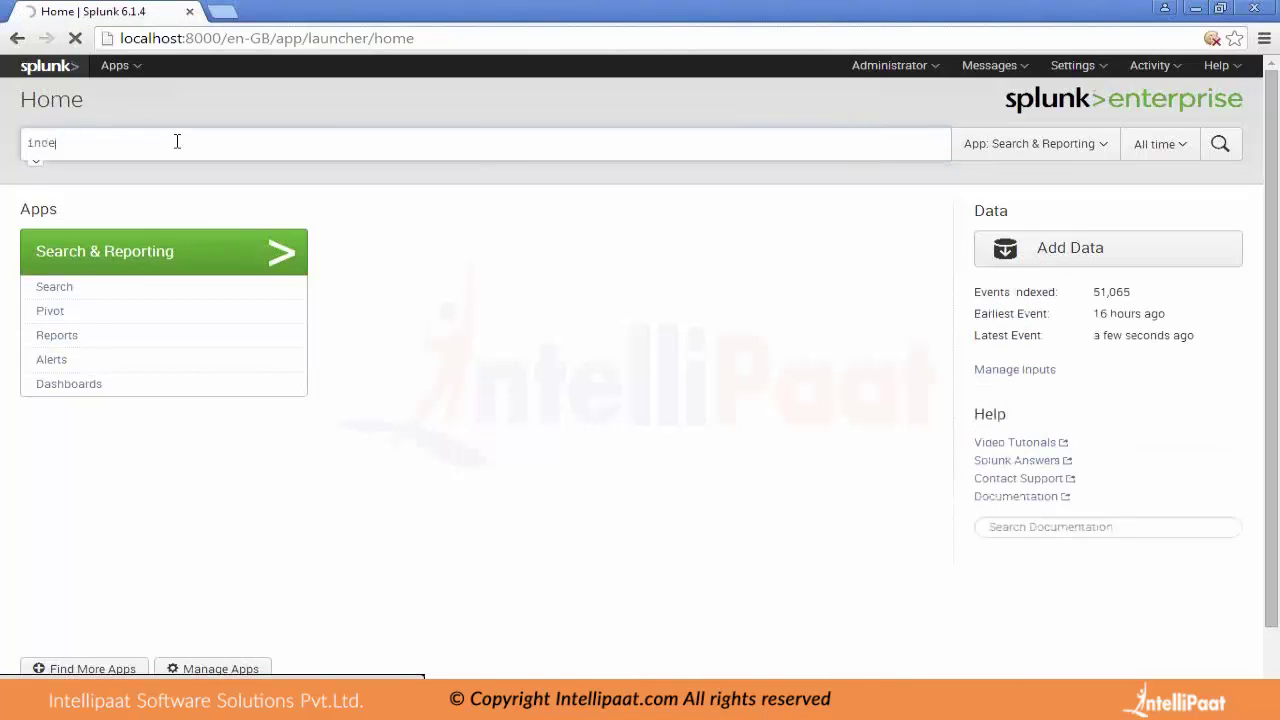
text(x)
key(BackSpace)
key(BackSpace)
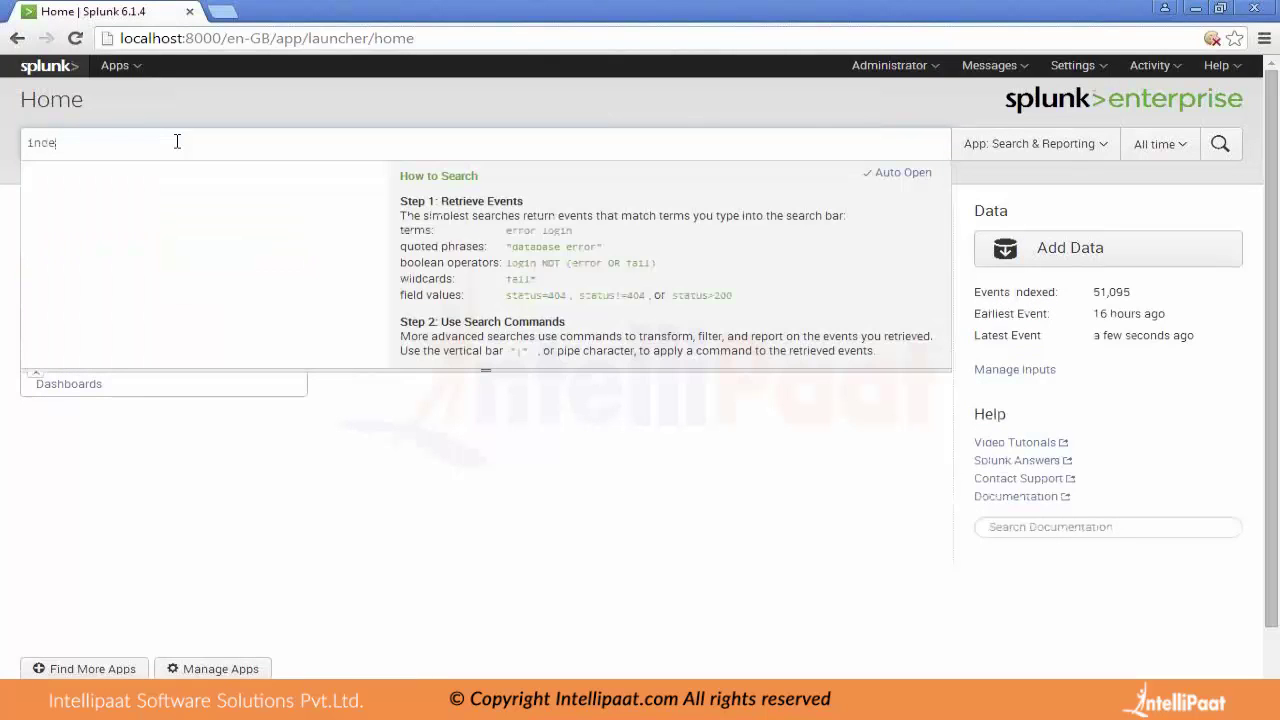
text(x=)
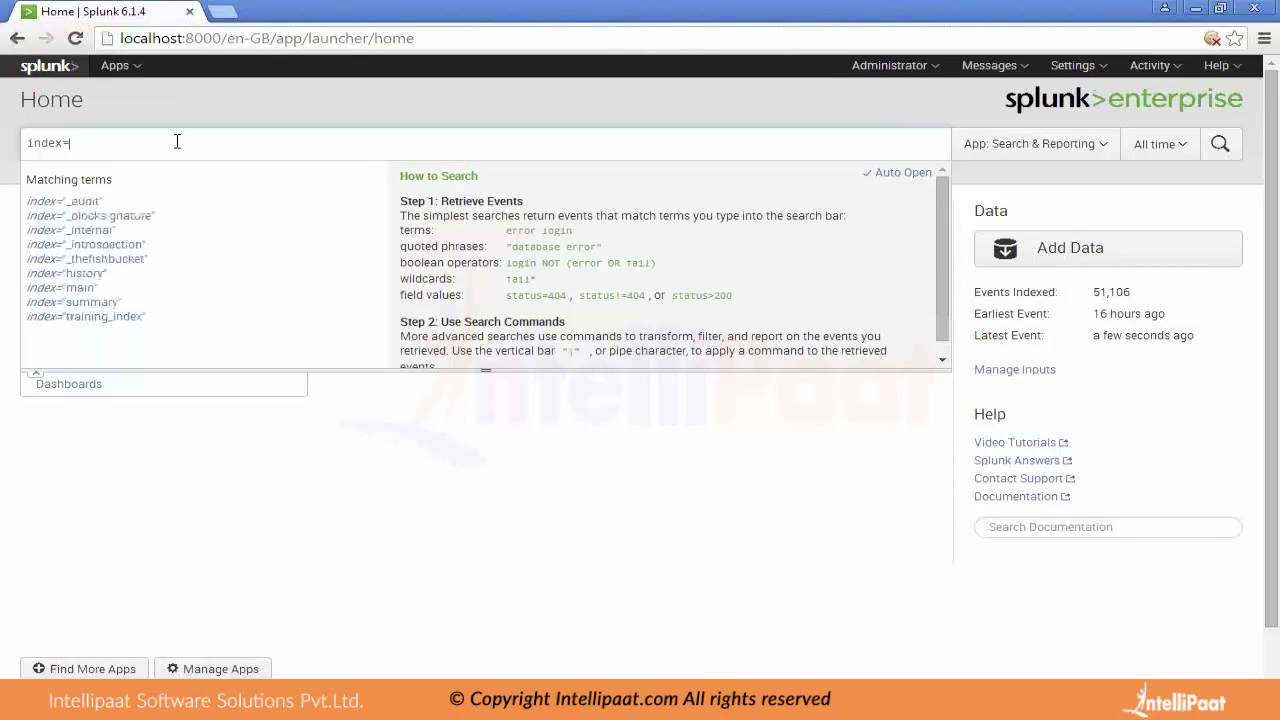
text(_audi)
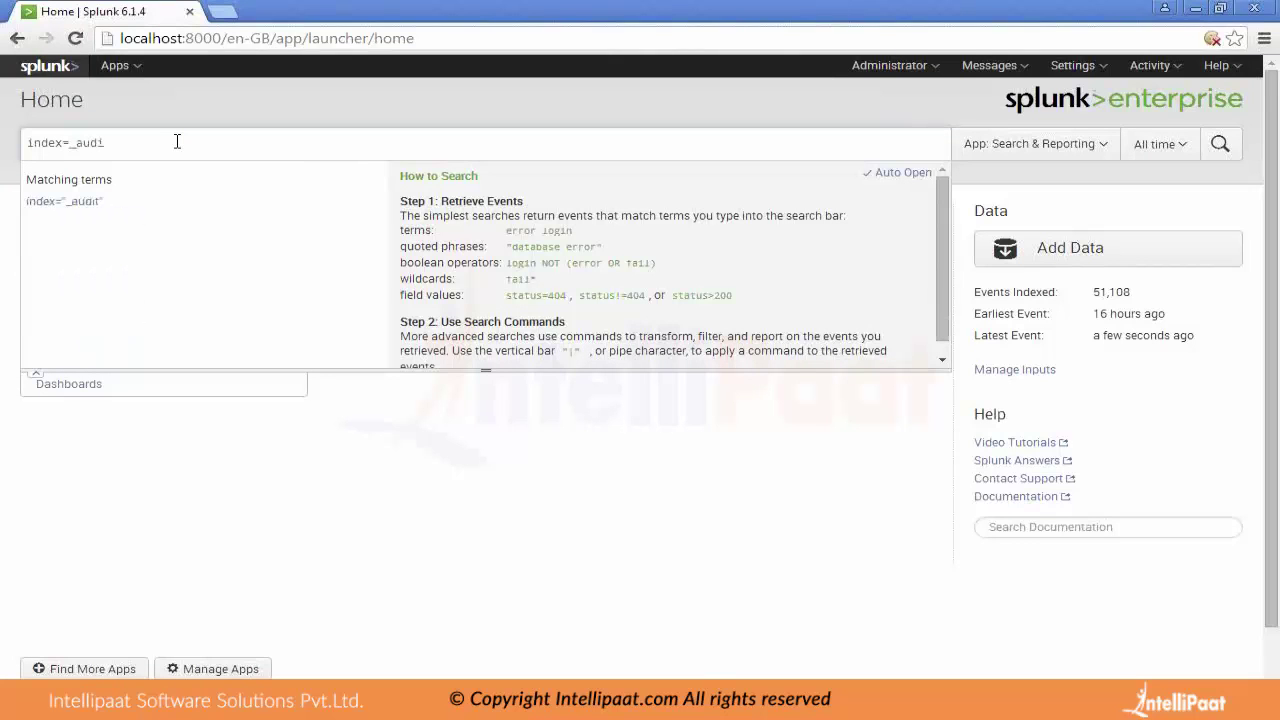
text(t)
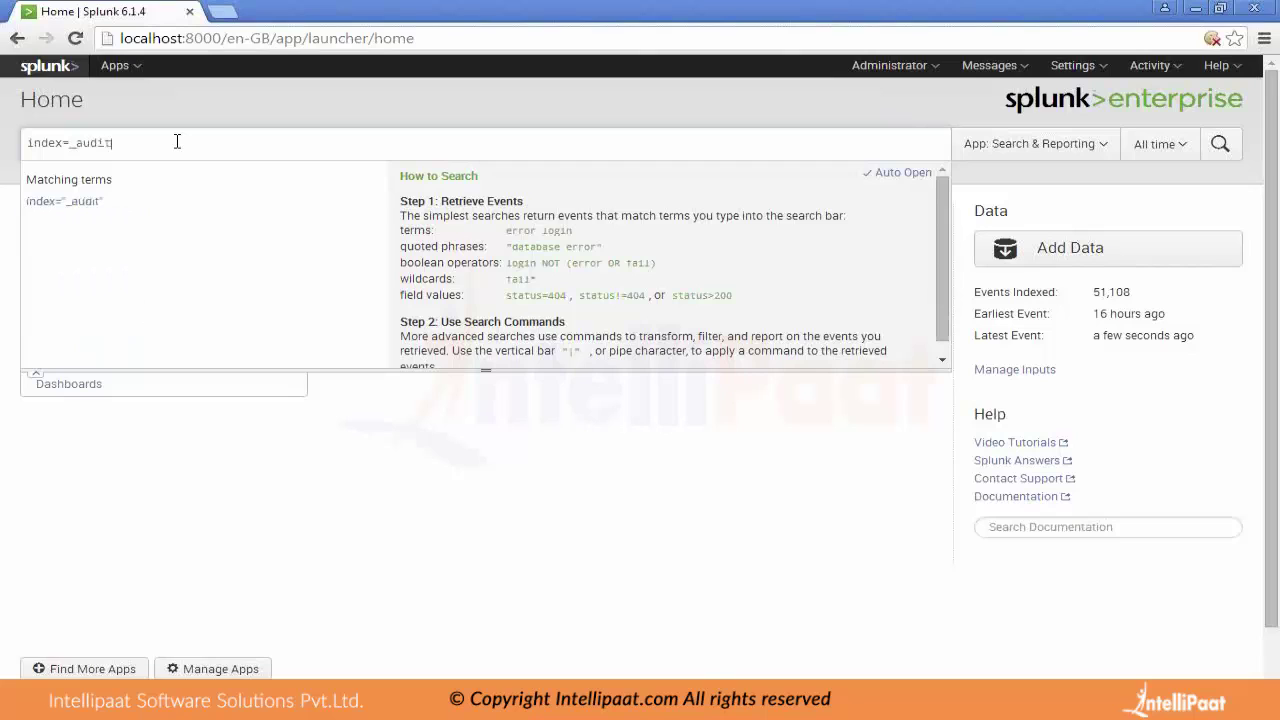
click(70, 208)
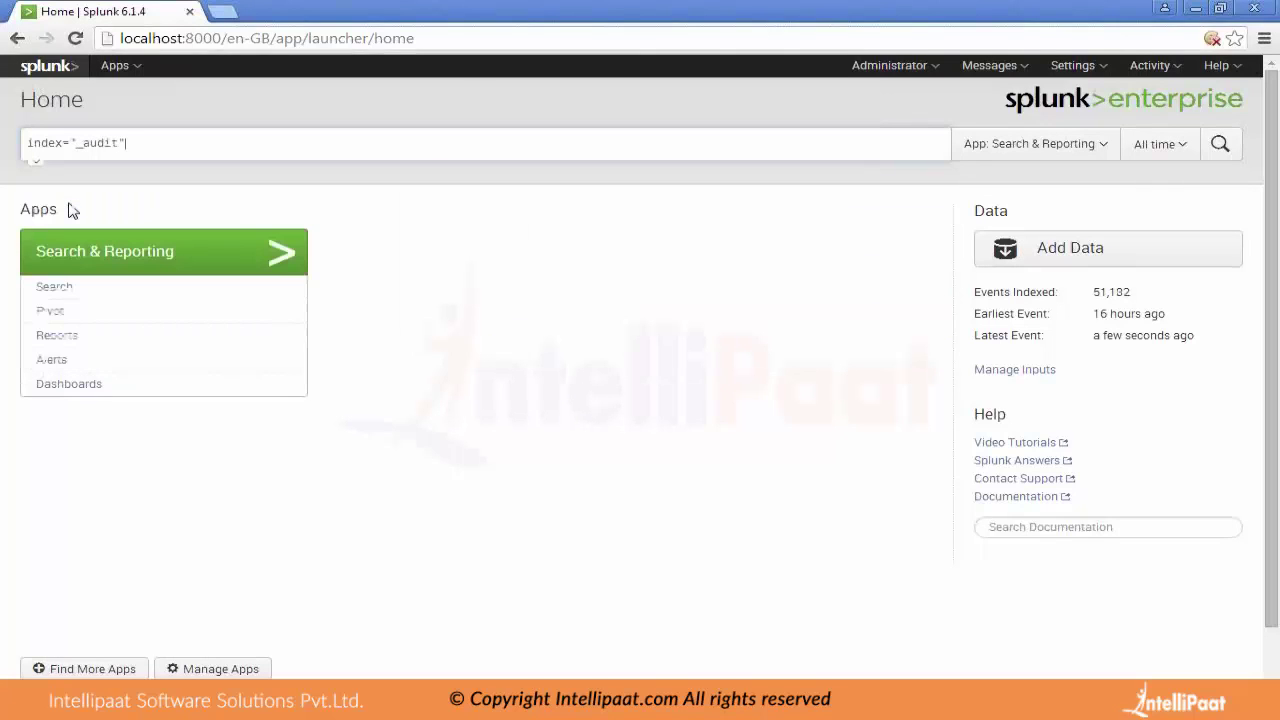
key(Return)
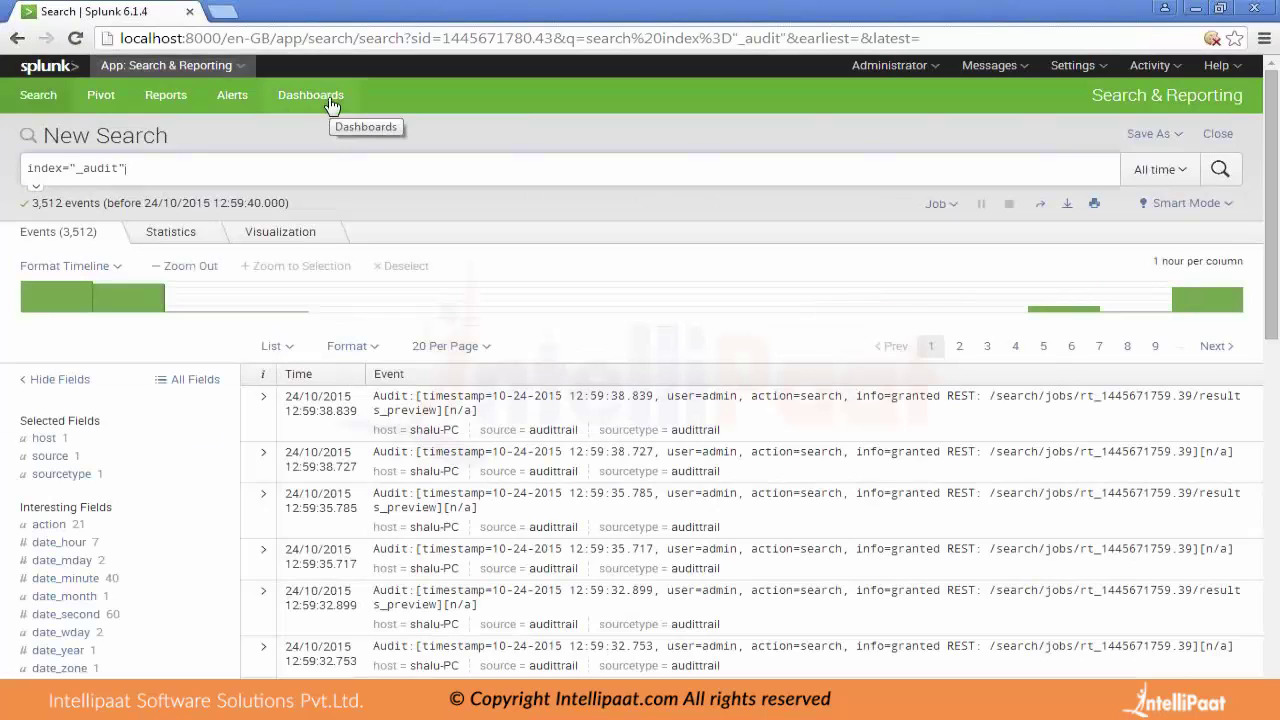
View the Search & Reporting dashboards list, then open the form for creating an app and review its fields.
click(331, 100)
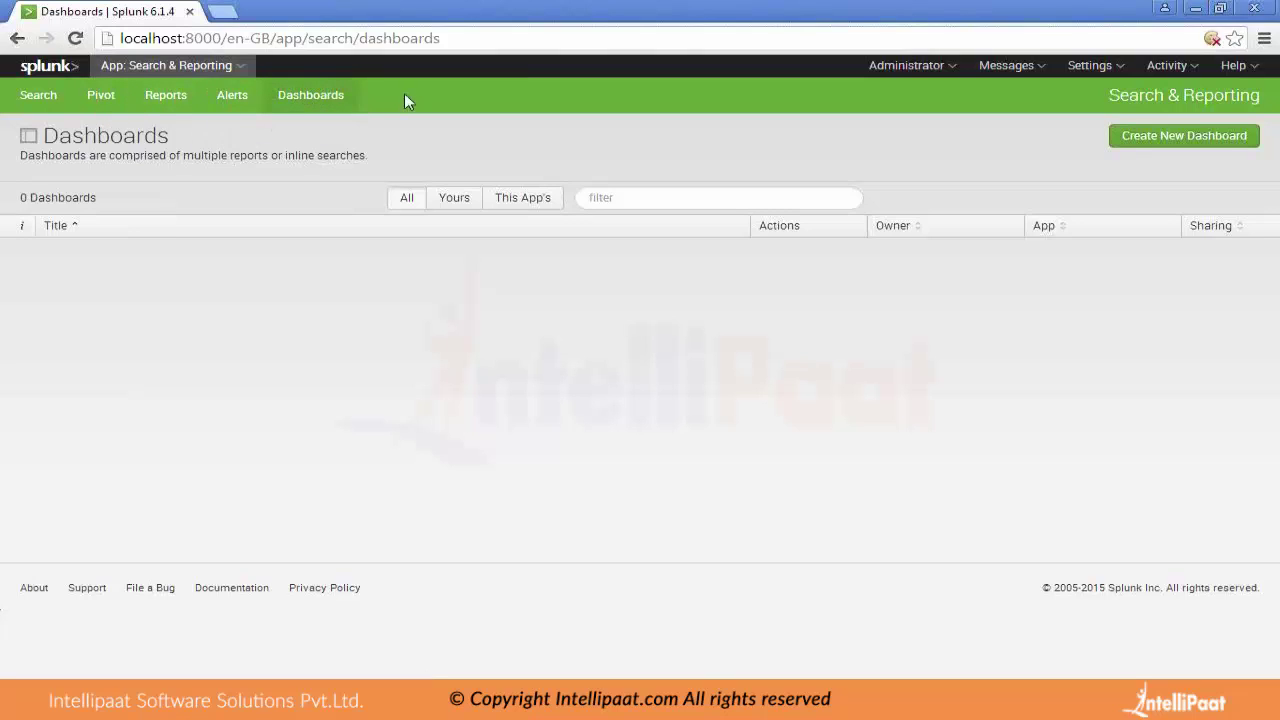
click(243, 72)
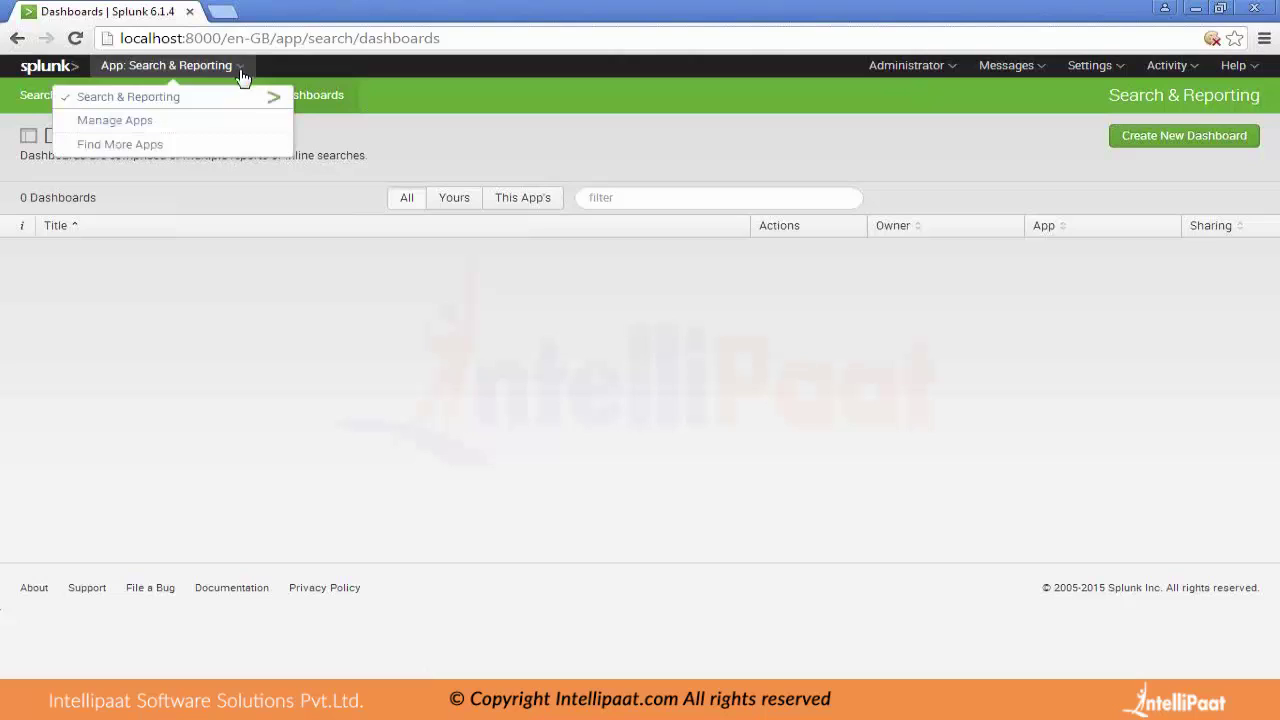
click(170, 125)
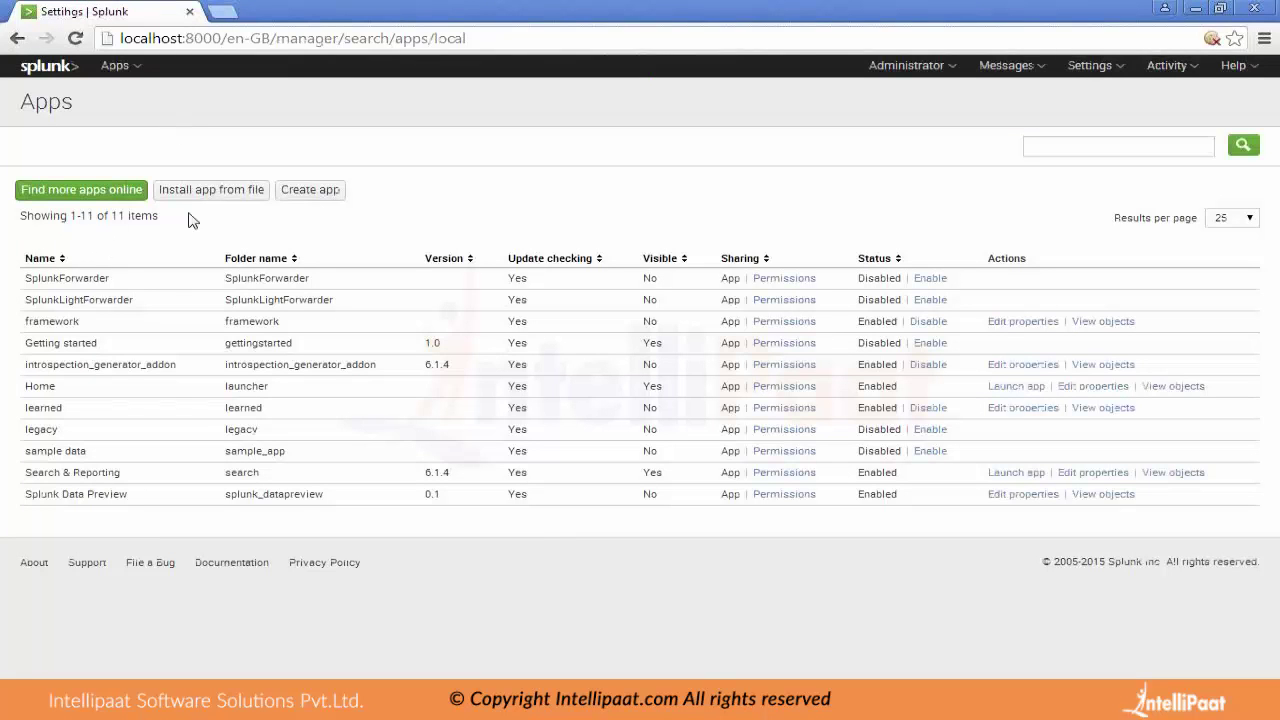
click(320, 192)
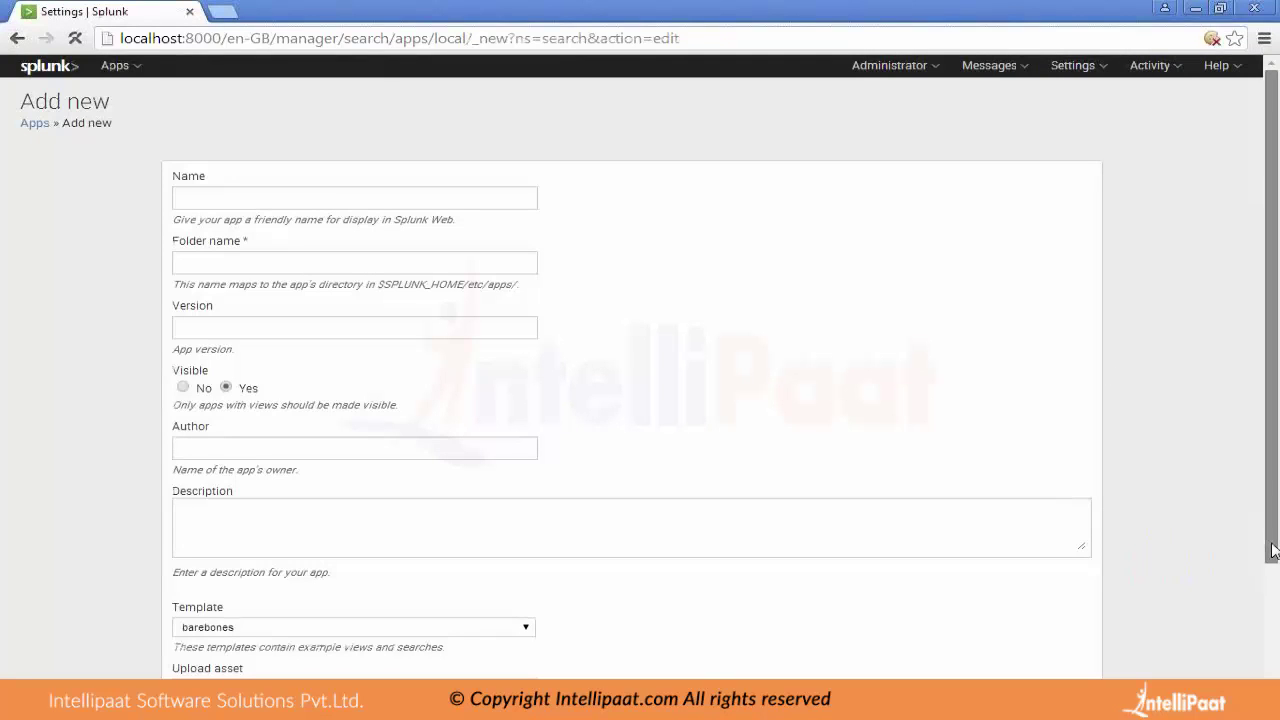
drag(1273, 550, 1276, 700)
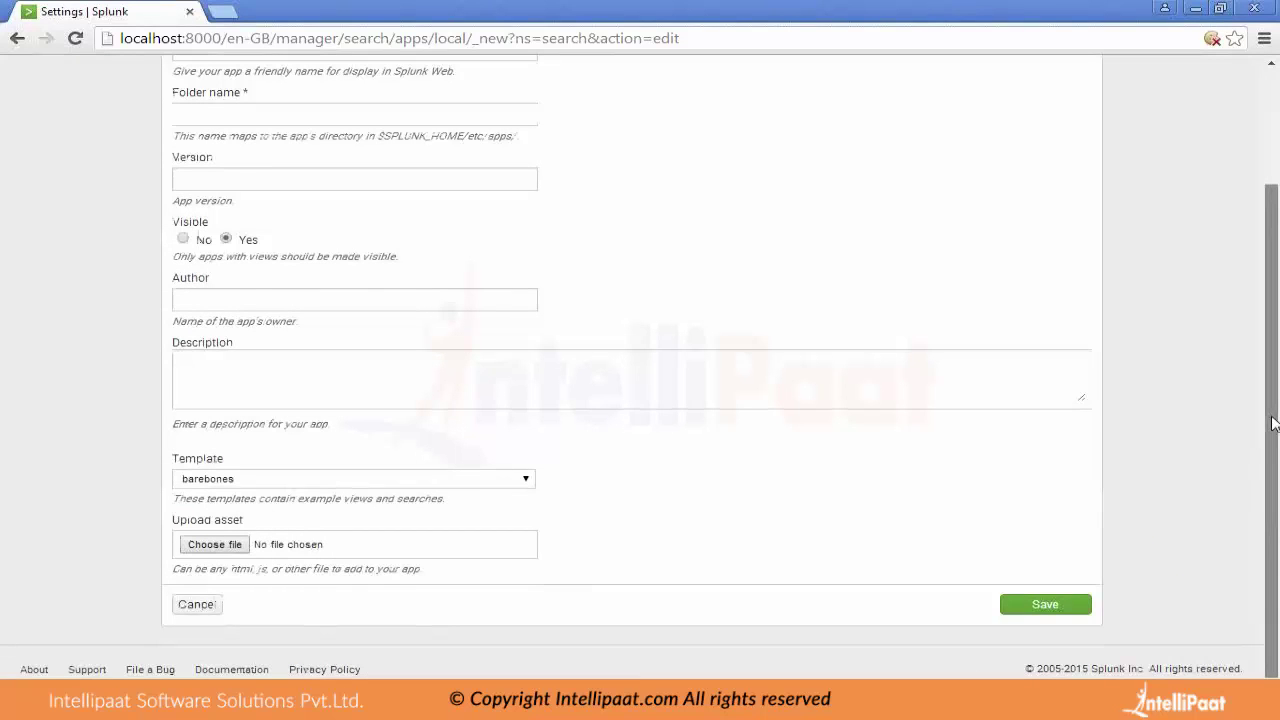
drag(1273, 423, 1273, 314)
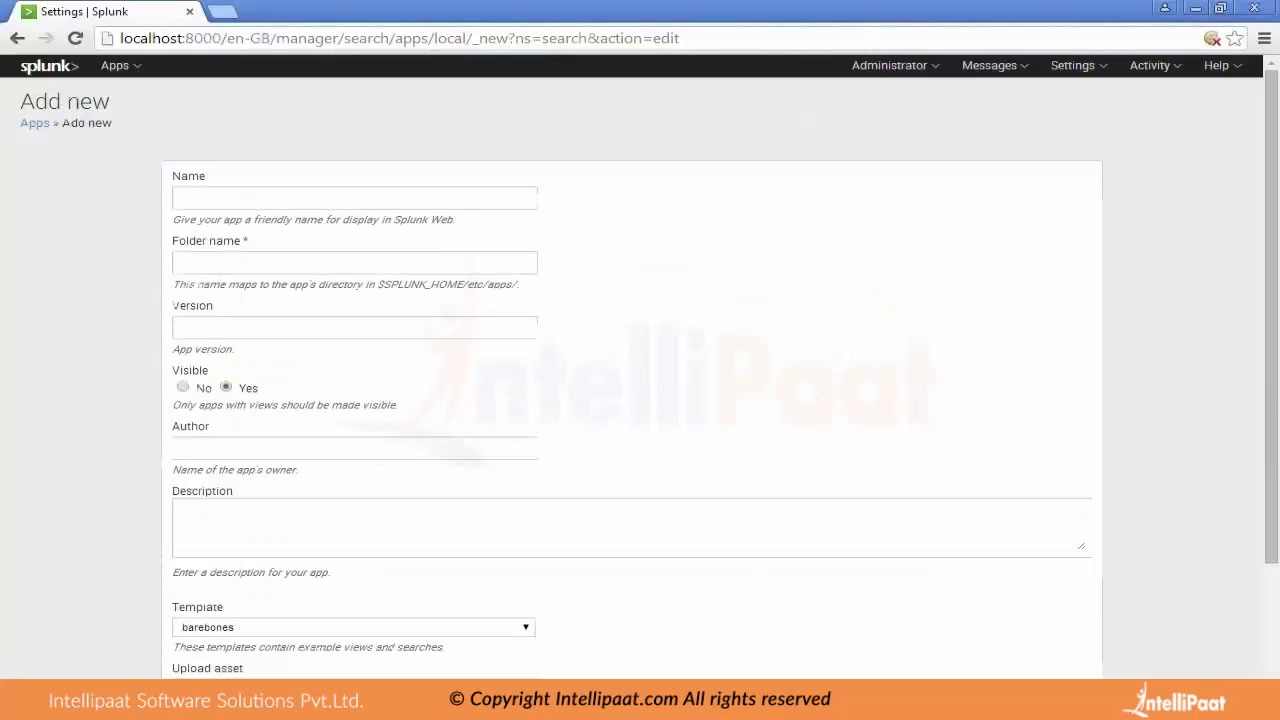
Leave the new app form for the Searches, reports, and alerts settings.
click(1094, 75)
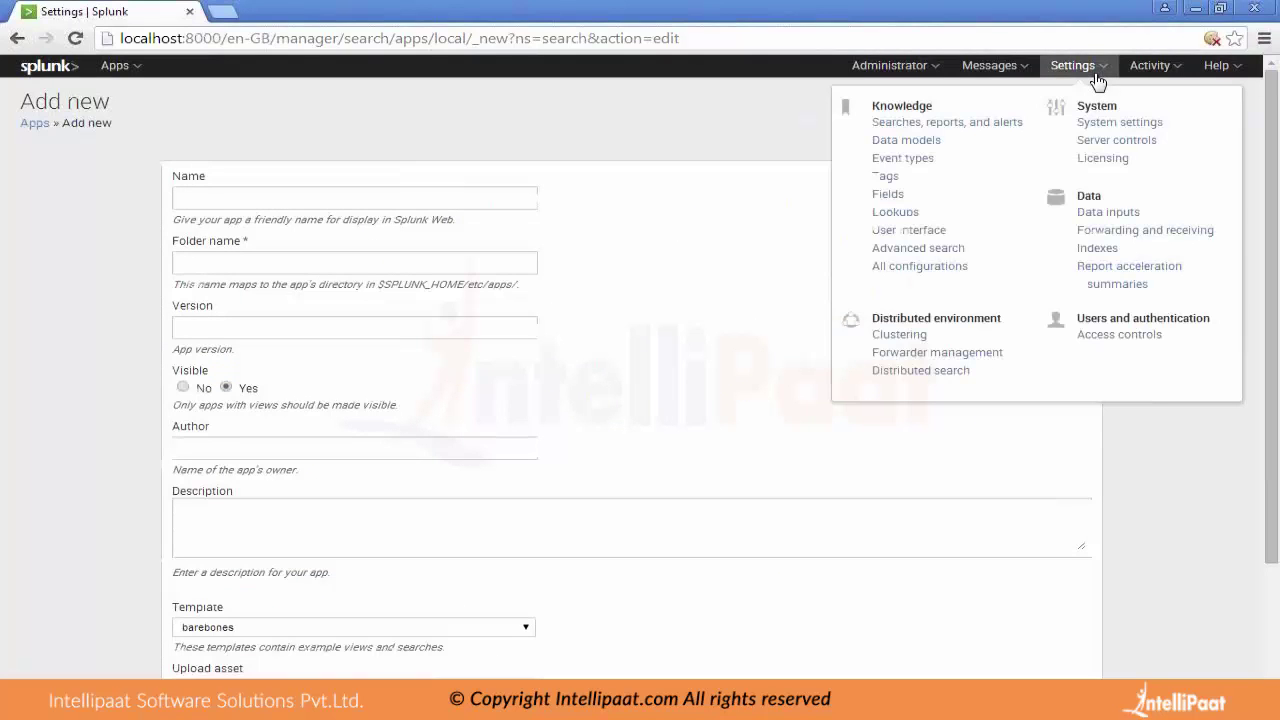
click(990, 124)
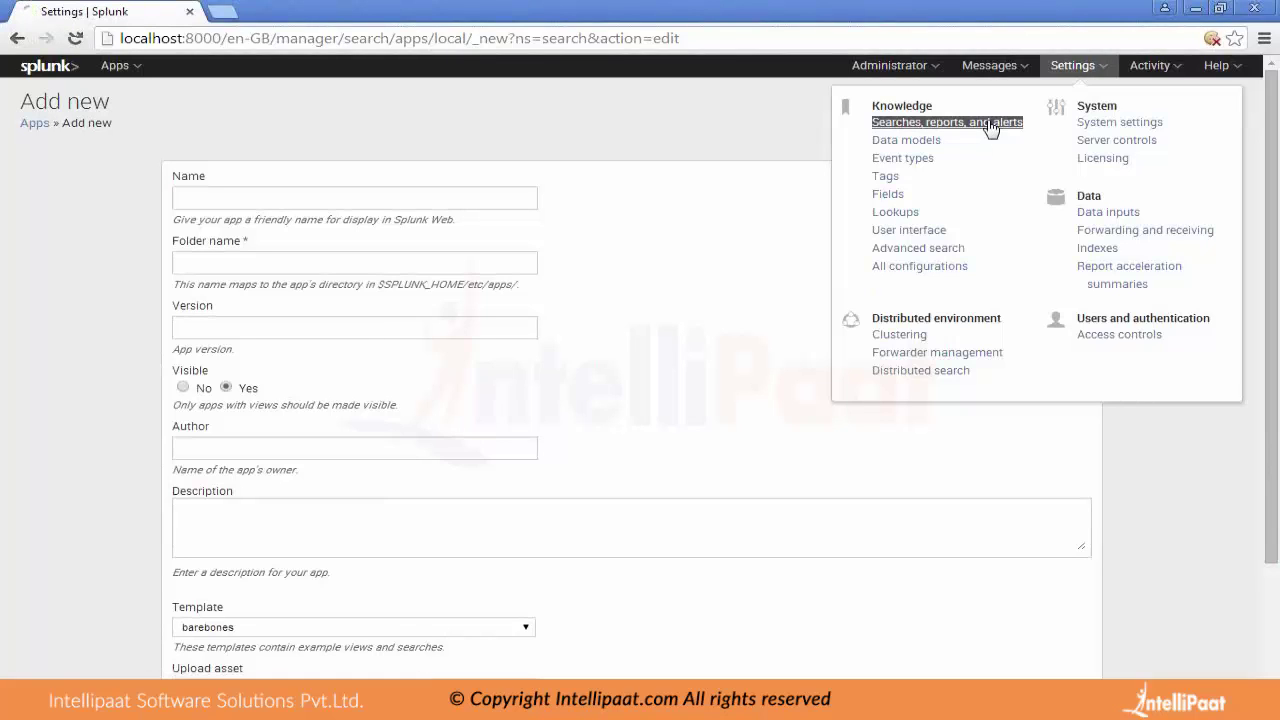